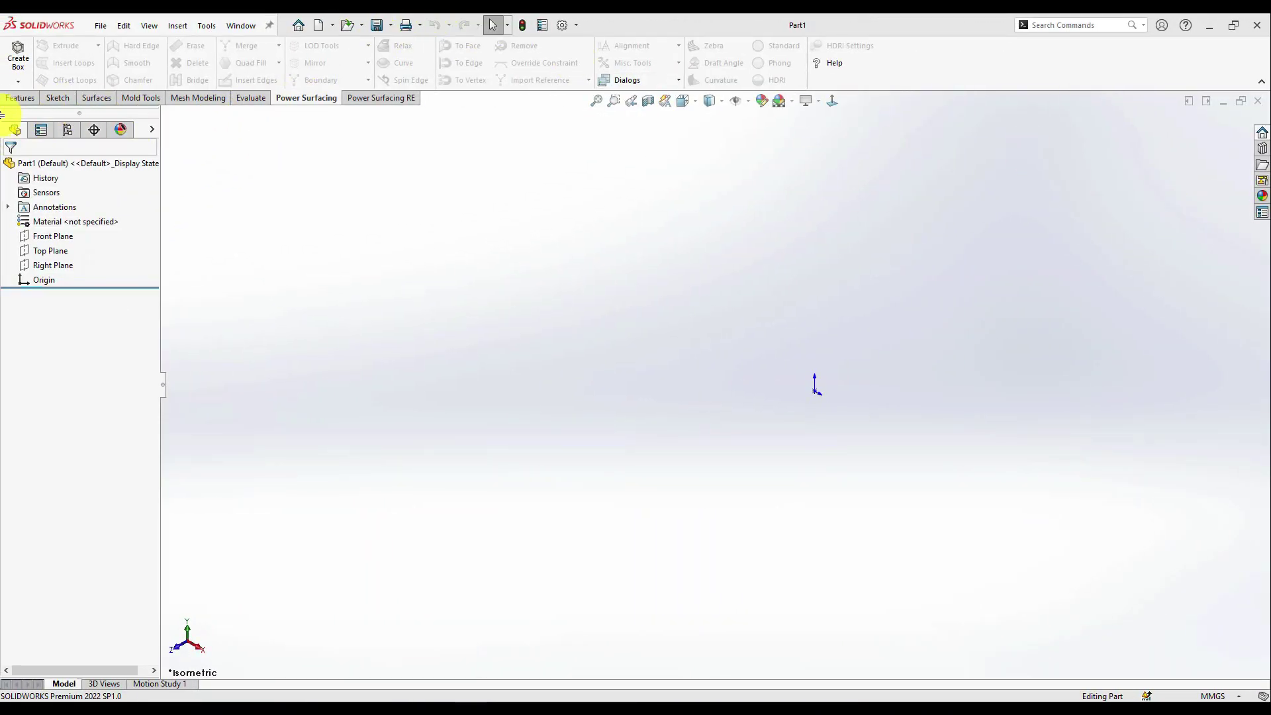
# Create a 100 mm Power Surfacing box at the origin, display it as a smooth shape, and subdivide its mesh once.
pyautogui.click(14, 73)
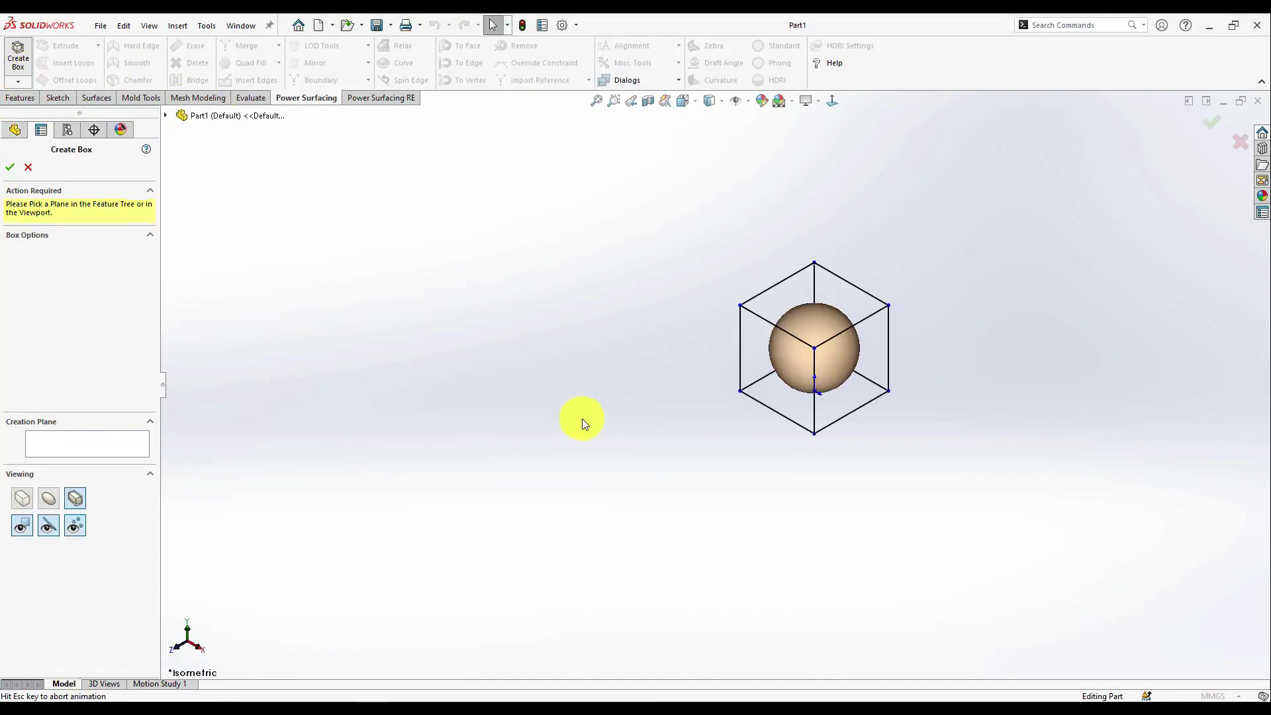
pyautogui.click(10, 166)
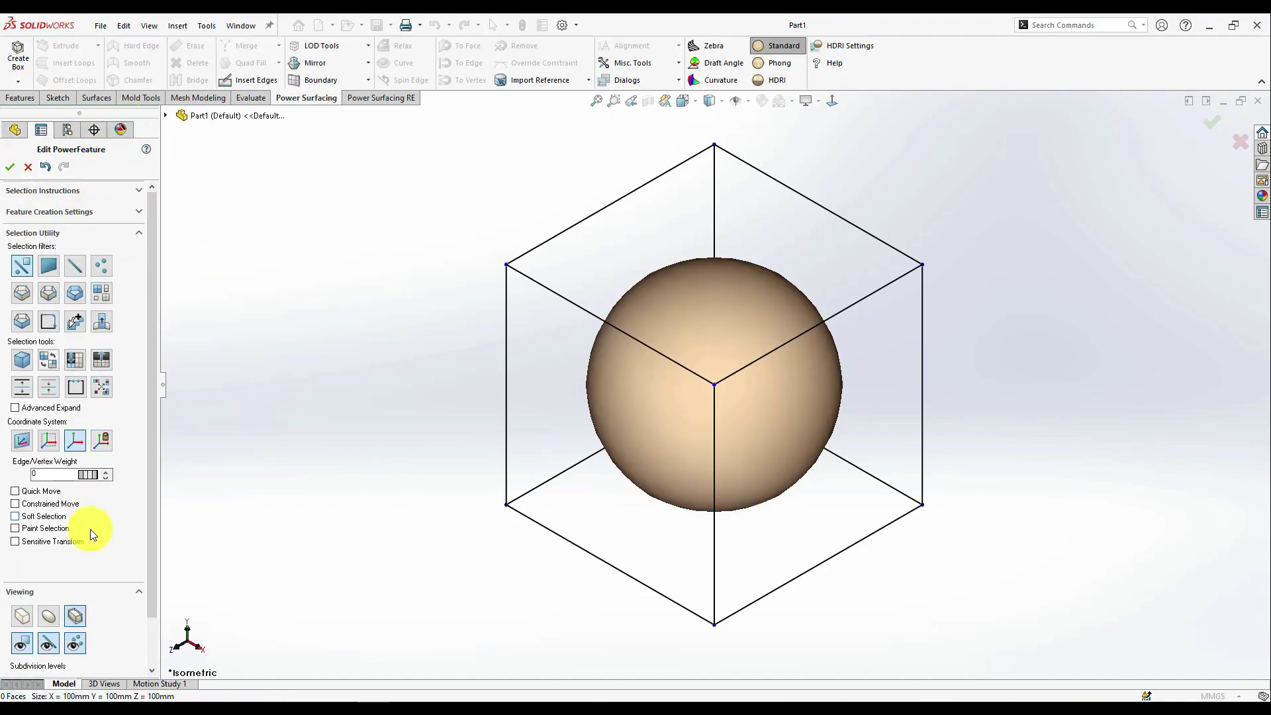
pyautogui.click(41, 616)
pyautogui.rightClick(758, 390)
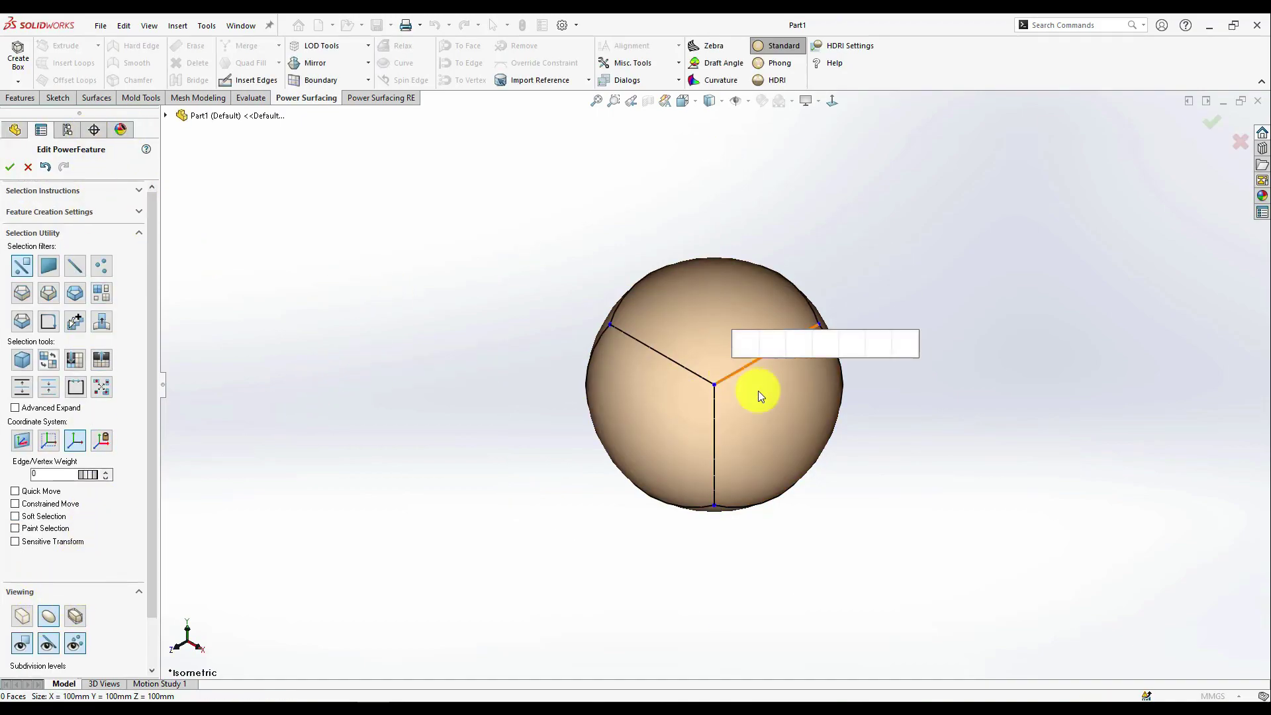
pyautogui.click(852, 414)
pyautogui.scroll(2, 915, 455)
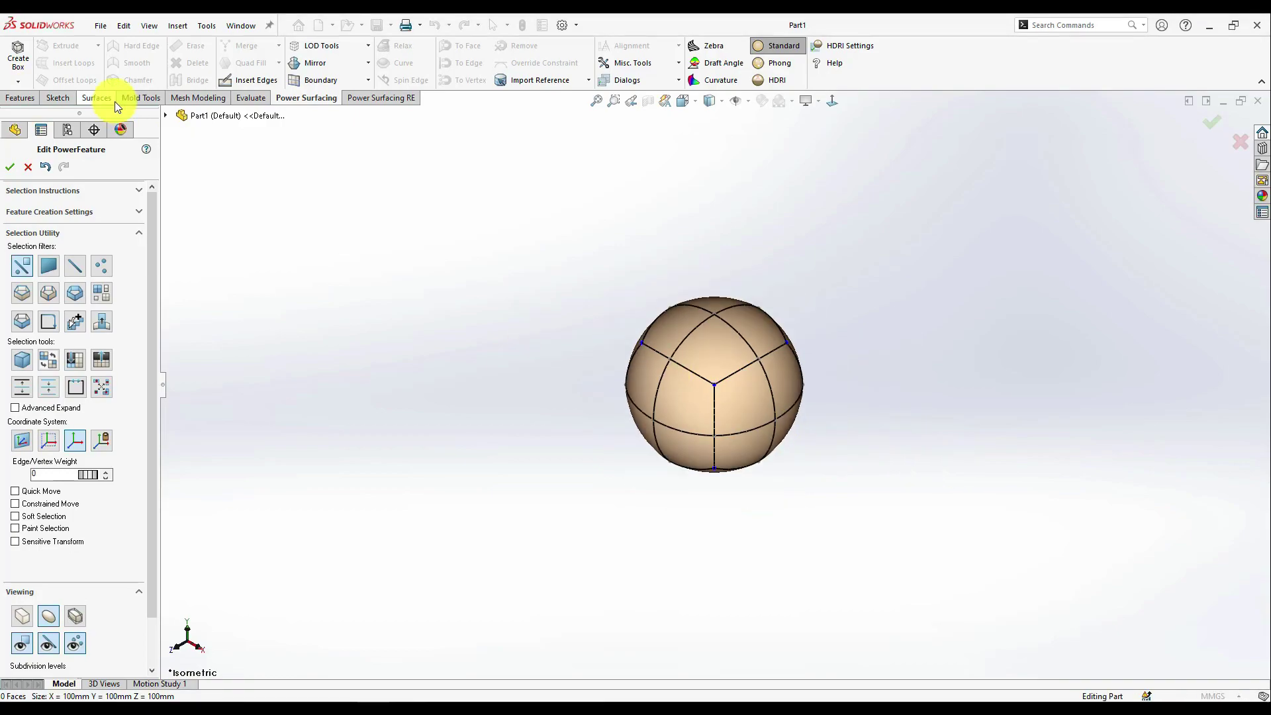
# Duplicate the whole sphere, enlarging the copy to about 209 mm and moving it along Z clear of the original.
pyautogui.click(101, 294)
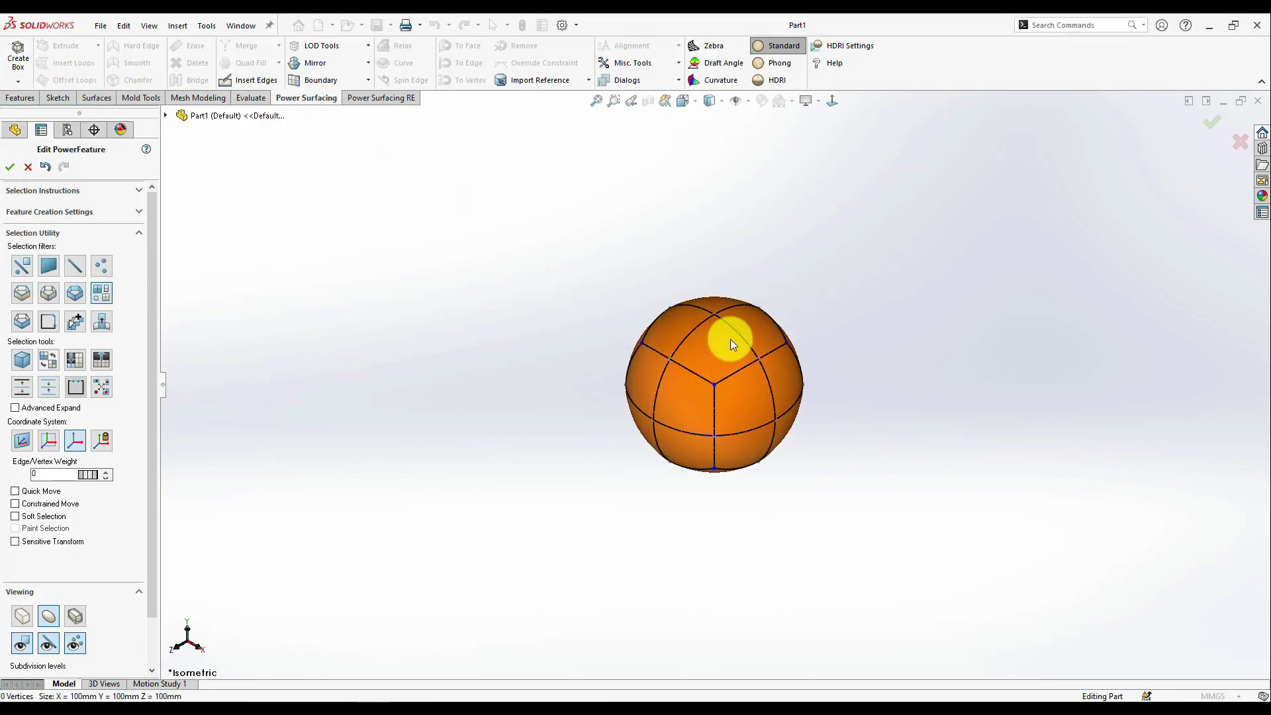
pyautogui.click(684, 362)
pyautogui.click(102, 323)
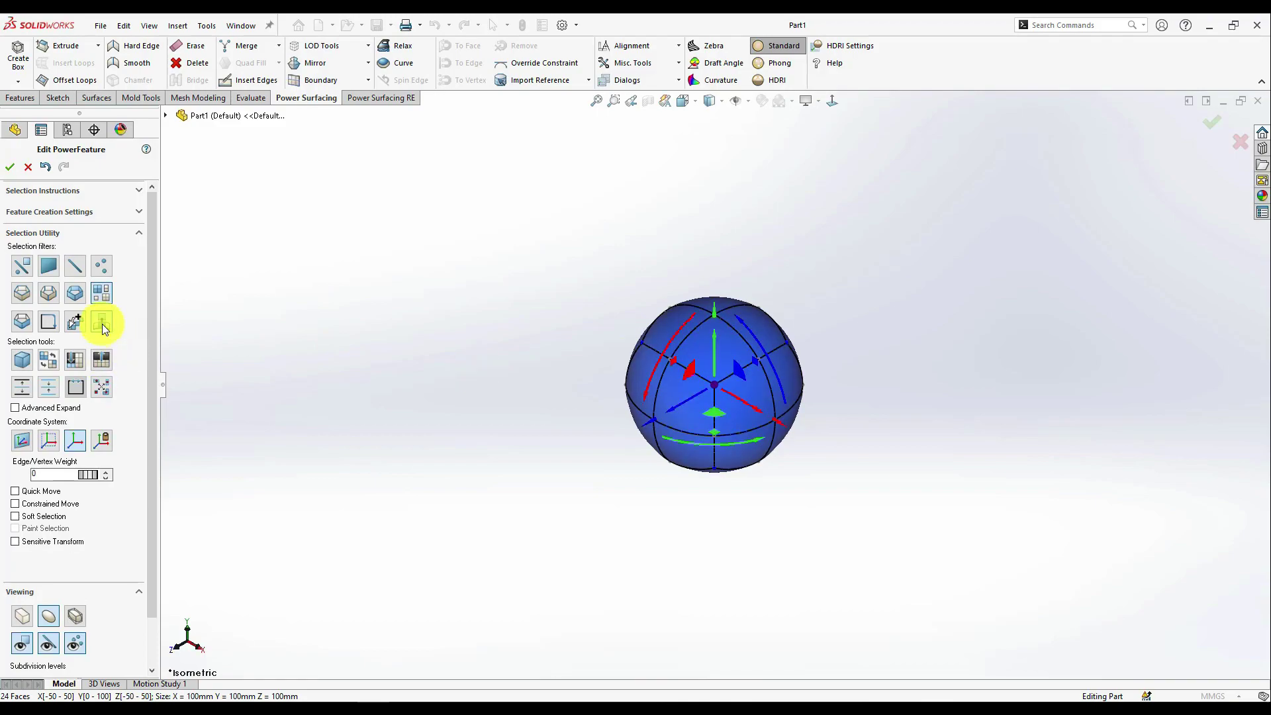
pyautogui.moveTo(681, 401); pyautogui.dragTo(703, 72)
pyautogui.moveTo(721, 435); pyautogui.dragTo(686, 422, button='middle')
pyautogui.scroll(2, 682, 421)
pyautogui.moveTo(554, 388); pyautogui.dragTo(457, 391)
# Scale the large sphere's four faces nearest the small one to about 293 mm across and shift them slightly along Z.
pyautogui.click(626, 394)
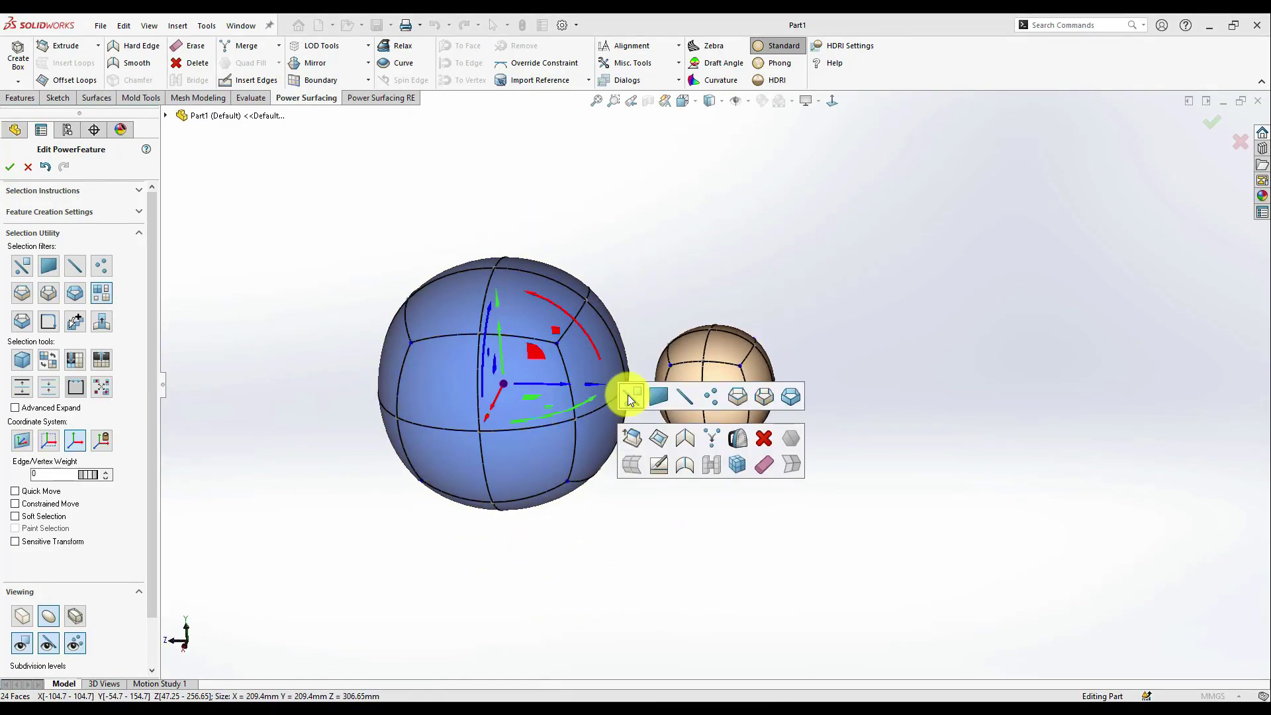
pyautogui.click(507, 395)
pyautogui.keyDown('ctrl'); pyautogui.click(453, 395); pyautogui.keyUp('ctrl')
pyautogui.click(602, 442)
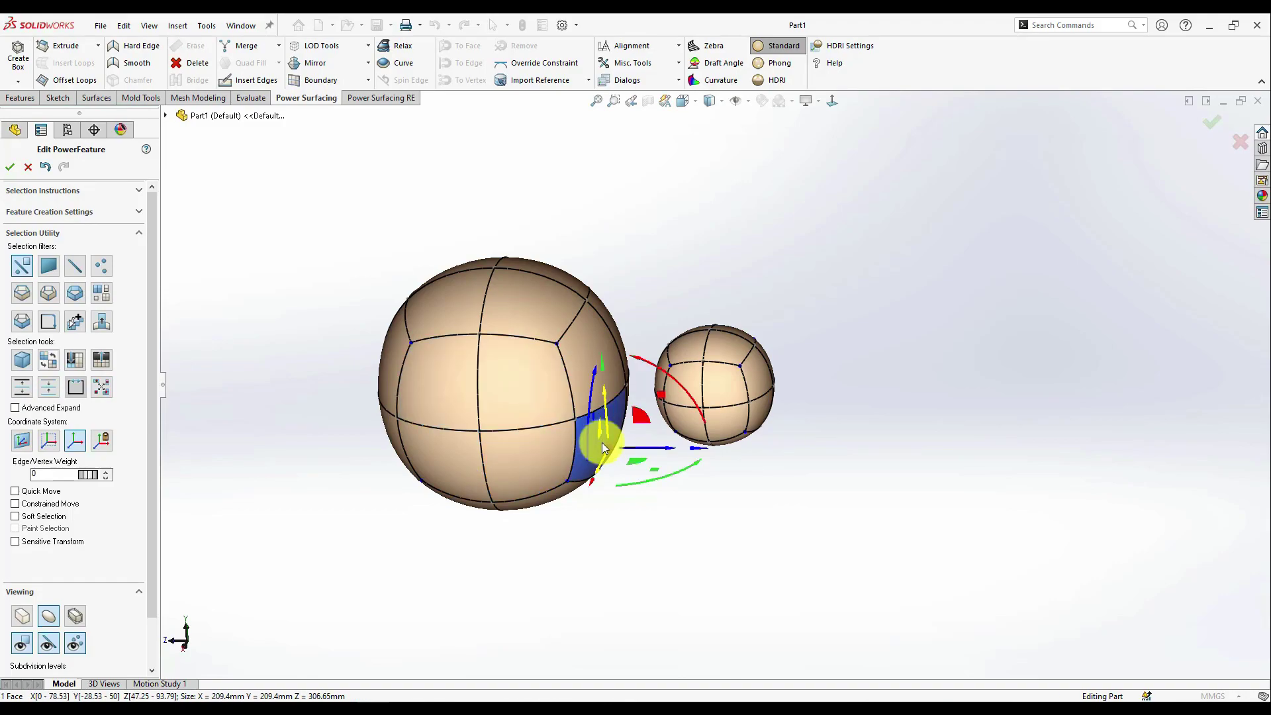
pyautogui.moveTo(600, 378); pyautogui.dragTo(580, 390, button='middle')
pyautogui.keyDown('ctrl'); pyautogui.click(580, 389); pyautogui.keyUp('ctrl')
pyautogui.keyDown('ctrl'); pyautogui.click(629, 358); pyautogui.keyUp('ctrl')
pyautogui.keyDown('ctrl'); pyautogui.click(637, 396); pyautogui.keyUp('ctrl')
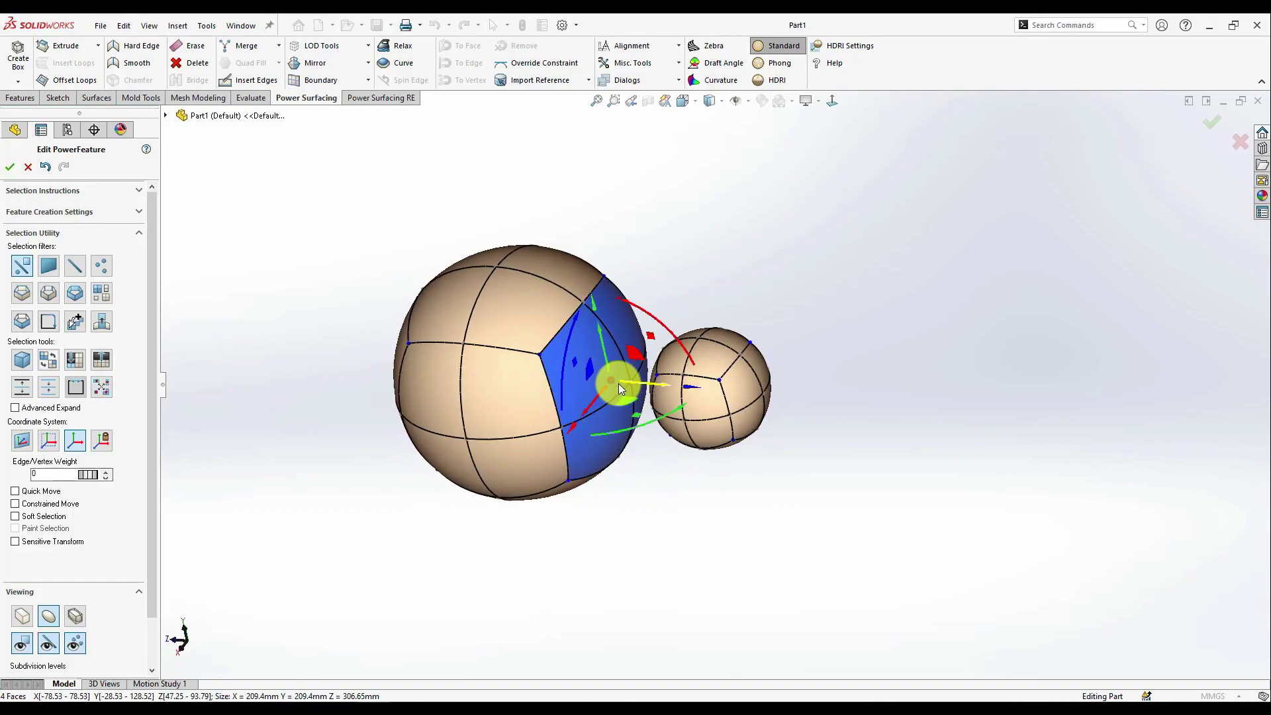
pyautogui.moveTo(611, 381); pyautogui.dragTo(609, 125)
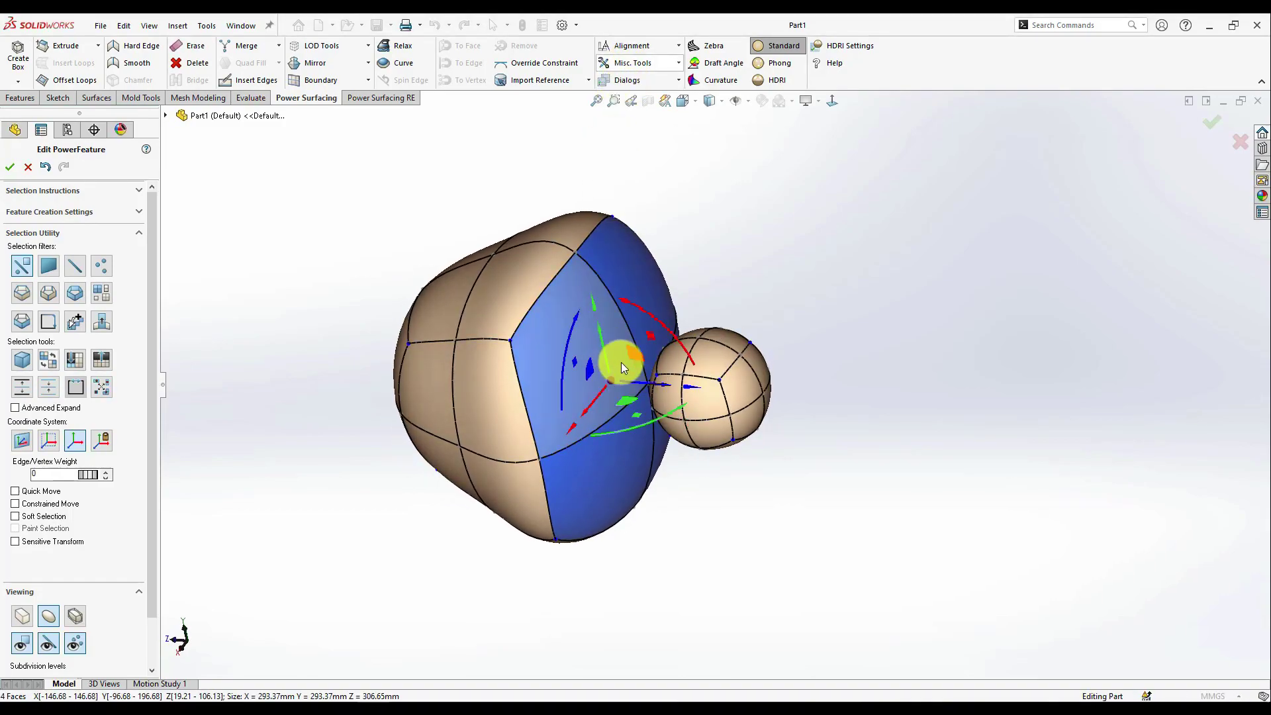
pyautogui.moveTo(677, 386); pyautogui.dragTo(699, 391)
pyautogui.moveTo(758, 419); pyautogui.dragTo(747, 386, button='middle')
# Stretch the small sphere lengthwise and tilt it into an elongated body angled downward away from the large form.
pyautogui.click(101, 295)
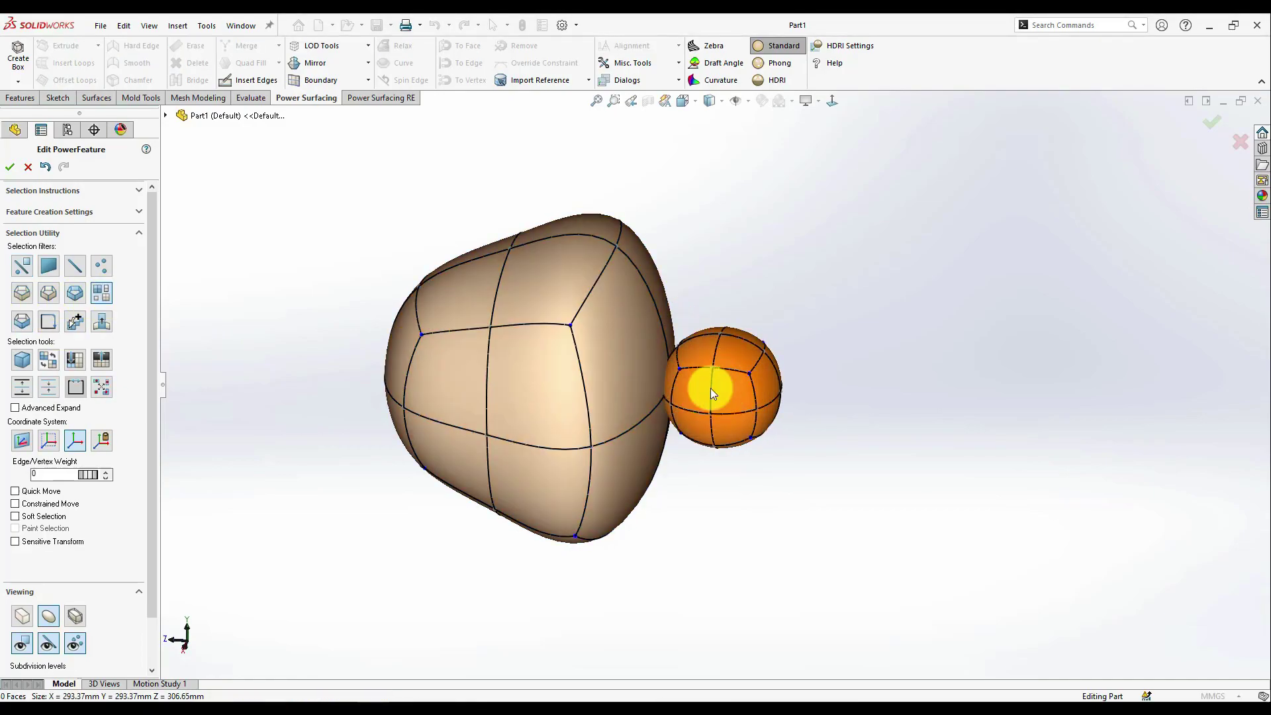
pyautogui.click(710, 389)
pyautogui.moveTo(805, 391); pyautogui.dragTo(866, 398)
pyautogui.moveTo(817, 365); pyautogui.dragTo(730, 364)
pyautogui.click(876, 361)
pyautogui.moveTo(875, 360); pyautogui.dragTo(828, 420, button='middle')
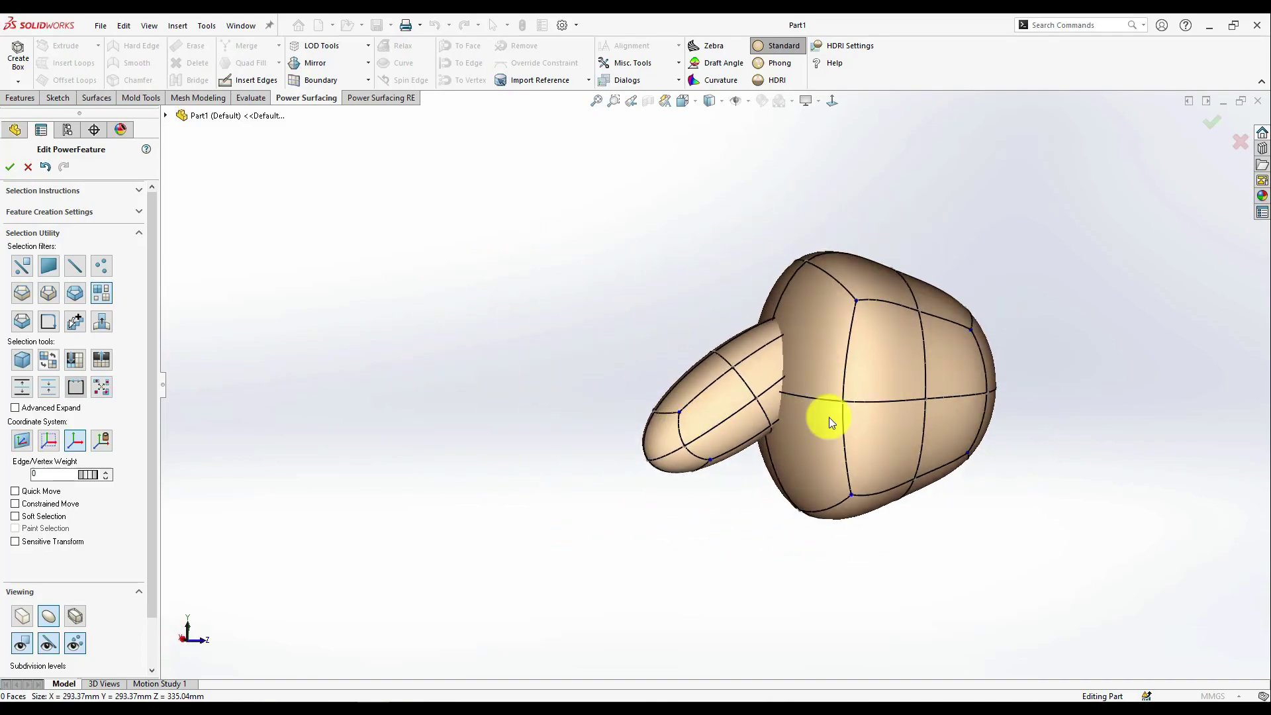
pyautogui.click(741, 394)
pyautogui.moveTo(702, 296); pyautogui.dragTo(806, 311, button='middle')
# Pull the large form's two upper faces at its free end up and outward into a long arm reaching about Y 310 mm.
pyautogui.click(725, 280)
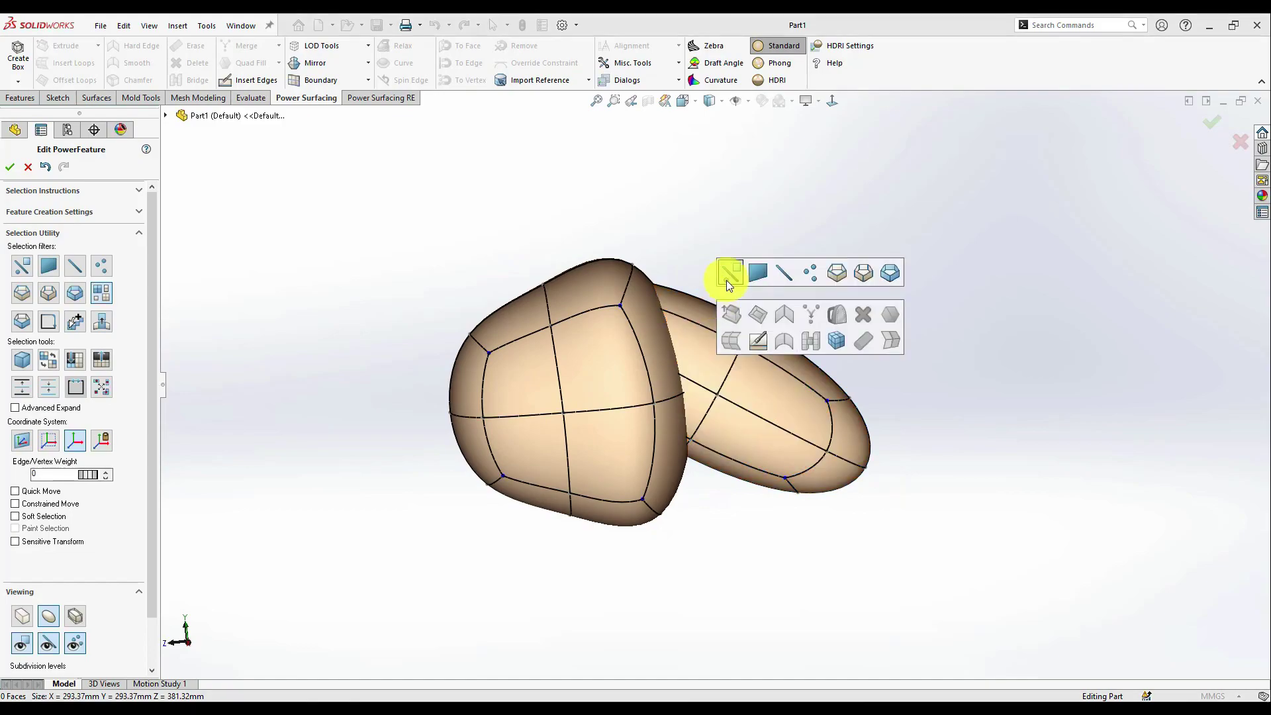
pyautogui.click(832, 101)
pyautogui.click(706, 251)
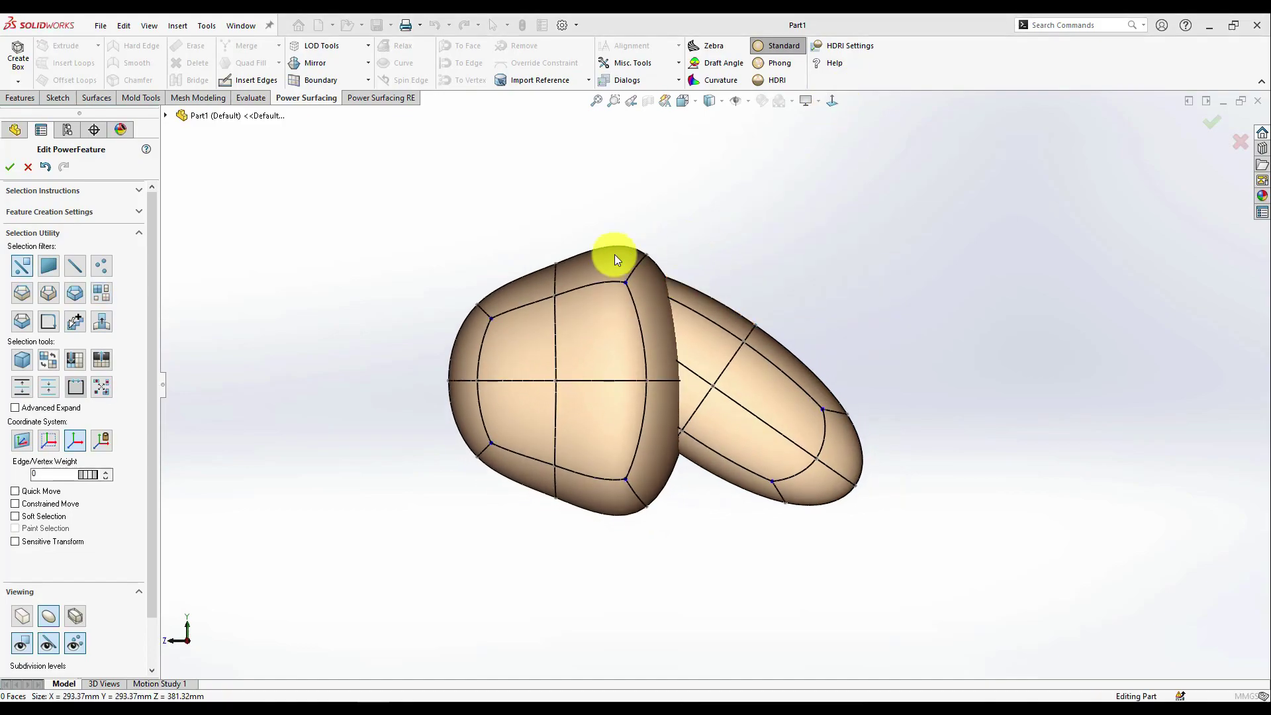
pyautogui.click(458, 351)
pyautogui.moveTo(458, 351); pyautogui.dragTo(487, 369, button='middle')
pyautogui.moveTo(487, 369); pyautogui.dragTo(352, 164)
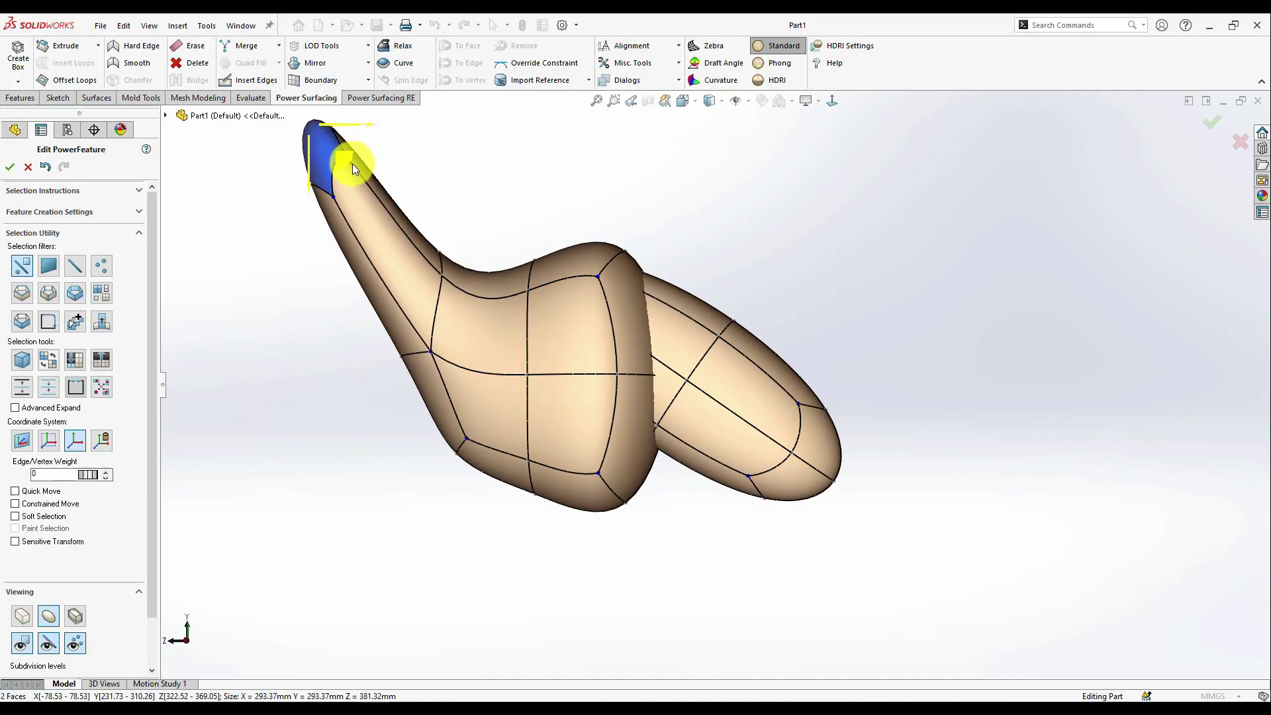
# Select the whole elongated body and widen it sideways to nearly the width of the large form.
pyautogui.moveTo(737, 316); pyautogui.dragTo(414, 427, button='middle')
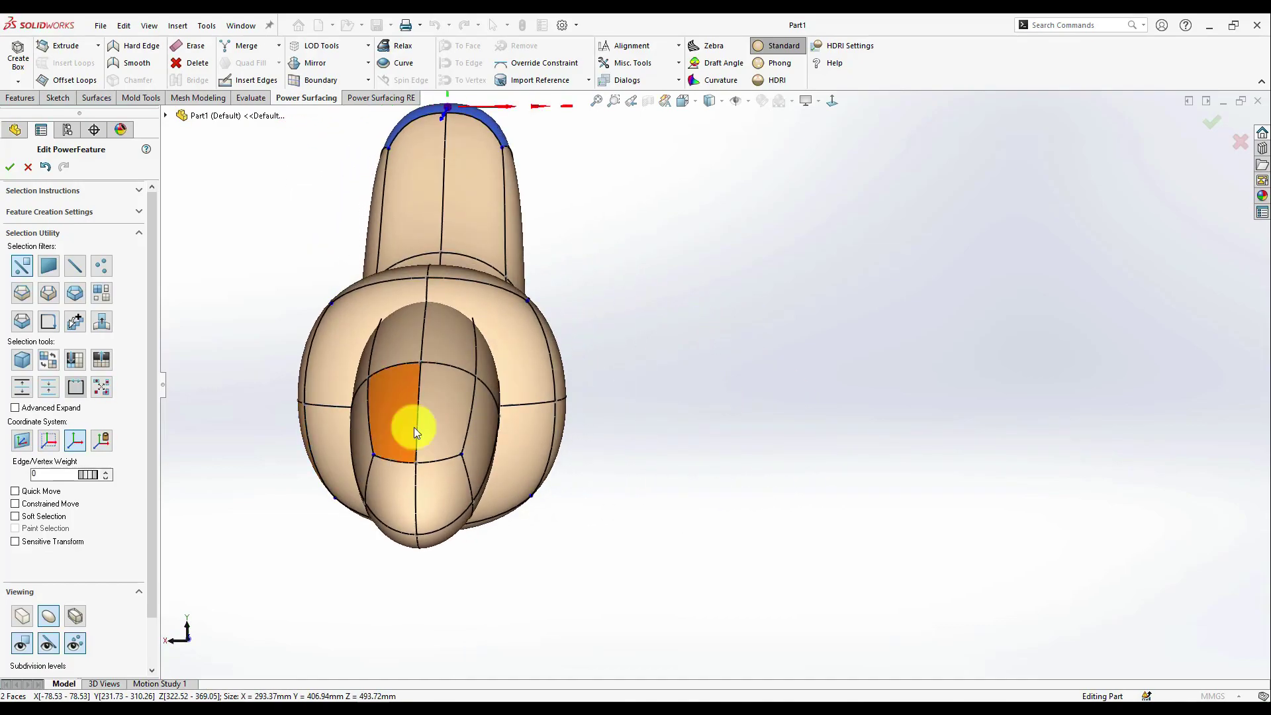
pyautogui.click(111, 299)
pyautogui.click(487, 415)
pyautogui.scroll(3, 361, 402)
pyautogui.moveTo(351, 399); pyautogui.dragTo(397, 407, button='middle')
pyautogui.scroll(-3, 292, 371)
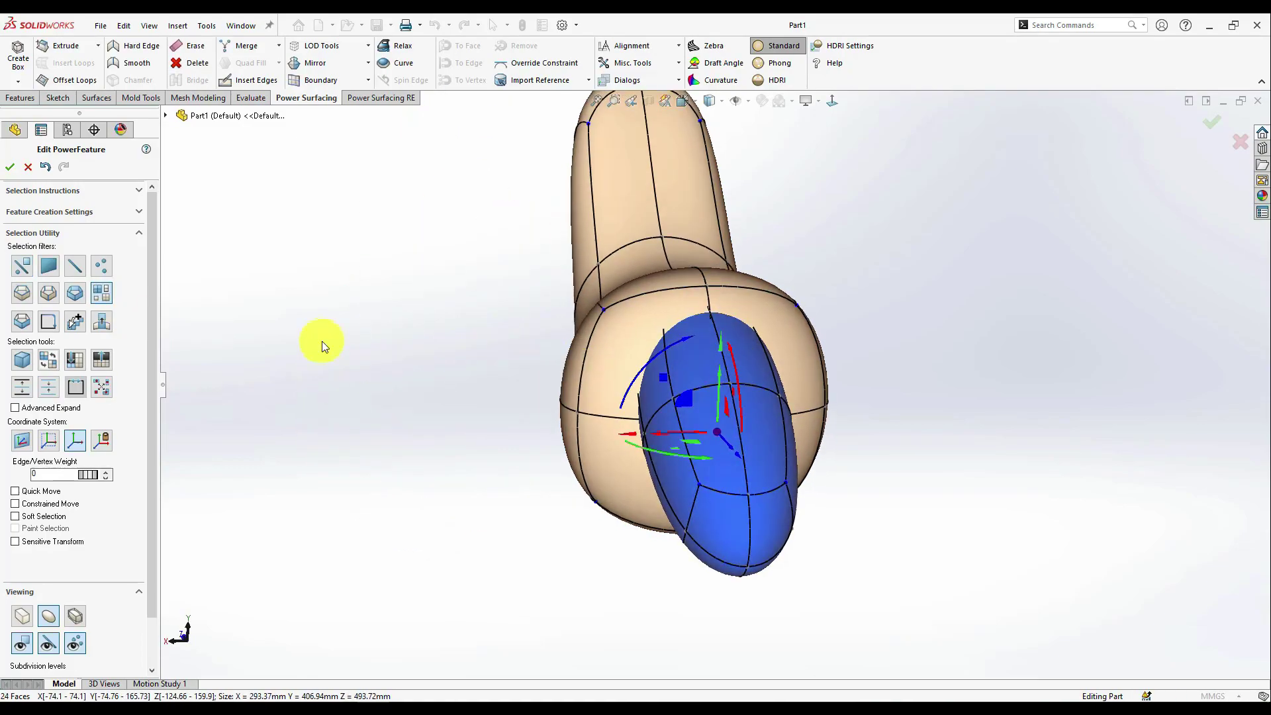
pyautogui.click(474, 444)
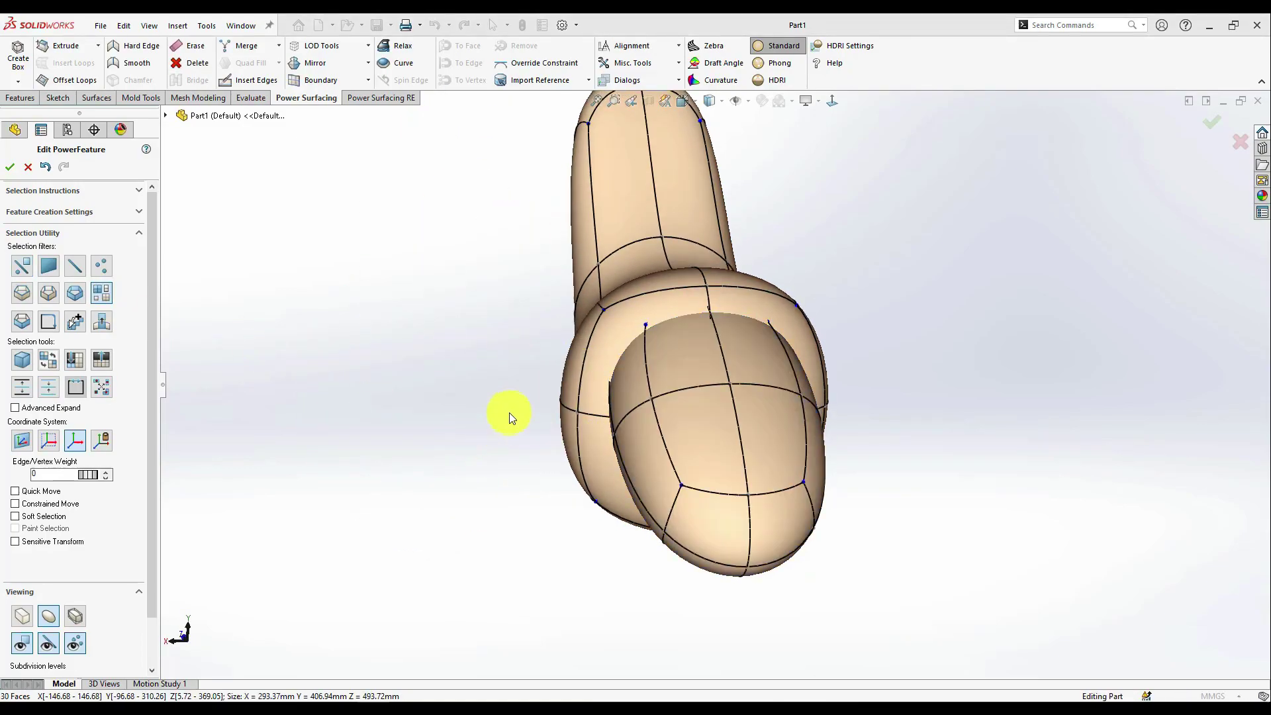
# Accept the freeform feature to convert both shapes into solid bodies in the part.
pyautogui.moveTo(510, 417); pyautogui.dragTo(917, 386, button='middle')
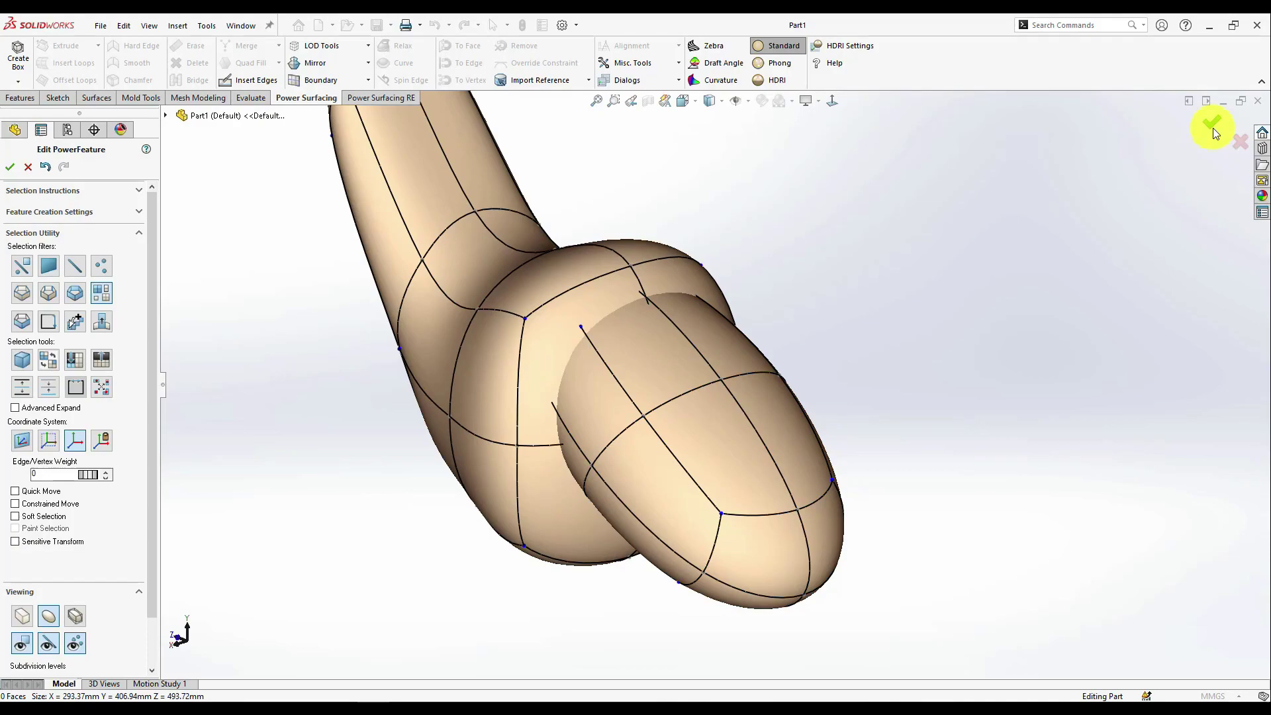
pyautogui.click(1212, 123)
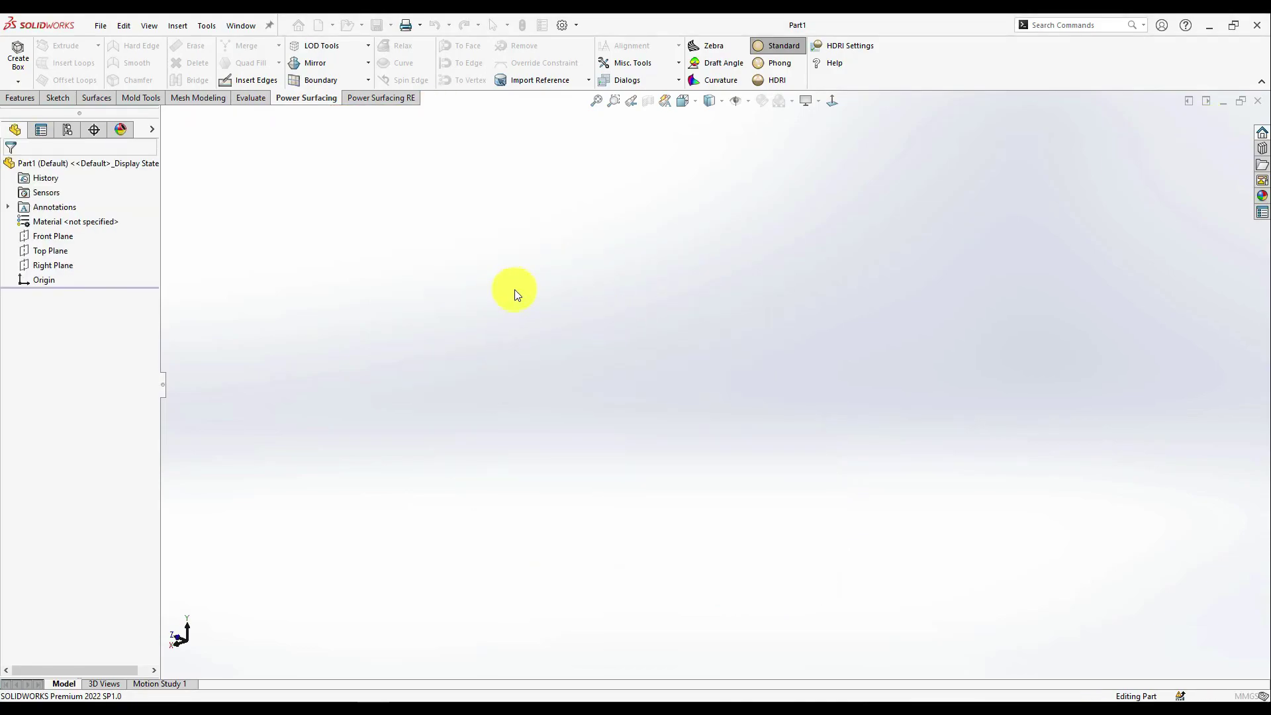
pyautogui.moveTo(495, 505); pyautogui.dragTo(498, 462, button='middle')
pyautogui.scroll(1, 497, 462)
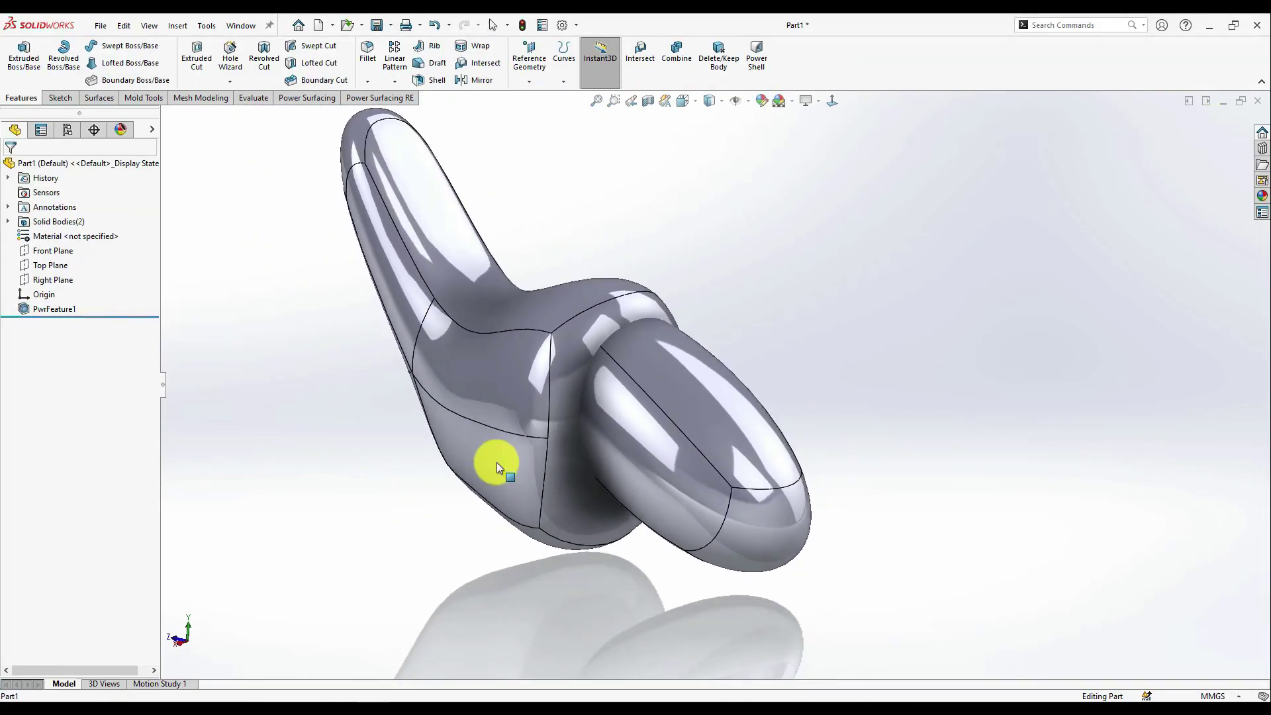
pyautogui.scroll(-1, 550, 220)
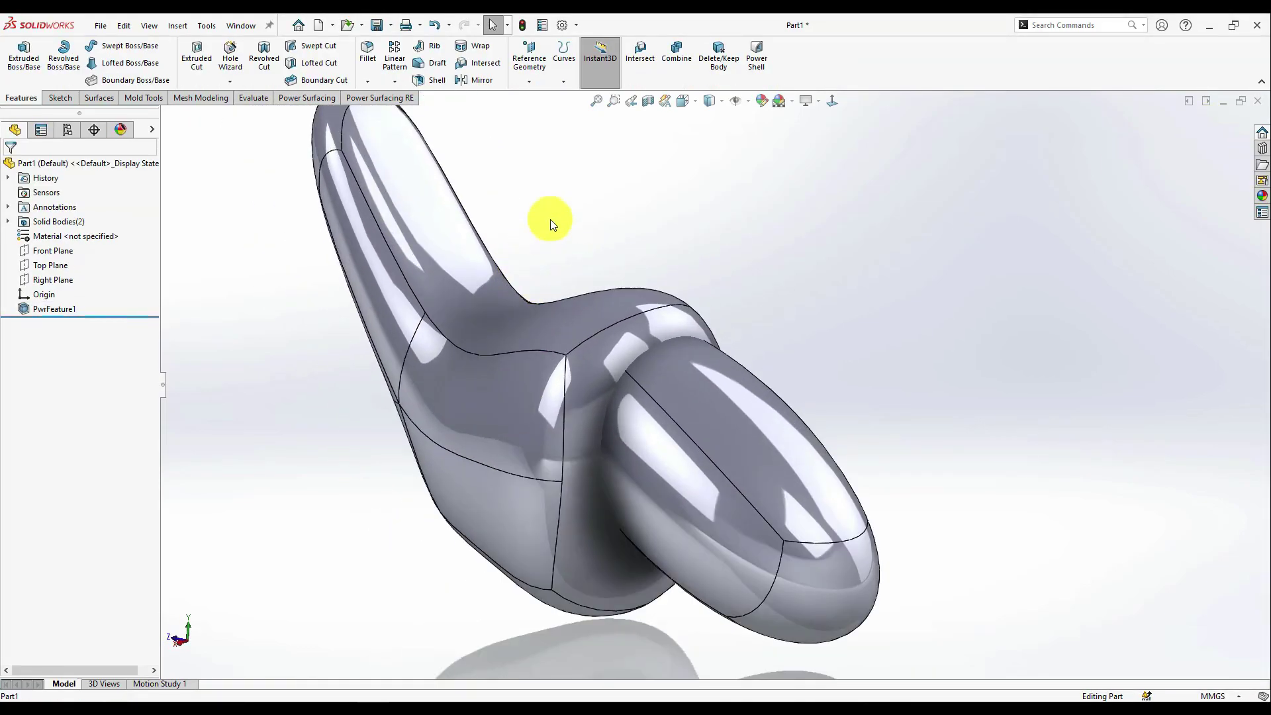
# Combine the large form and the elongated body into one solid using the Add operation.
pyautogui.click(678, 58)
pyautogui.click(548, 364)
pyautogui.click(744, 447)
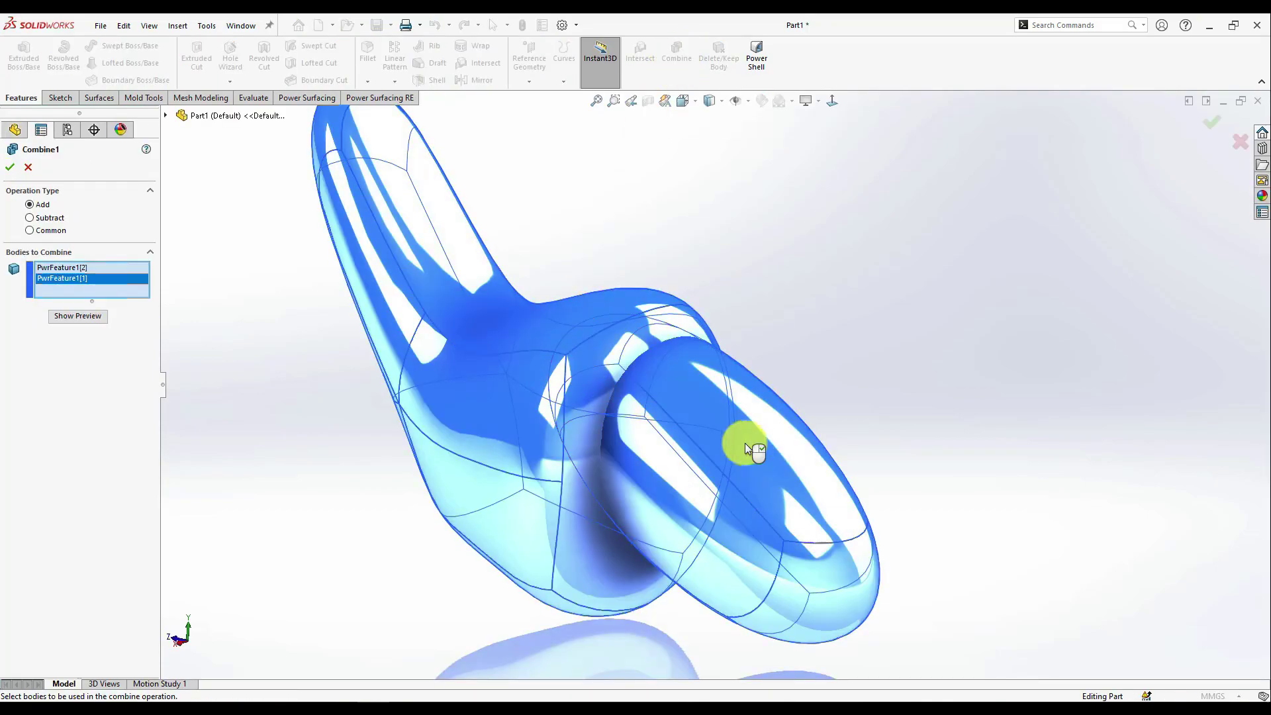
pyautogui.click(10, 167)
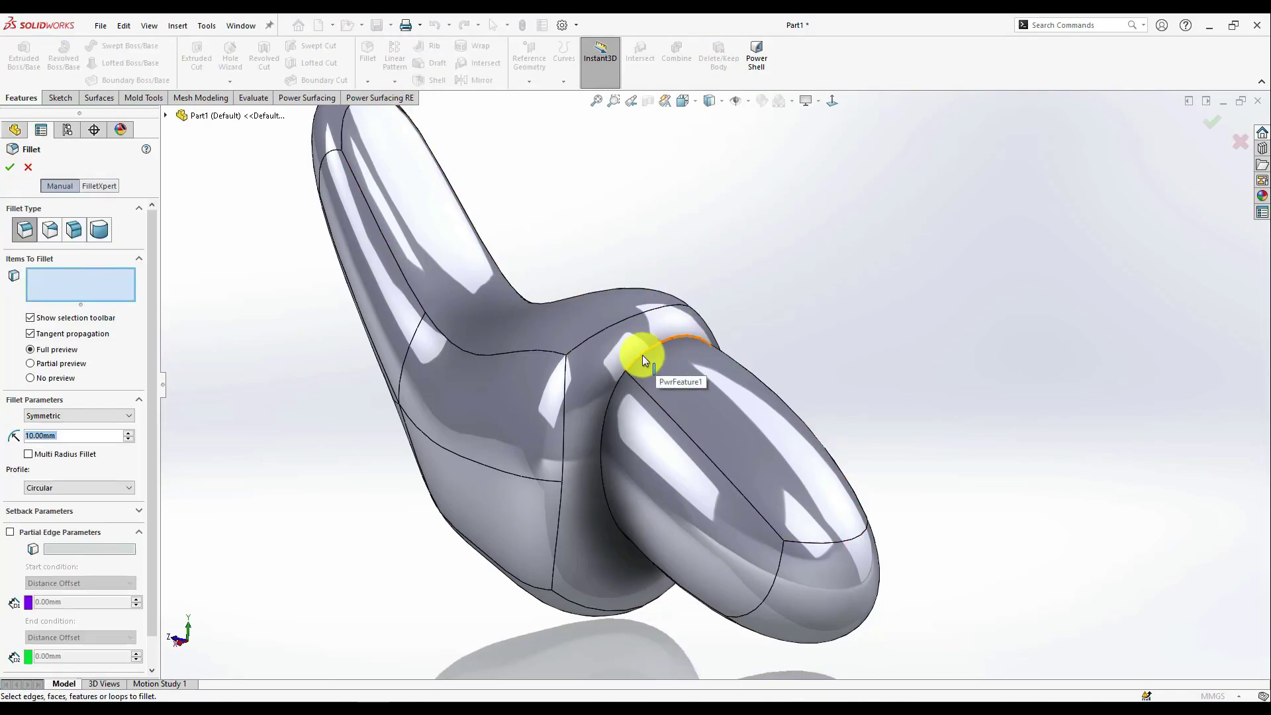
# Add a 20 mm constant-radius fillet along the edge where the two shapes meet.
pyautogui.click(643, 355)
pyautogui.moveTo(845, 359); pyautogui.dragTo(479, 356, button='middle')
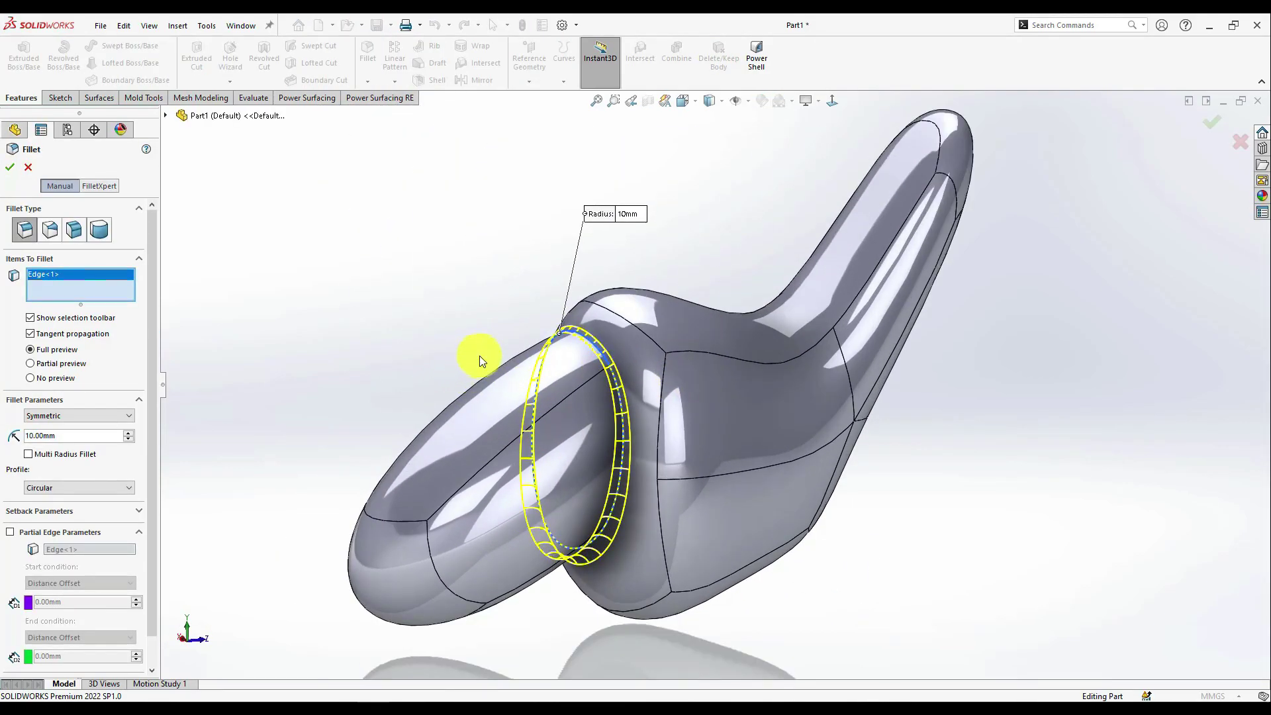
pyautogui.click(129, 432)
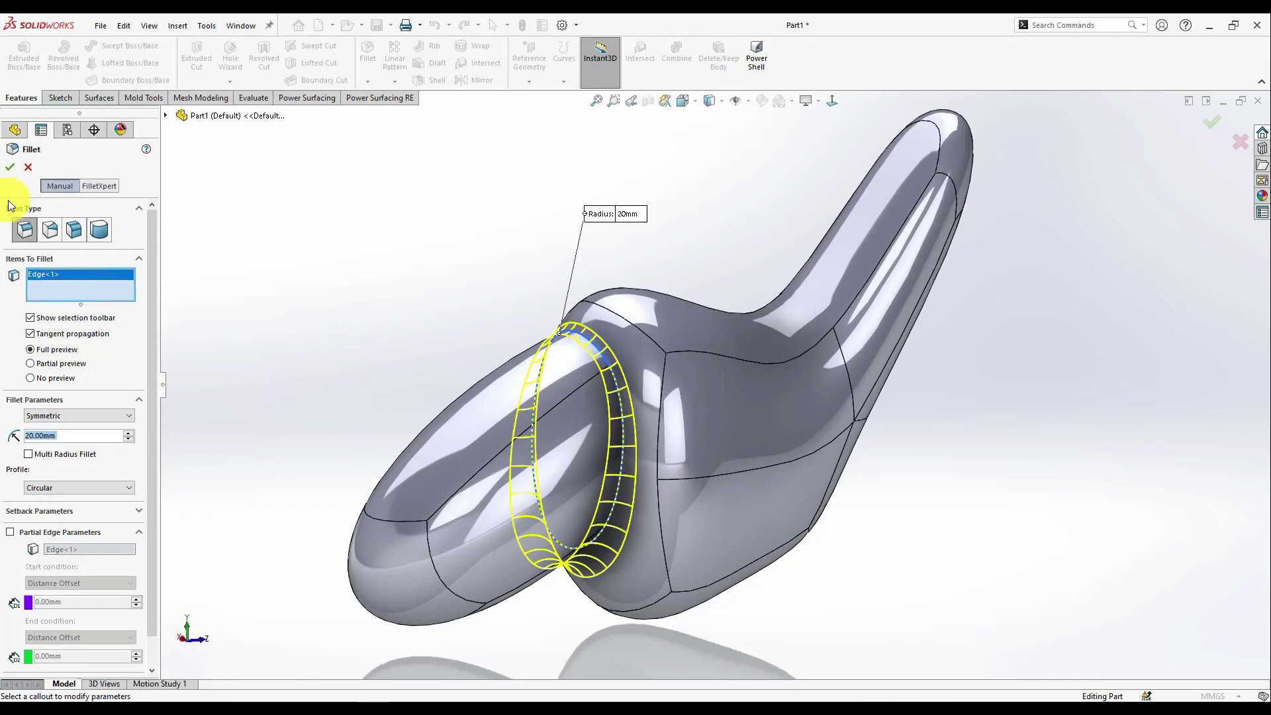
pyautogui.press('Return')
pyautogui.moveTo(417, 397); pyautogui.dragTo(649, 411, button='middle')
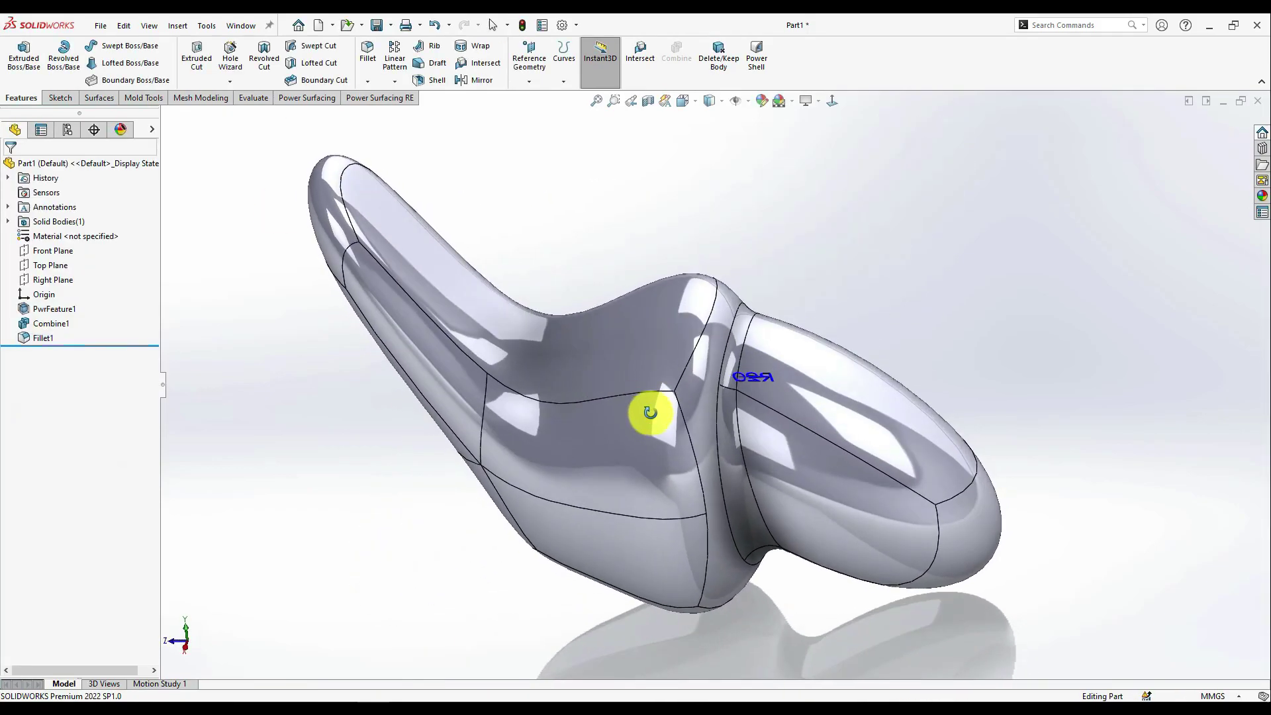
# Apply a dark textured plastic appearance, the first one in the library's Textured plastics, to the part.
pyautogui.click(1262, 196)
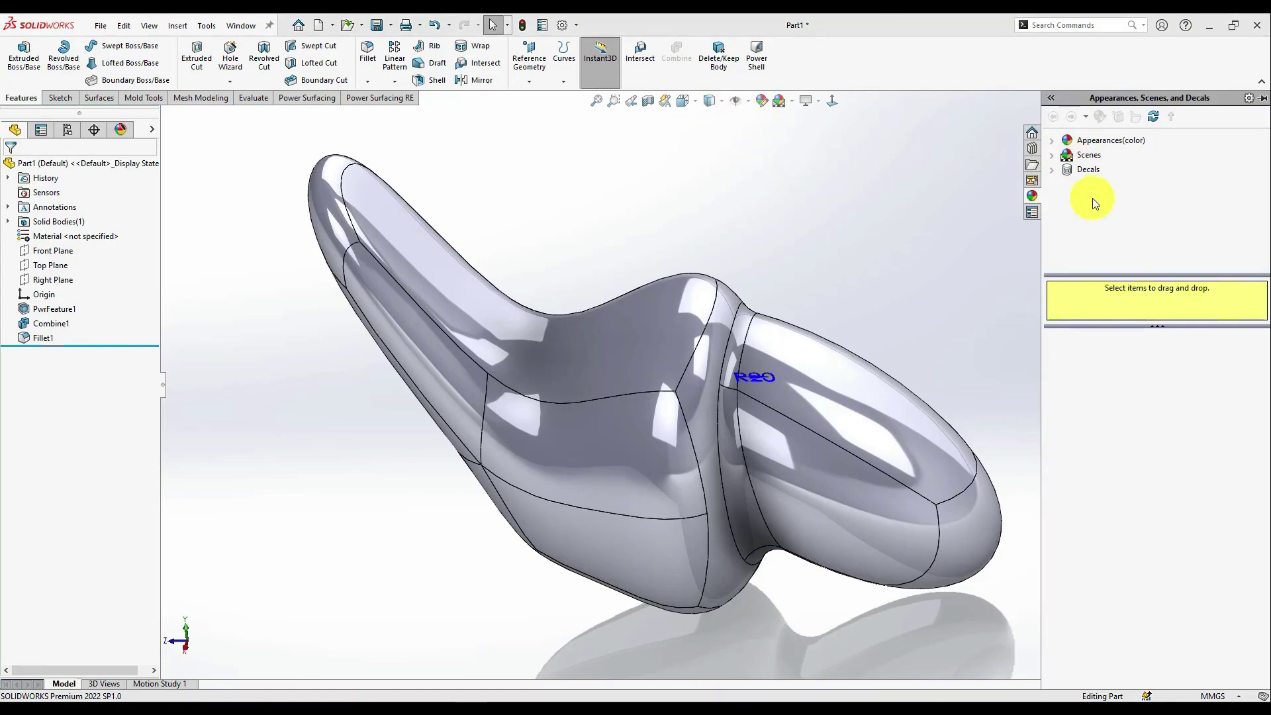
pyautogui.click(1051, 140)
pyautogui.click(1065, 156)
pyautogui.click(1125, 156)
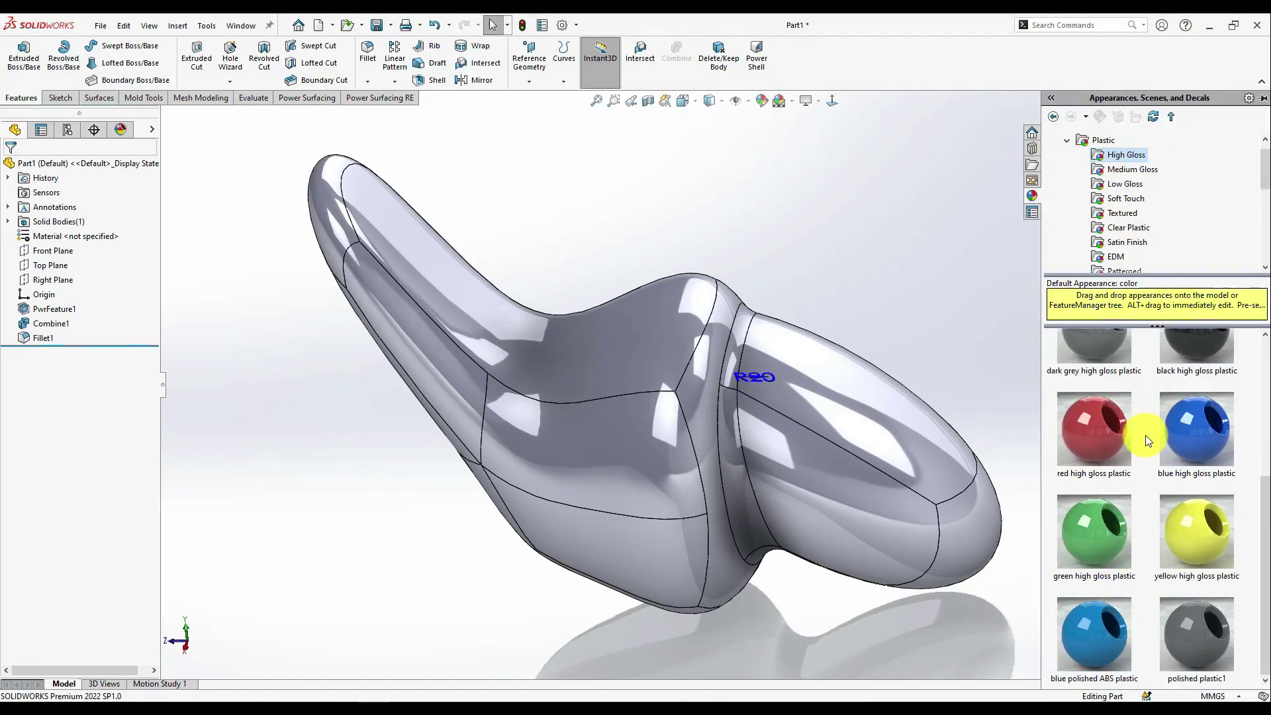
pyautogui.click(1120, 213)
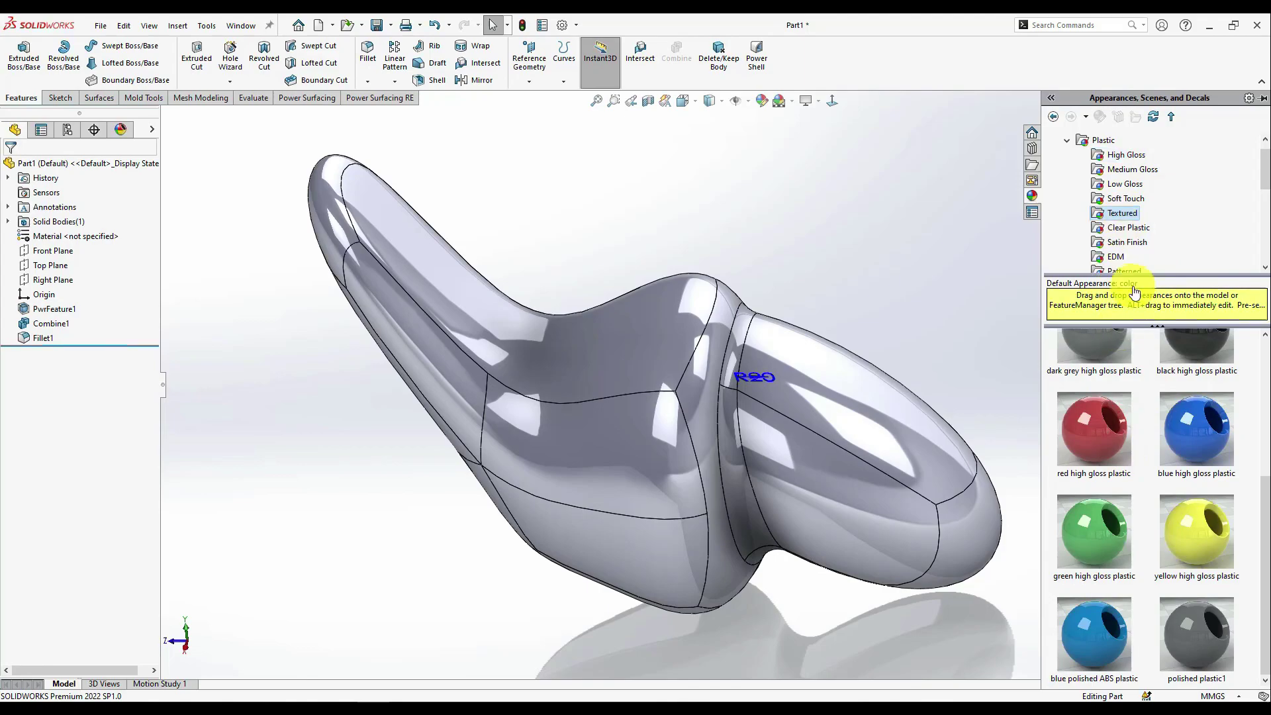
pyautogui.moveTo(1181, 378); pyautogui.dragTo(722, 378)
pyautogui.click(731, 378)
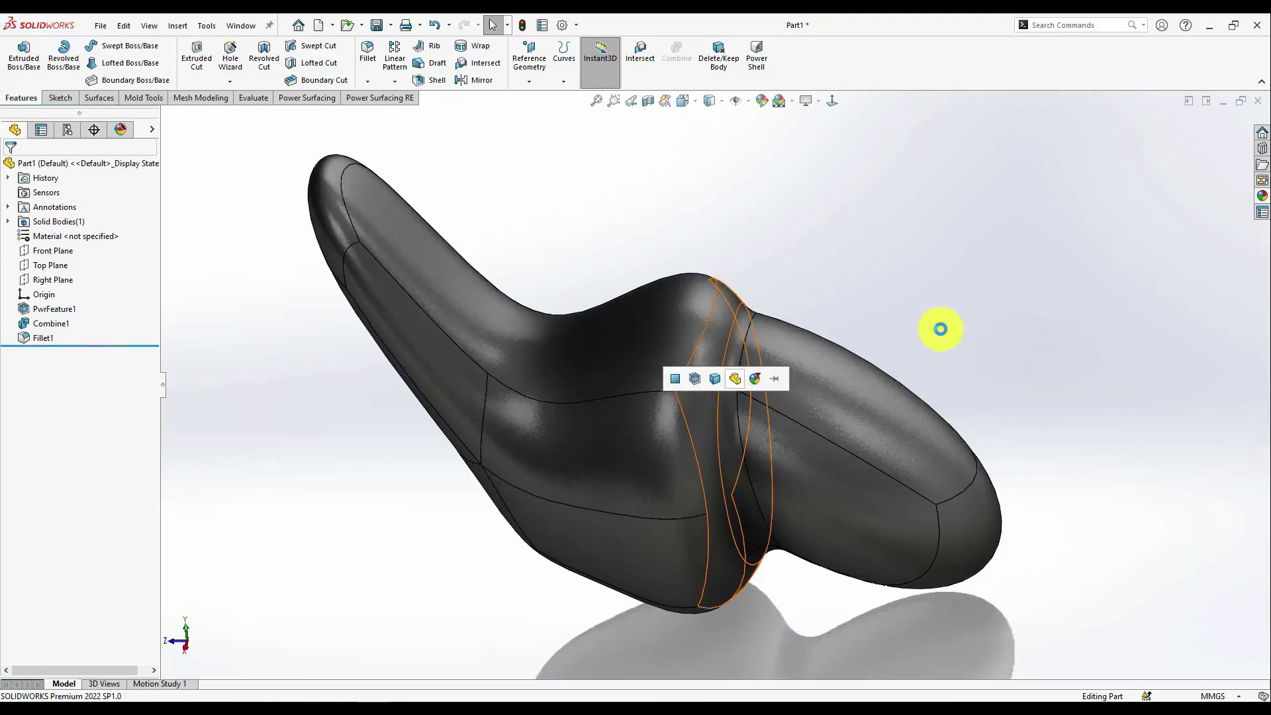
pyautogui.click(1262, 197)
pyautogui.scroll(-5, 1168, 412)
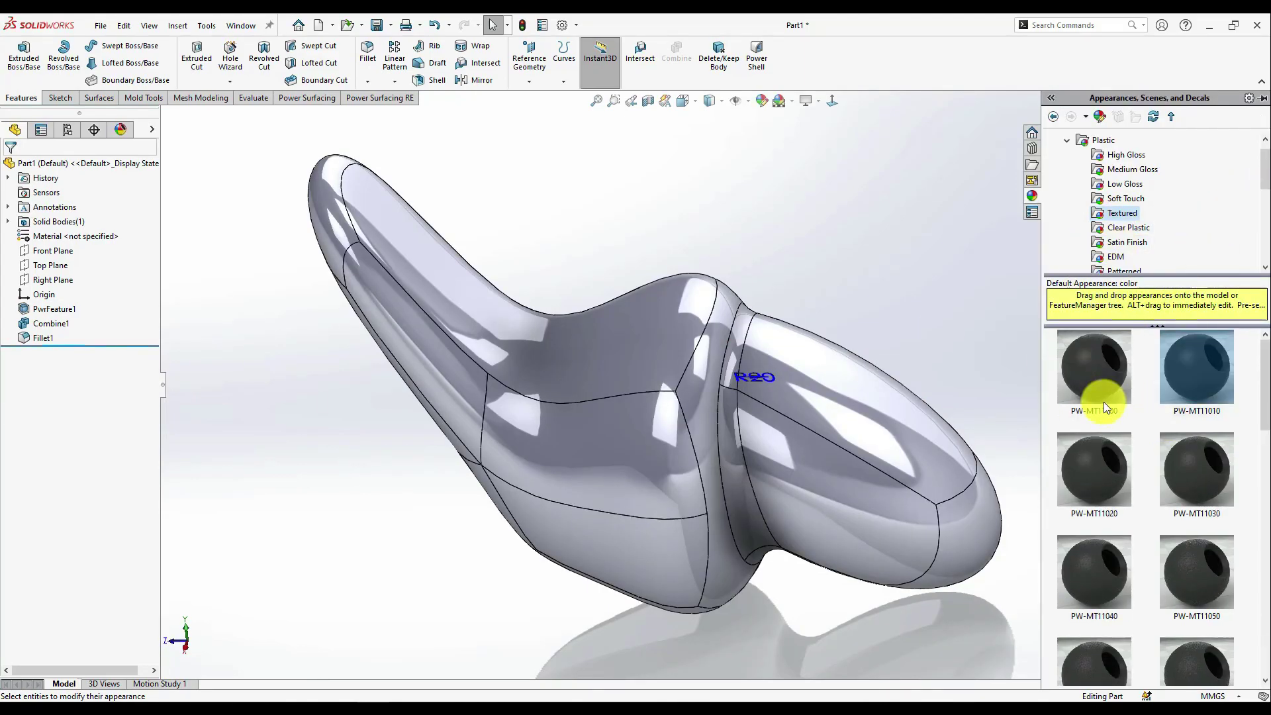
pyautogui.moveTo(1101, 400); pyautogui.dragTo(654, 393)
pyautogui.click(654, 394)
# Reopen the freeform feature for editing from a face of the elongated body.
pyautogui.moveTo(953, 365)
pyautogui.mouseDown(button='middle')
pyautogui.moveTo(848, 307)
pyautogui.moveTo(950, 361)
pyautogui.mouseUp(button='middle')
pyautogui.moveTo(791, 339); pyautogui.dragTo(808, 408, button='middle')
pyautogui.rightClick(808, 408)
pyautogui.click(824, 373)
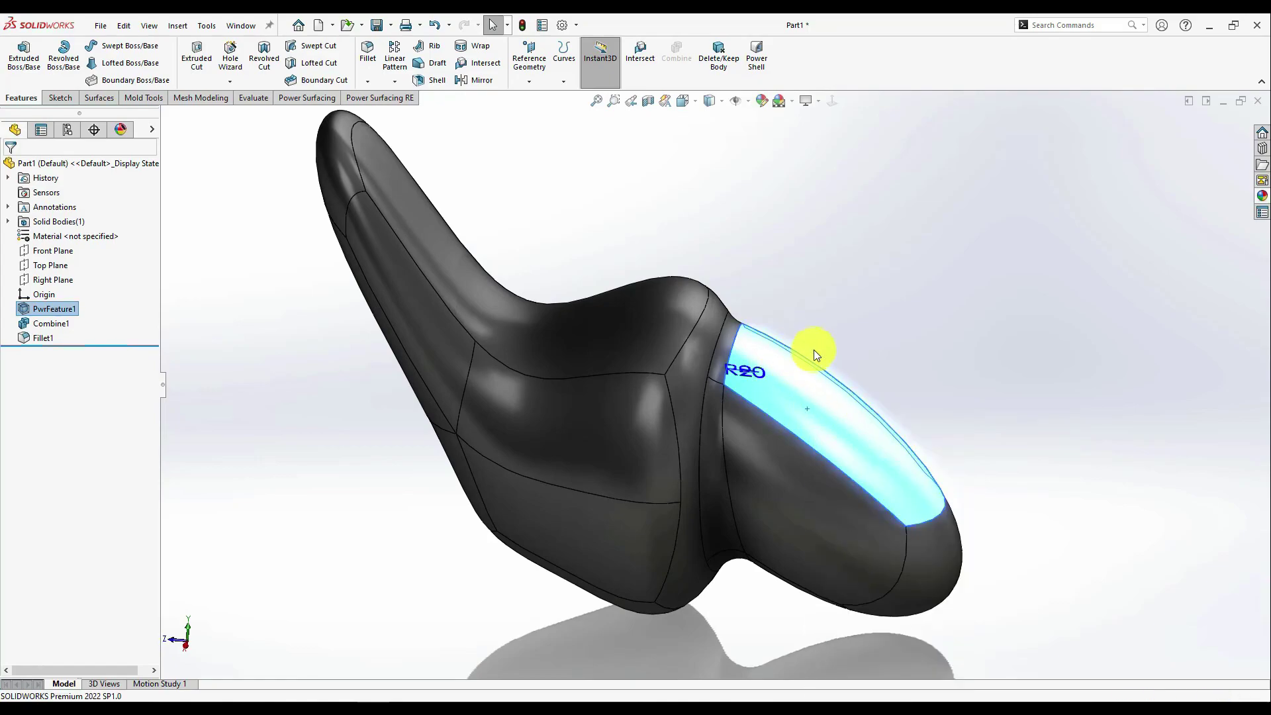
# Try subdividing the freeform mesh further, and undo the subdivision.
pyautogui.moveTo(618, 355); pyautogui.dragTo(635, 312, button='middle')
pyautogui.rightClick(742, 441)
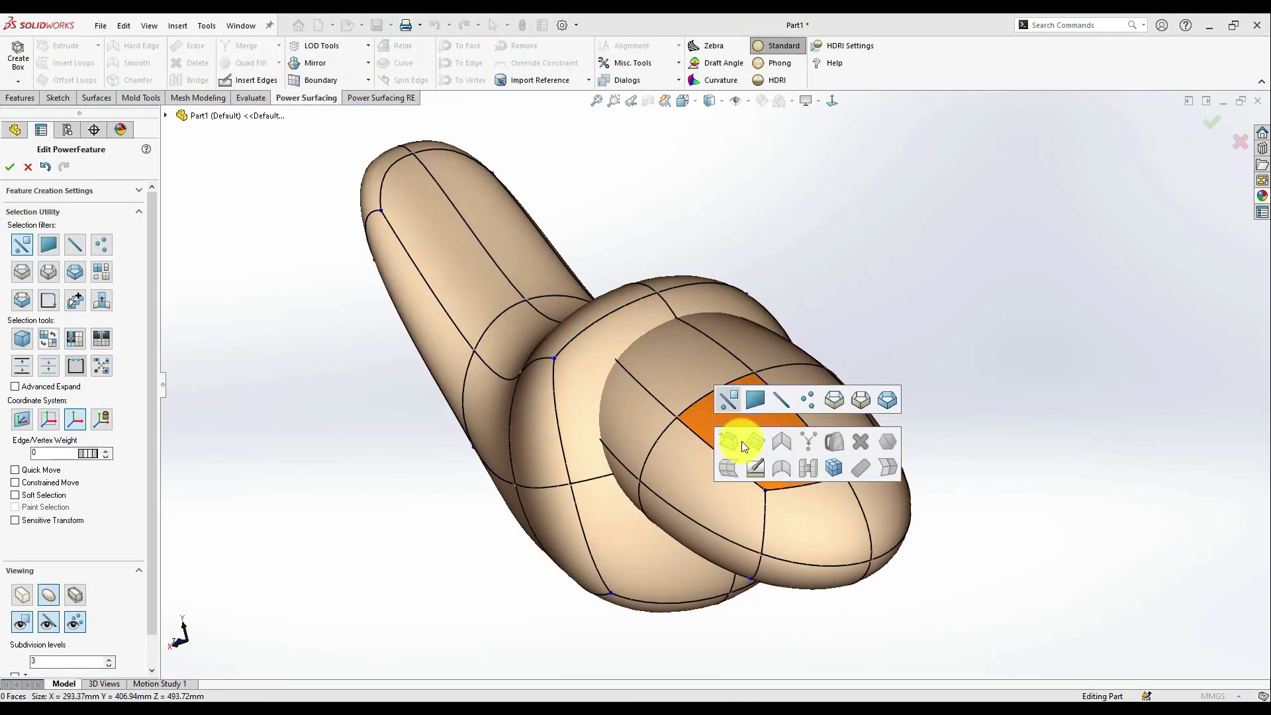
pyautogui.click(837, 464)
pyautogui.moveTo(506, 371)
pyautogui.mouseDown(button='middle')
pyautogui.moveTo(553, 418)
pyautogui.moveTo(516, 369)
pyautogui.mouseUp(button='middle')
pyautogui.hotkey('ctrl', 'z')
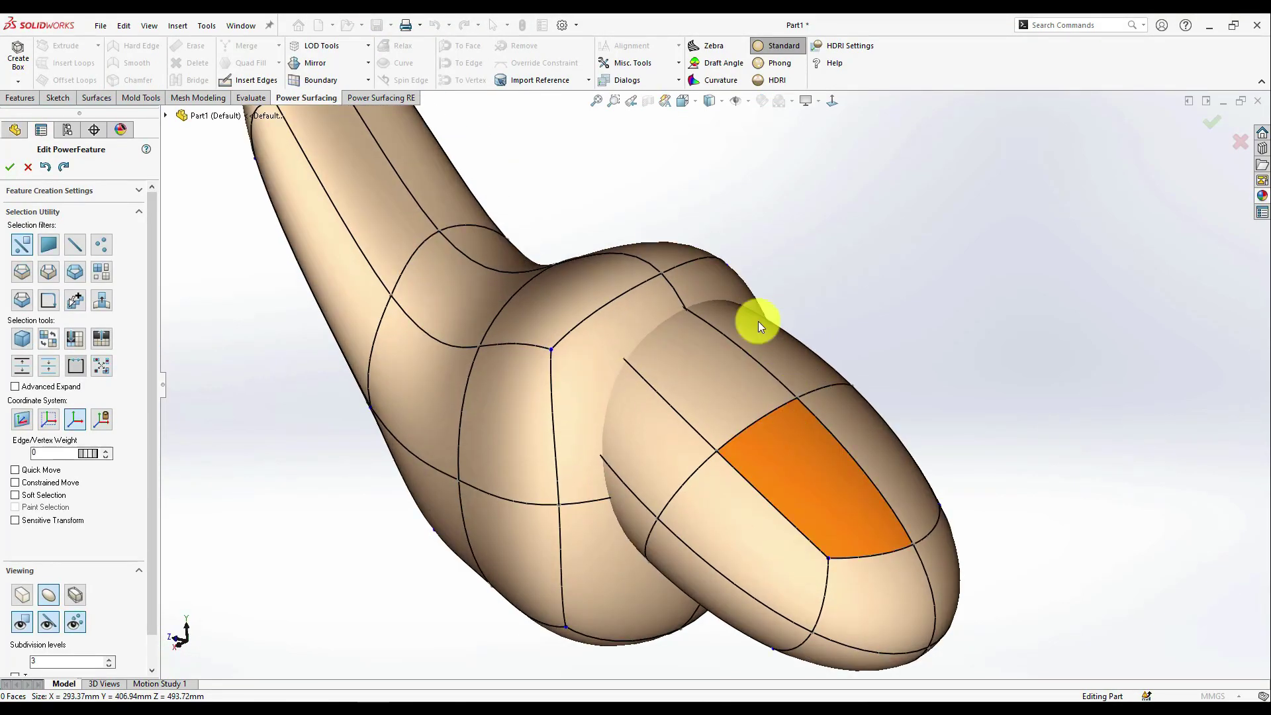
# Select all faces of the smaller elongated lobe and subdivide only that lobe's mesh.
pyautogui.click(105, 273)
pyautogui.click(813, 474)
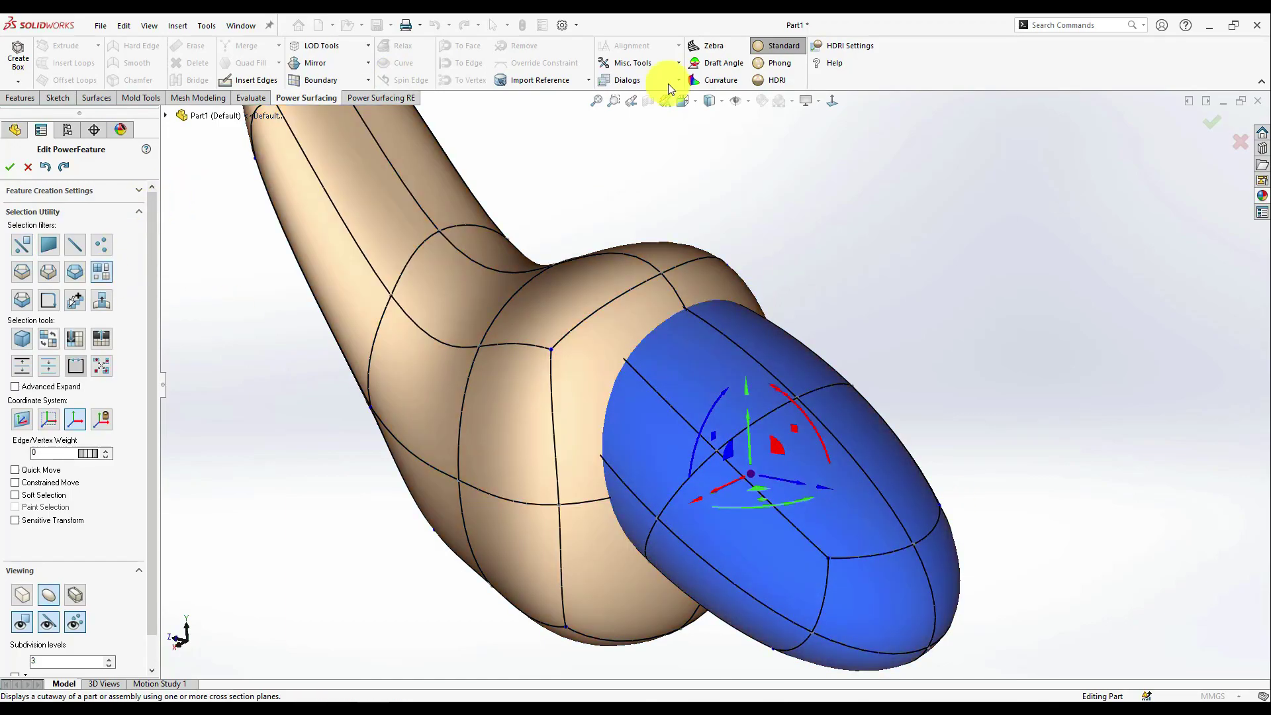
pyautogui.click(654, 65)
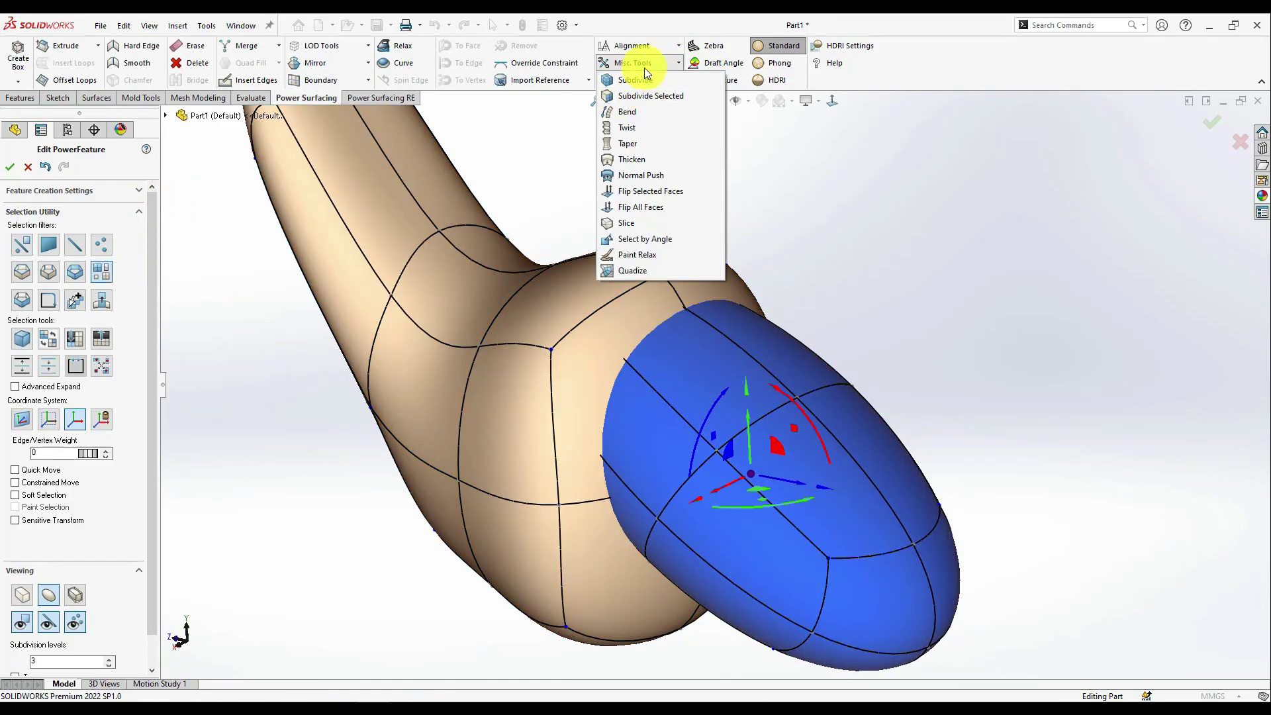
pyautogui.click(640, 99)
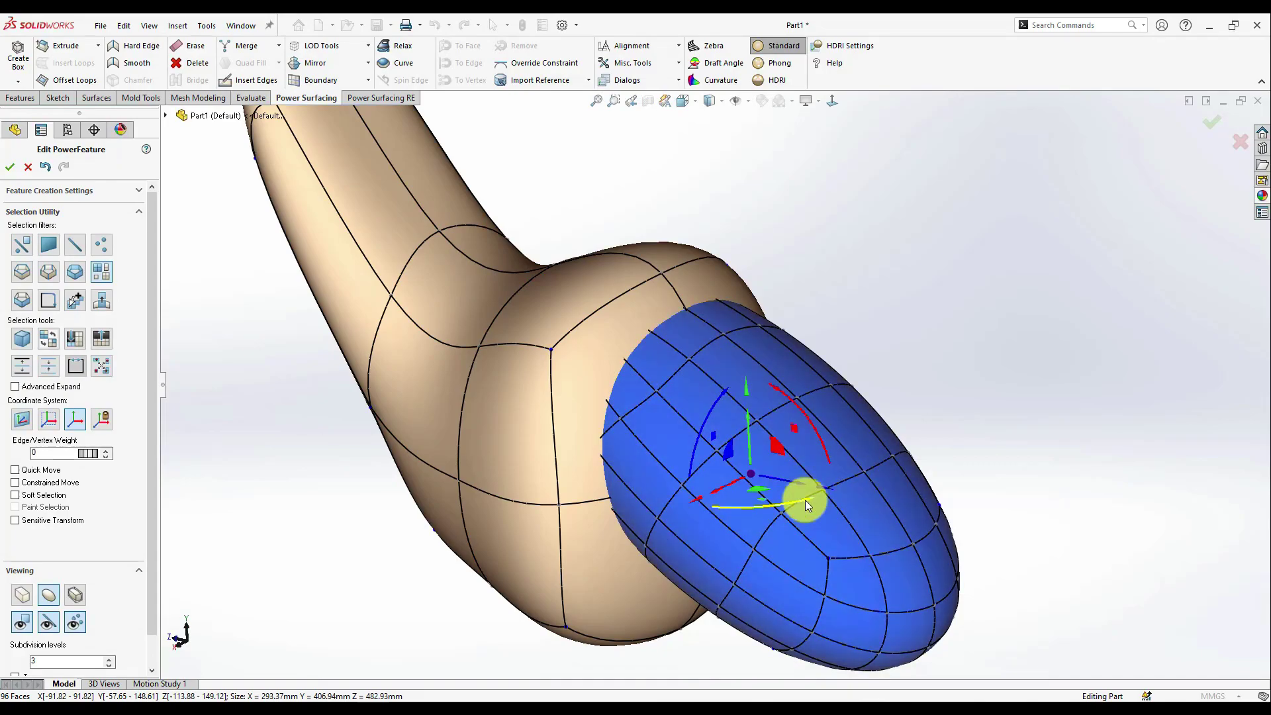
# Select a patch of twelve faces on the upper side of the smaller subdivided lobe.
pyautogui.scroll(1, 805, 499)
pyautogui.rightClick(907, 420)
pyautogui.click(907, 420)
pyautogui.click(836, 494)
pyautogui.keyDown('shift'); pyautogui.click(794, 498); pyautogui.keyUp('shift')
pyautogui.keyDown('shift'); pyautogui.click(762, 455); pyautogui.keyUp('shift')
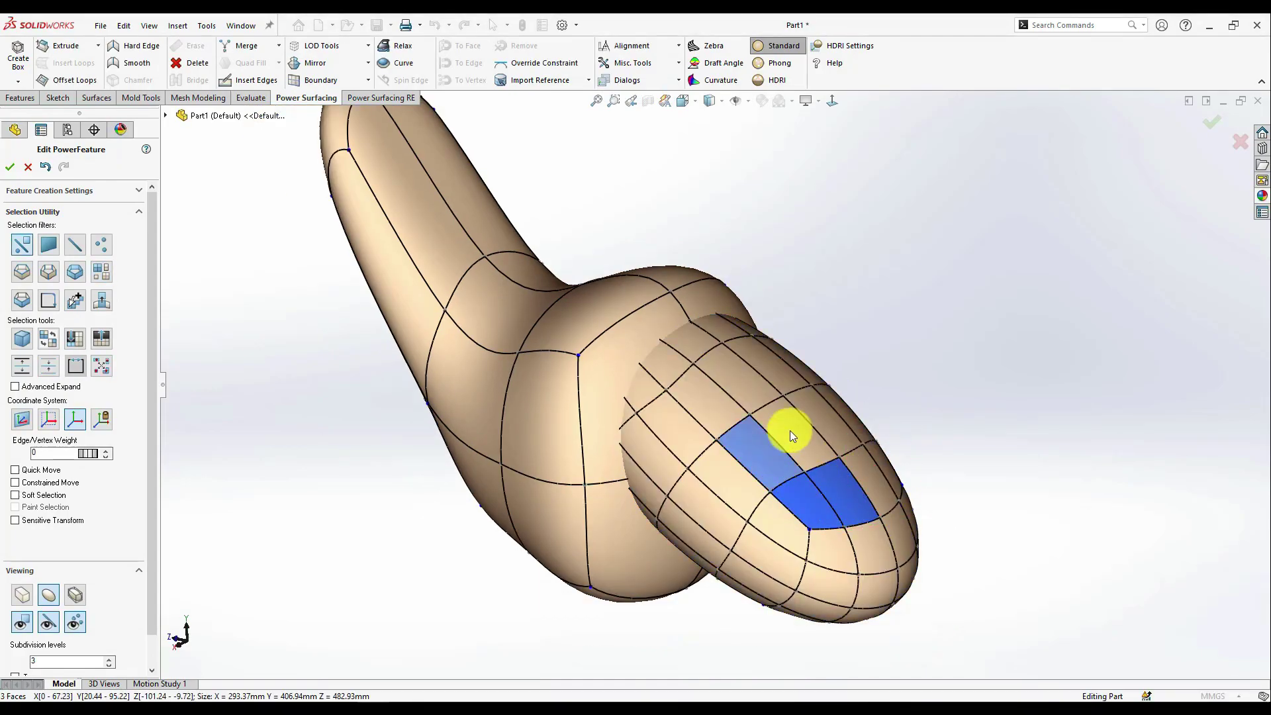
pyautogui.keyDown('shift'); pyautogui.click(790, 431); pyautogui.keyUp('shift')
pyautogui.keyDown('shift'); pyautogui.click(823, 421); pyautogui.keyUp('shift')
pyautogui.moveTo(841, 470); pyautogui.dragTo(800, 482, button='middle')
pyautogui.moveTo(890, 480)
pyautogui.keyDown('shift'); pyautogui.mouseDown()
pyautogui.moveTo(877, 378)
pyautogui.moveTo(748, 399)
pyautogui.mouseUp(); pyautogui.keyUp('shift')
pyautogui.moveTo(781, 433); pyautogui.dragTo(869, 411, button='middle')
pyautogui.scroll(-2, 831, 409)
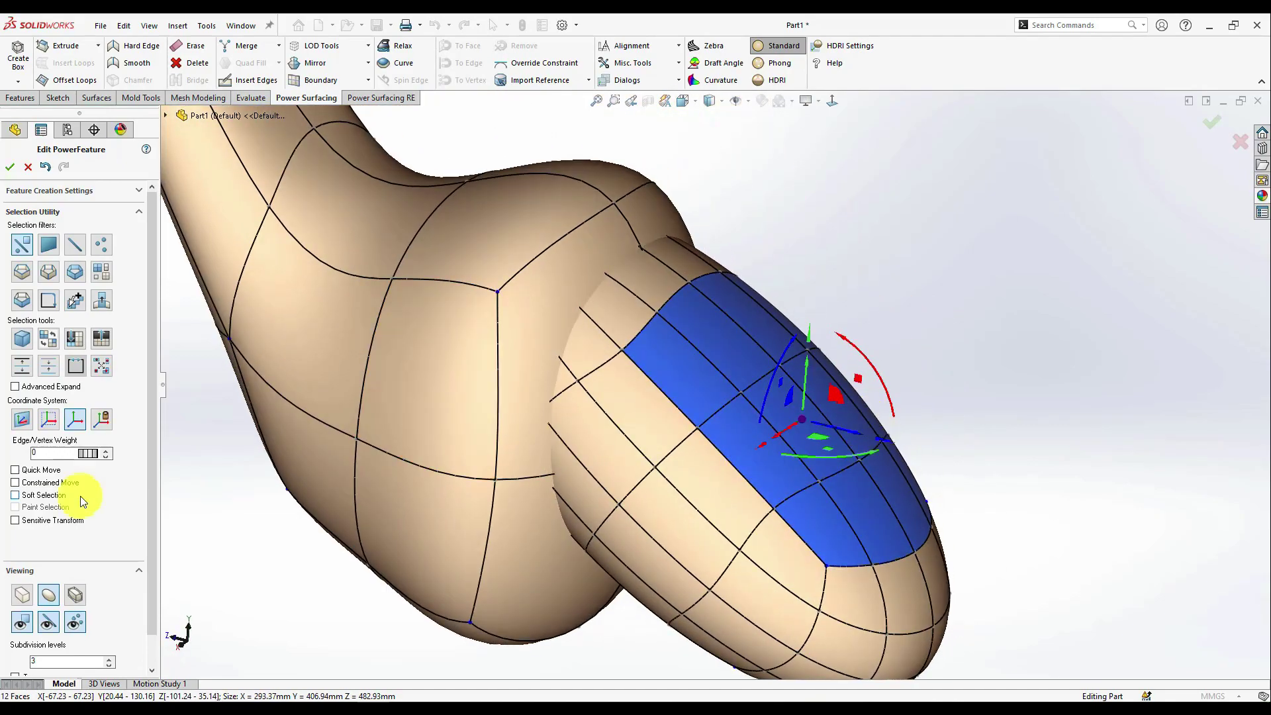
# Set the edge weight of the selected patch to 35 and move its faces inward to form a recess.
pyautogui.moveTo(63, 453); pyautogui.dragTo(1, 457)
pyautogui.write('33')
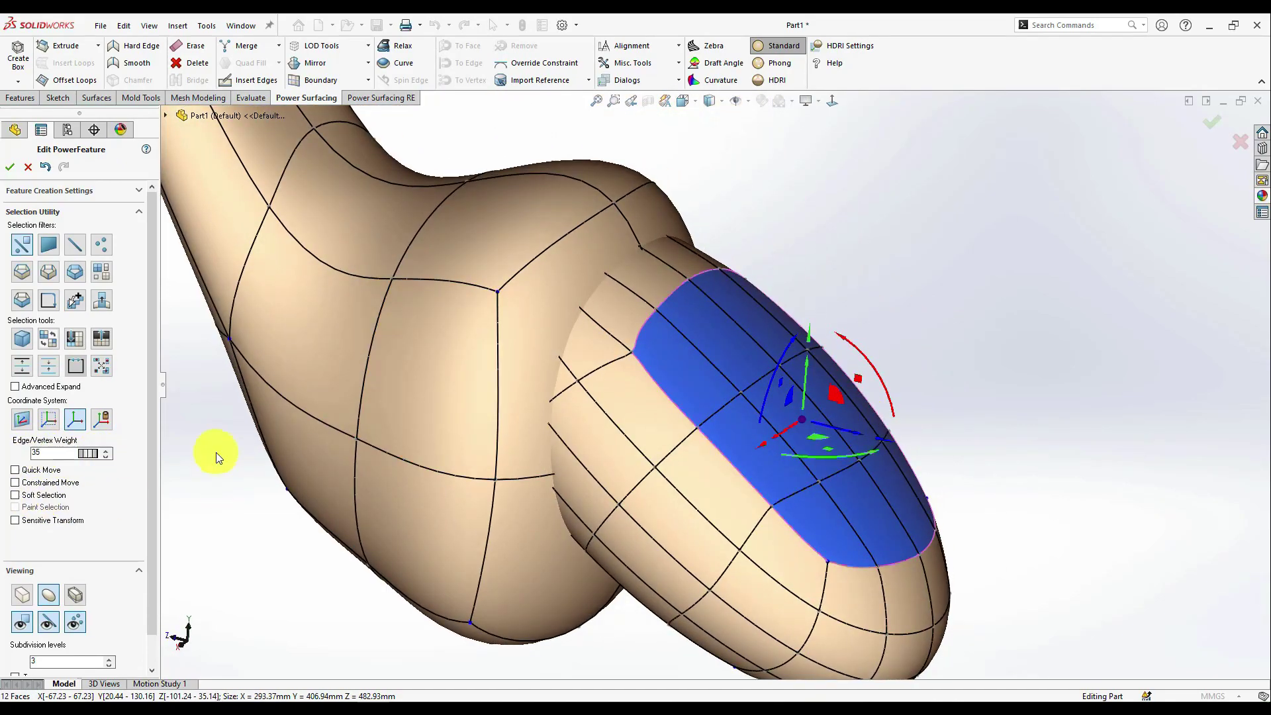
pyautogui.moveTo(836, 394); pyautogui.dragTo(827, 434)
pyautogui.moveTo(827, 434); pyautogui.dragTo(956, 434, button='middle')
pyautogui.press('Escape')
pyautogui.scroll(2, 821, 450)
pyautogui.scroll(-2, 721, 442)
pyautogui.moveTo(718, 442); pyautogui.dragTo(868, 270, button='middle')
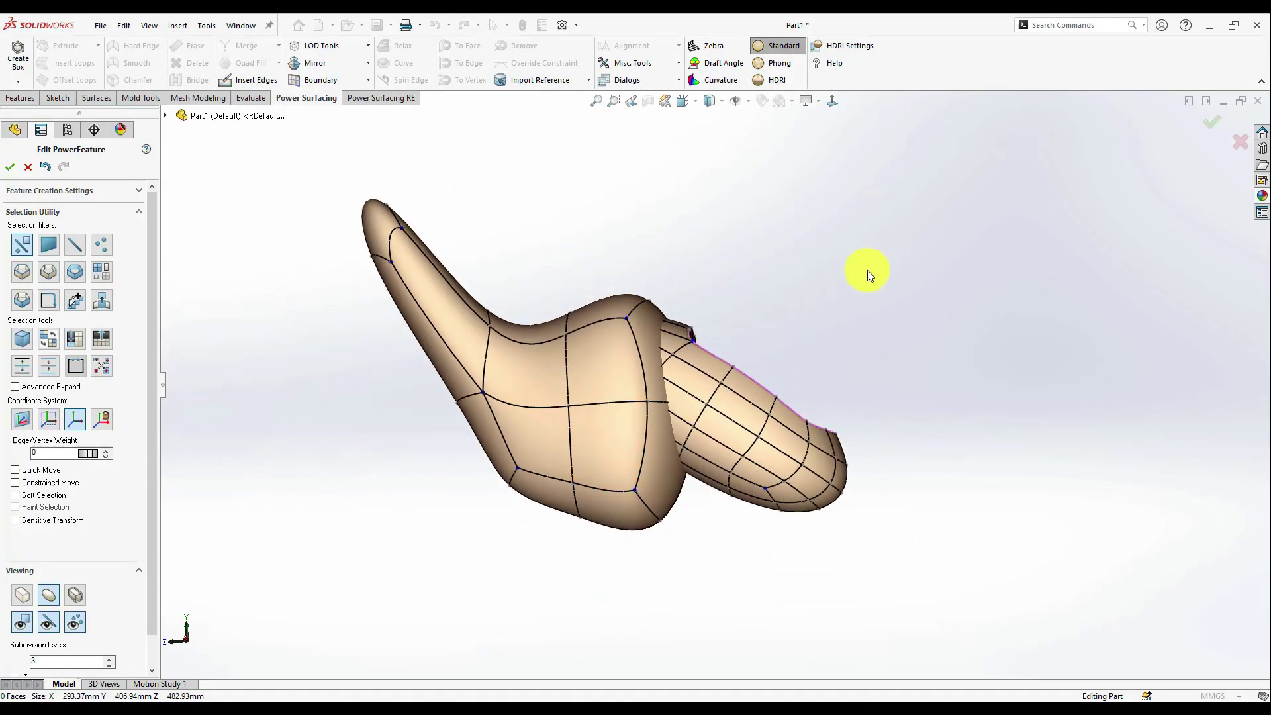
# Select the six upper faces running along the neck and top of the large lobe.
pyautogui.click(833, 102)
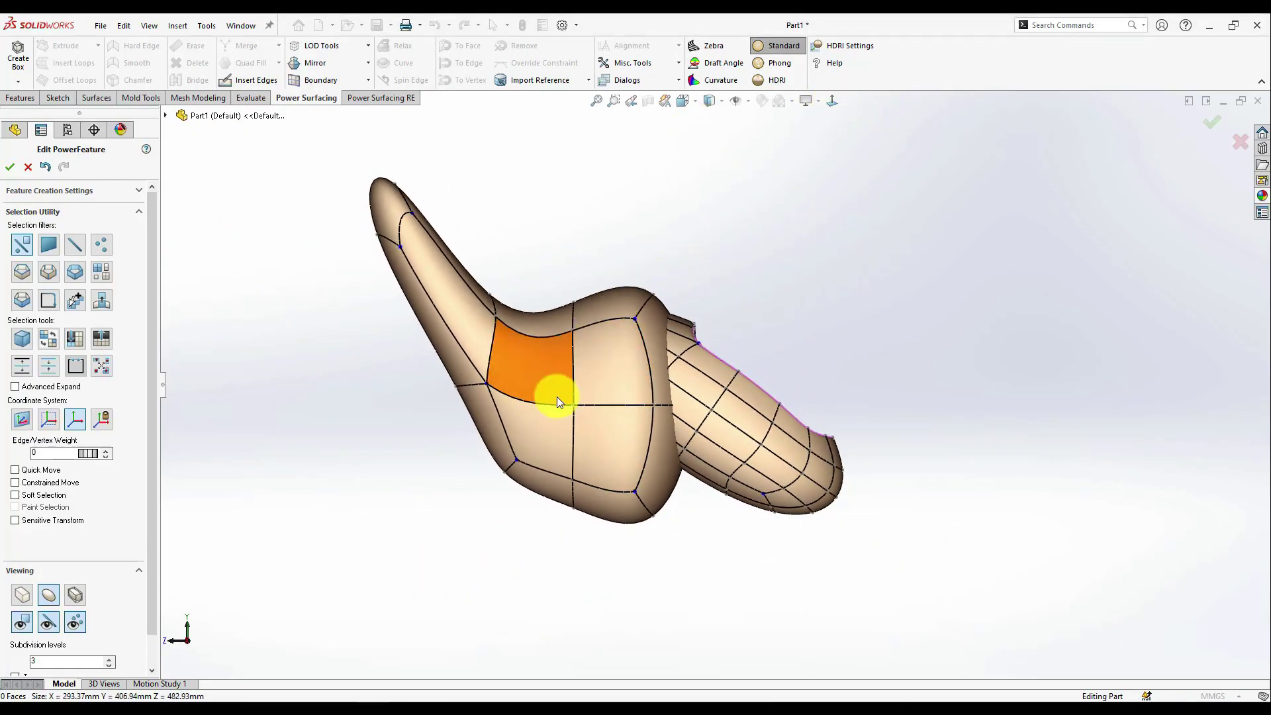
pyautogui.scroll(-2, 609, 352)
pyautogui.click(619, 434)
pyautogui.moveTo(620, 433)
pyautogui.mouseDown(button='middle')
pyautogui.moveTo(607, 491)
pyautogui.moveTo(618, 448)
pyautogui.mouseUp(button='middle')
pyautogui.keyDown('ctrl'); pyautogui.click(662, 381); pyautogui.keyUp('ctrl')
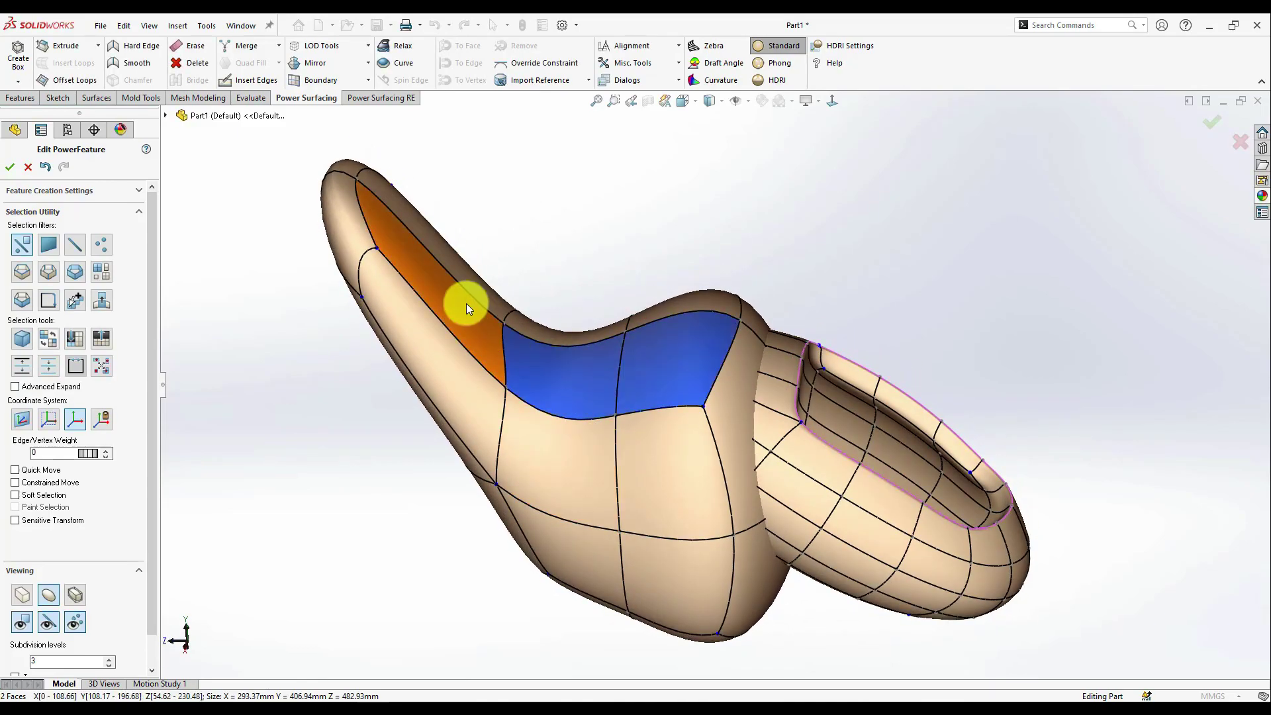
pyautogui.keyDown('ctrl'); pyautogui.click(466, 303); pyautogui.keyUp('ctrl')
pyautogui.keyDown('ctrl'); pyautogui.click(478, 278); pyautogui.keyUp('ctrl')
pyautogui.keyDown('ctrl'); pyautogui.click(669, 309); pyautogui.keyUp('ctrl')
pyautogui.moveTo(603, 352); pyautogui.dragTo(601, 394, button='middle')
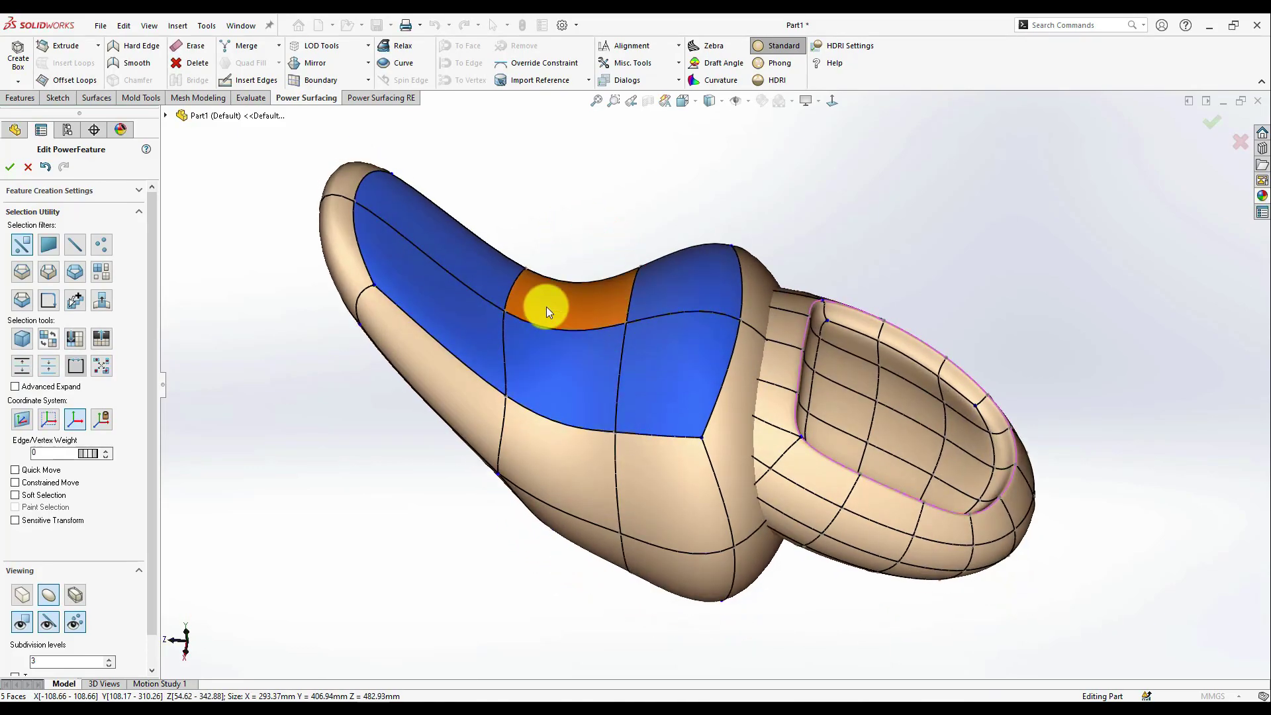
pyautogui.keyDown('ctrl'); pyautogui.click(547, 308); pyautogui.keyUp('ctrl')
# Try increasing the edge weight of the six selected faces, and undo the change.
pyautogui.moveTo(547, 307); pyautogui.dragTo(535, 279, button='middle')
pyautogui.moveTo(87, 455); pyautogui.dragTo(589, 530)
pyautogui.click(471, 536)
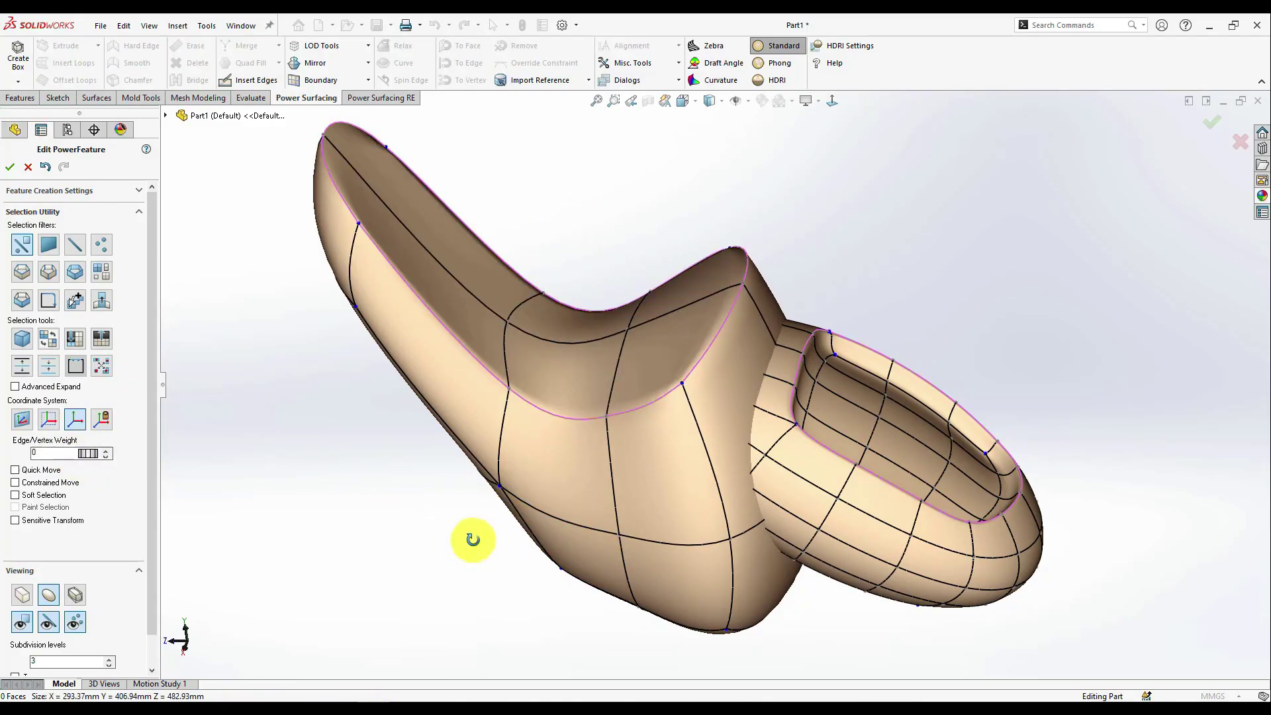
pyautogui.moveTo(471, 537); pyautogui.dragTo(508, 314, button='middle')
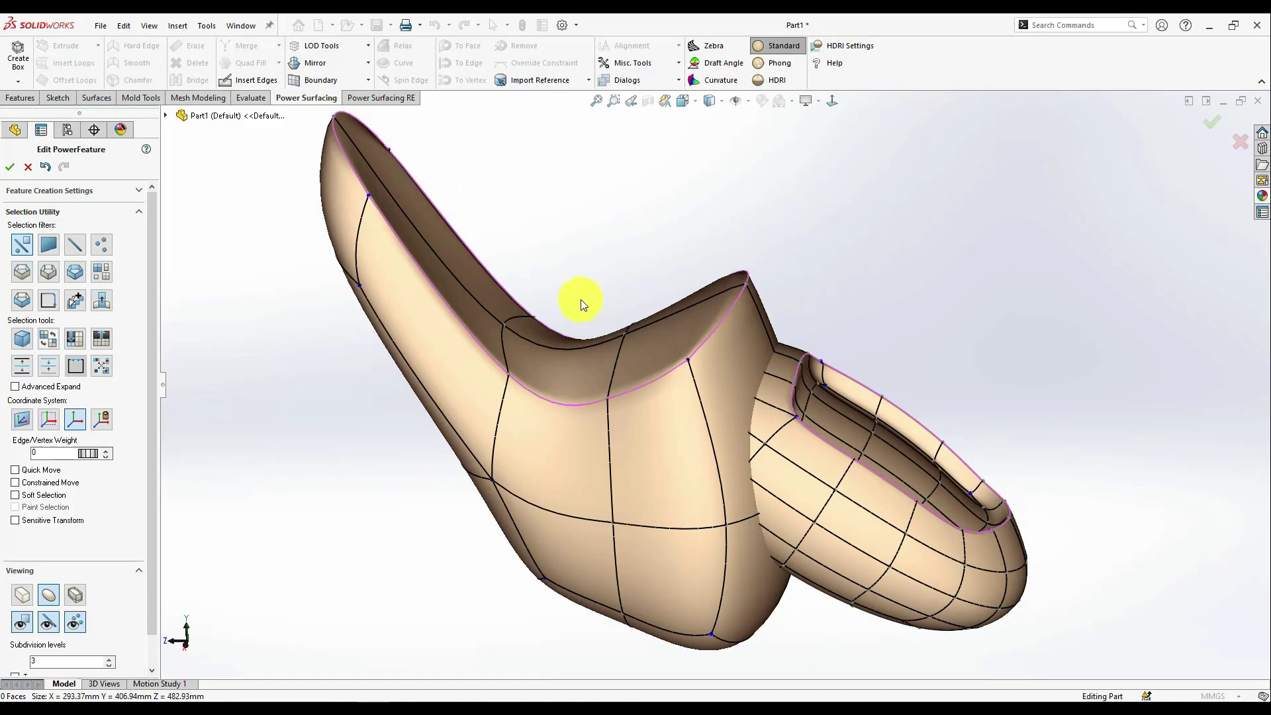
pyautogui.hotkey('ctrl', 'z')
# Apply Hard Edge to the selection on top of the large lobe and clear the selection.
pyautogui.click(147, 48)
pyautogui.click(771, 175)
pyautogui.moveTo(662, 234); pyautogui.dragTo(666, 317, button='middle')
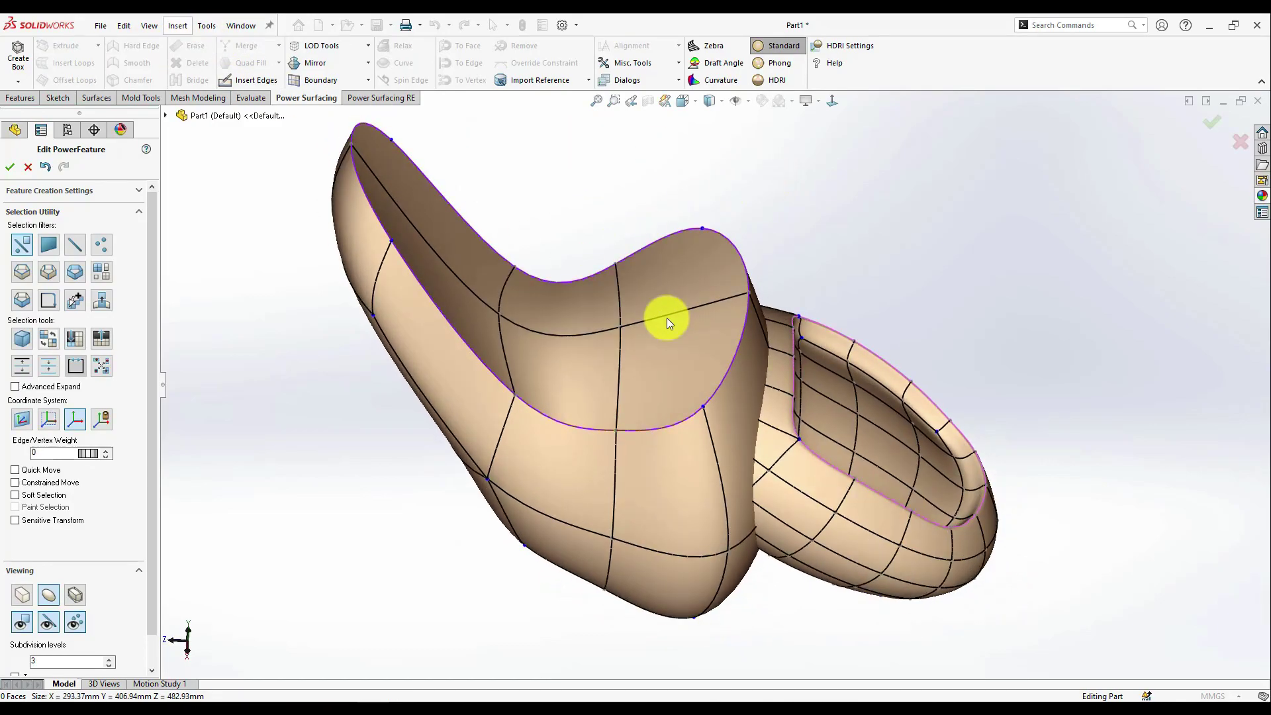
# Select the four faces at the wide end of the hard-edged area on the large lobe.
pyautogui.press('s')
pyautogui.click(649, 294)
pyautogui.click(578, 378)
pyautogui.keyDown('shift'); pyautogui.click(668, 332); pyautogui.keyUp('shift')
pyautogui.keyDown('shift'); pyautogui.click(664, 286); pyautogui.keyUp('shift')
pyautogui.keyDown('shift'); pyautogui.click(577, 310); pyautogui.keyUp('shift')
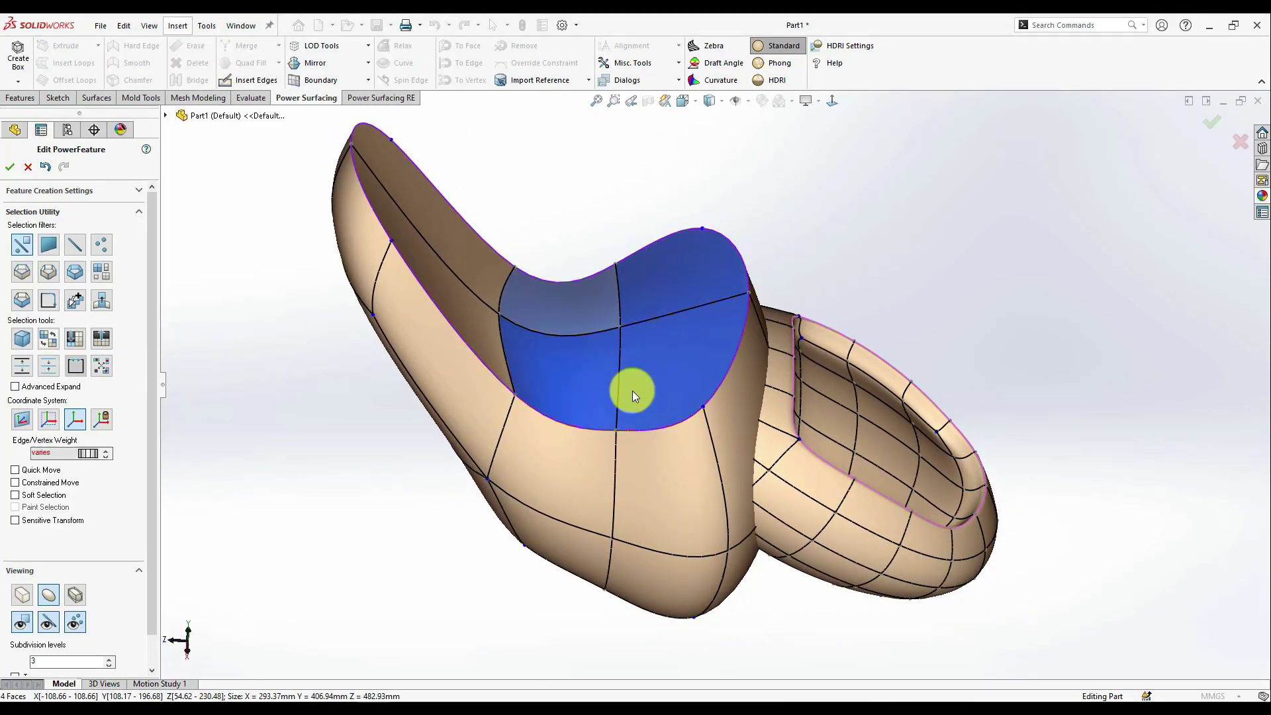
pyautogui.moveTo(688, 396); pyautogui.dragTo(723, 337, button='middle')
pyautogui.rightClick(723, 336)
pyautogui.click(749, 356)
pyautogui.moveTo(558, 432); pyautogui.dragTo(620, 398, button='middle')
pyautogui.scroll(3, 619, 399)
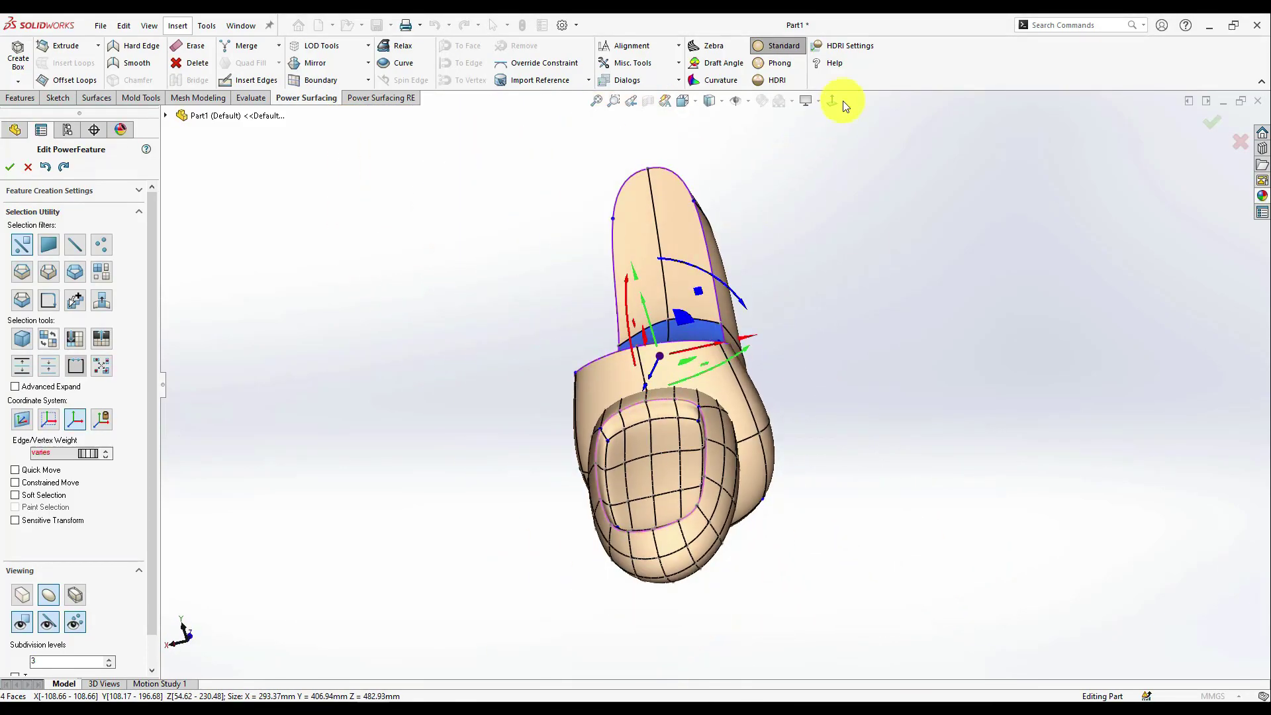
# Try flattening the four selected top faces with Flatten in X.
pyautogui.click(831, 102)
pyautogui.scroll(-2, 615, 326)
pyautogui.hotkey('ctrl', 'z')
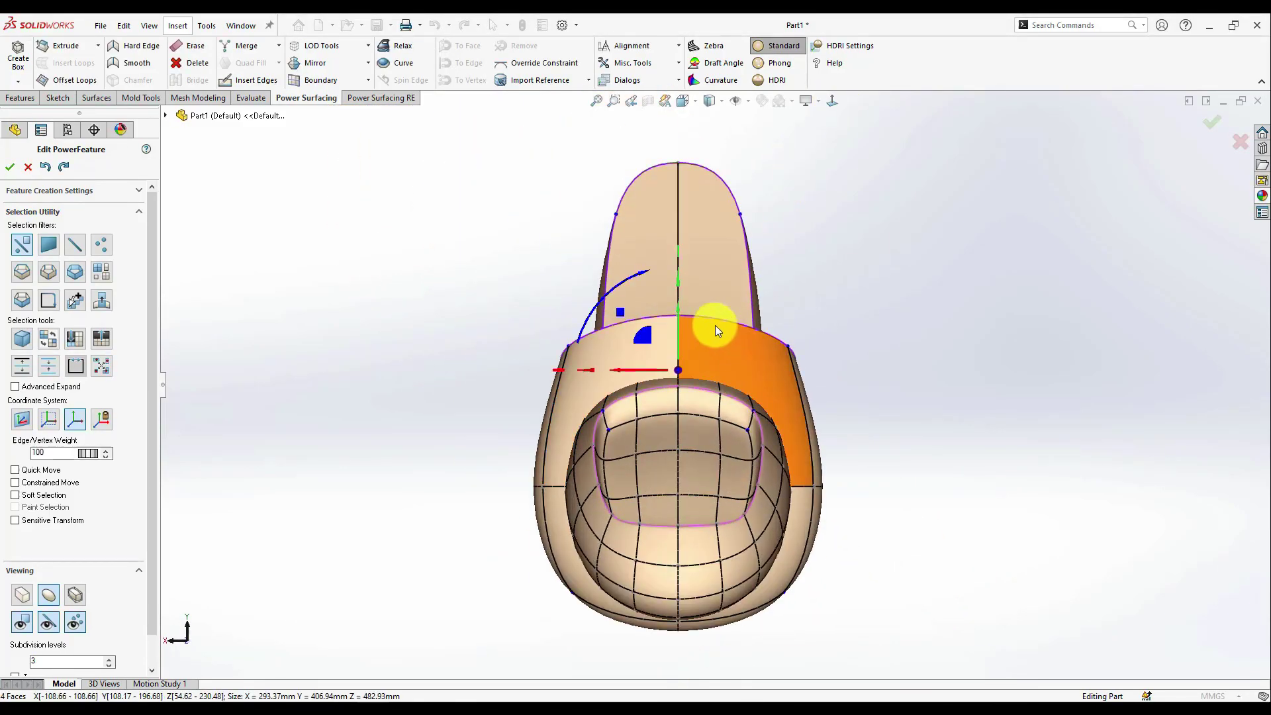
pyautogui.scroll(-1, 716, 324)
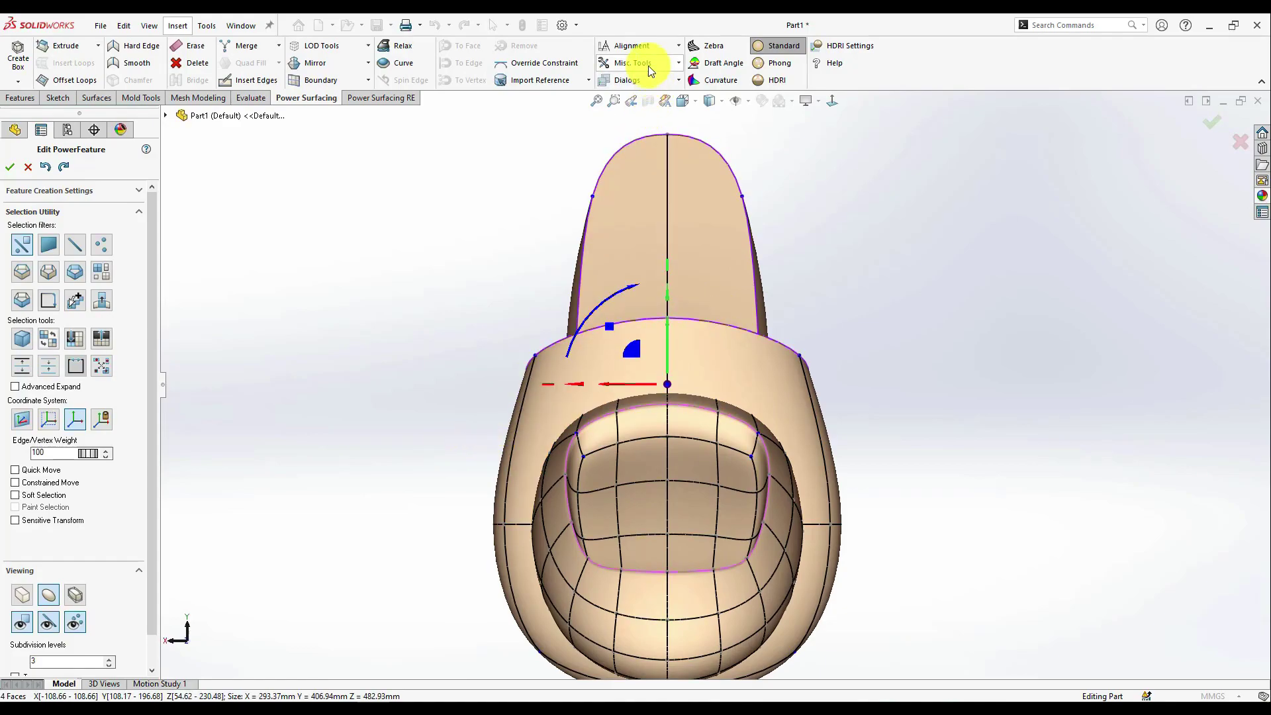
pyautogui.click(632, 46)
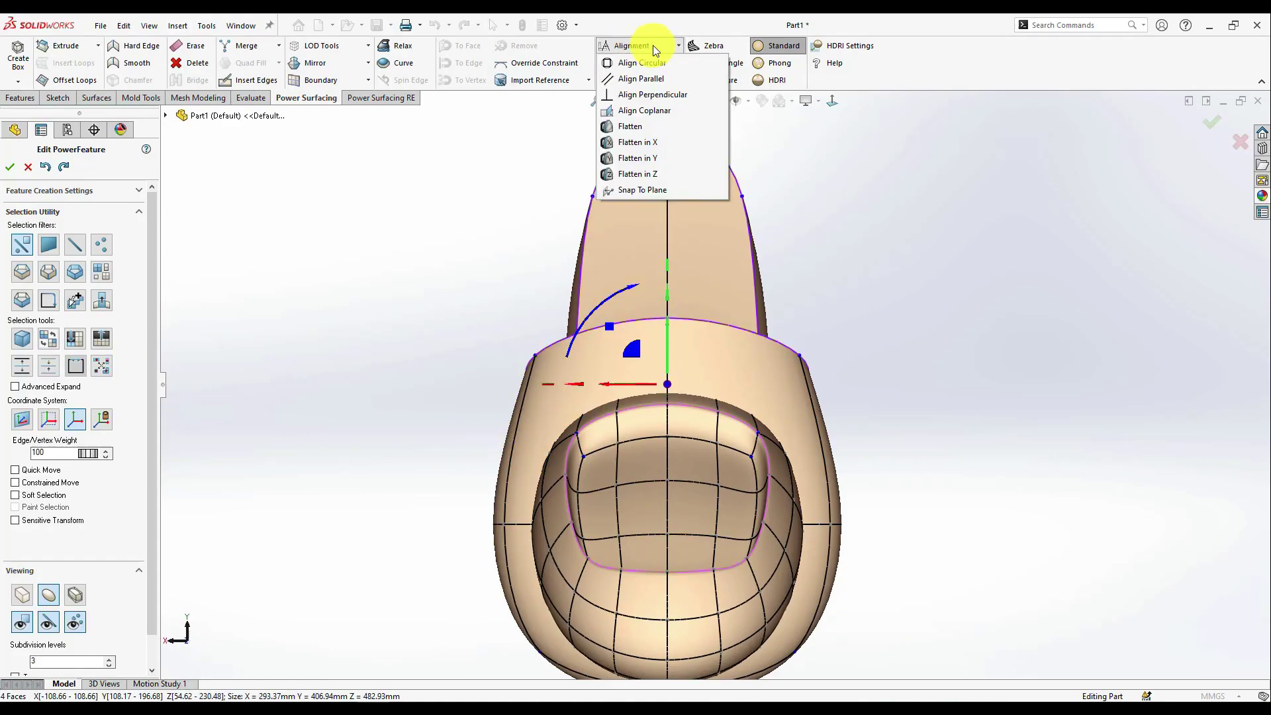
pyautogui.click(642, 143)
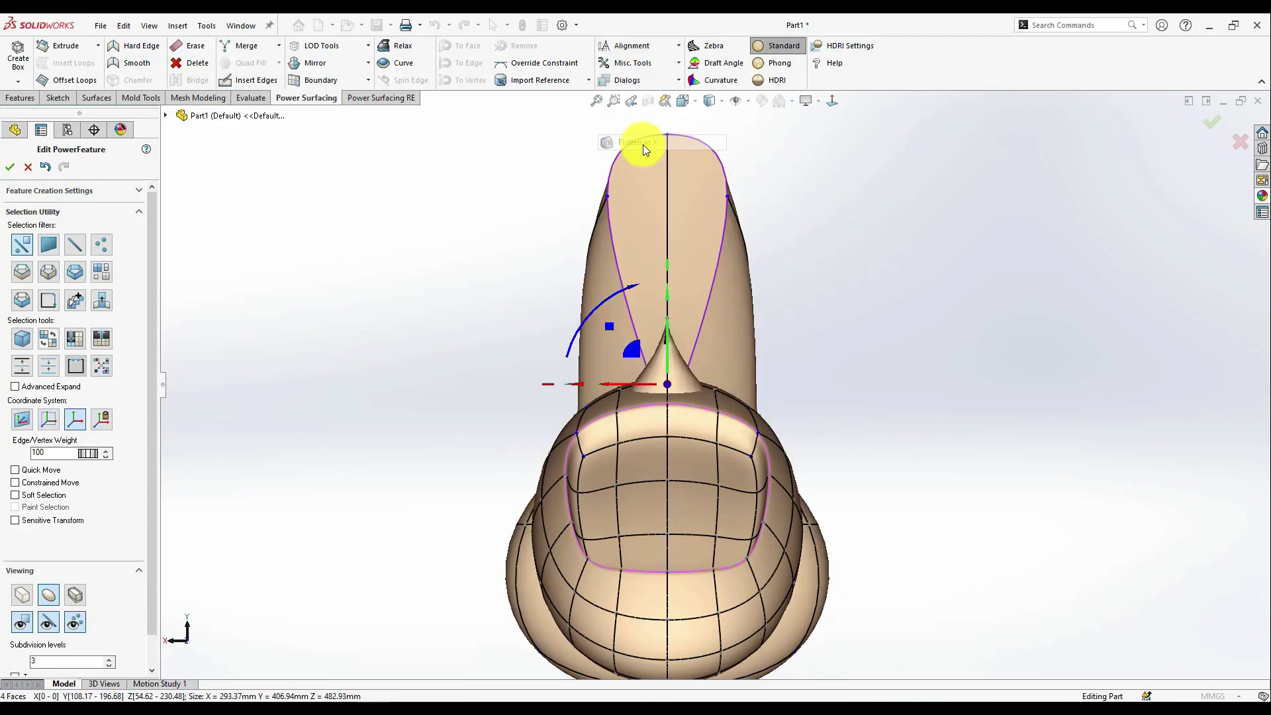
# Flatten the four top faces of the large lobe in Y so they lie in one horizontal plane.
pyautogui.click(652, 51)
pyautogui.click(664, 174)
pyautogui.click(398, 296)
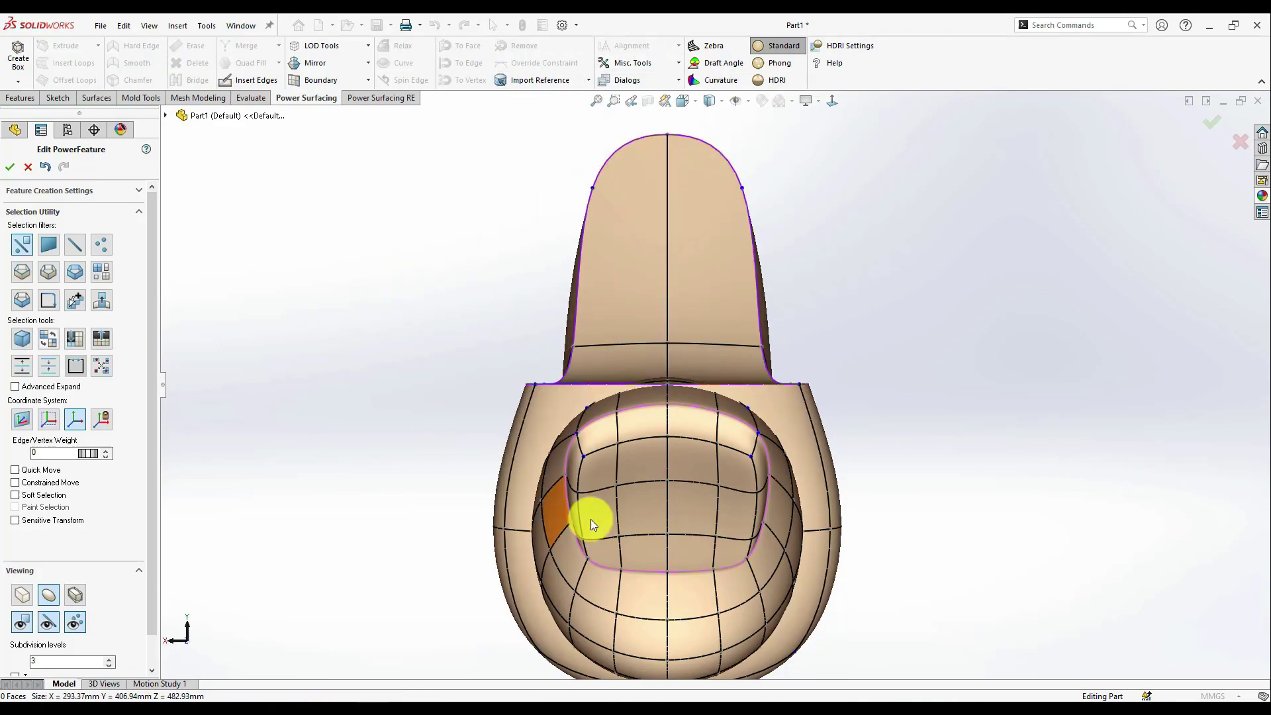
pyautogui.scroll(-1, 583, 536)
pyautogui.scroll(-1, 722, 356)
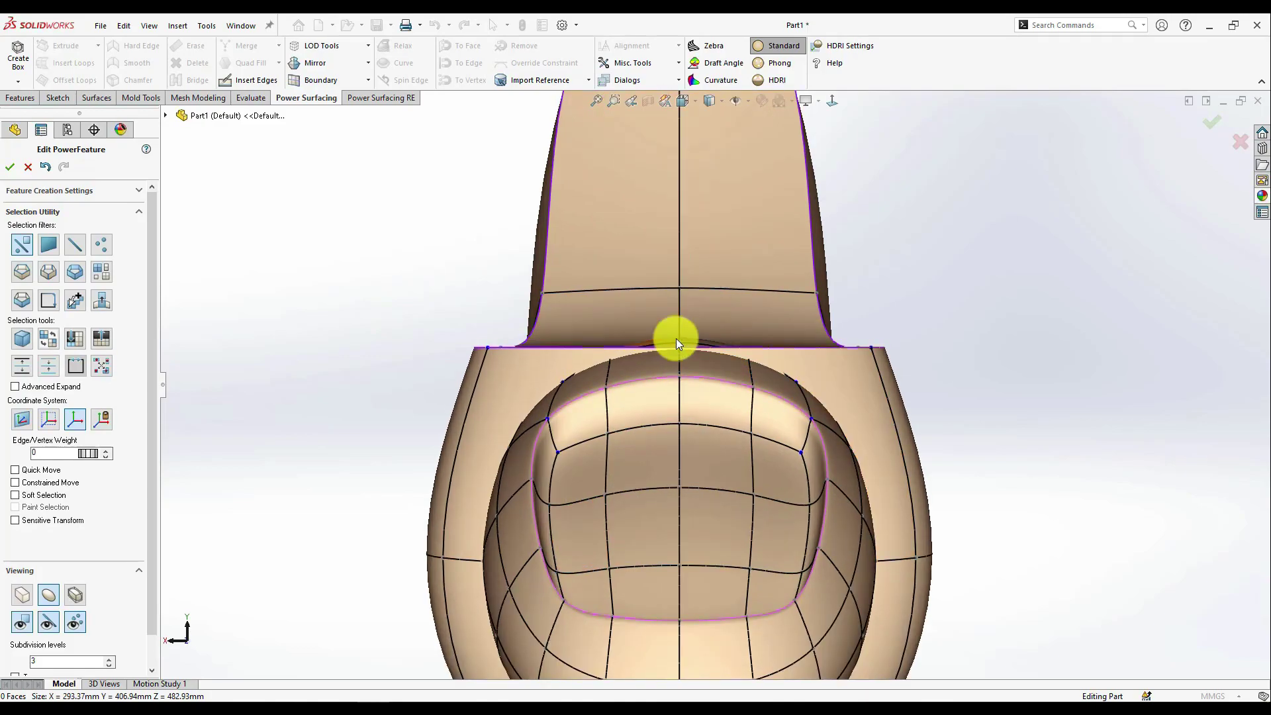
pyautogui.hotkey('ctrl', 'z')
pyautogui.moveTo(727, 323); pyautogui.dragTo(728, 370, button='middle')
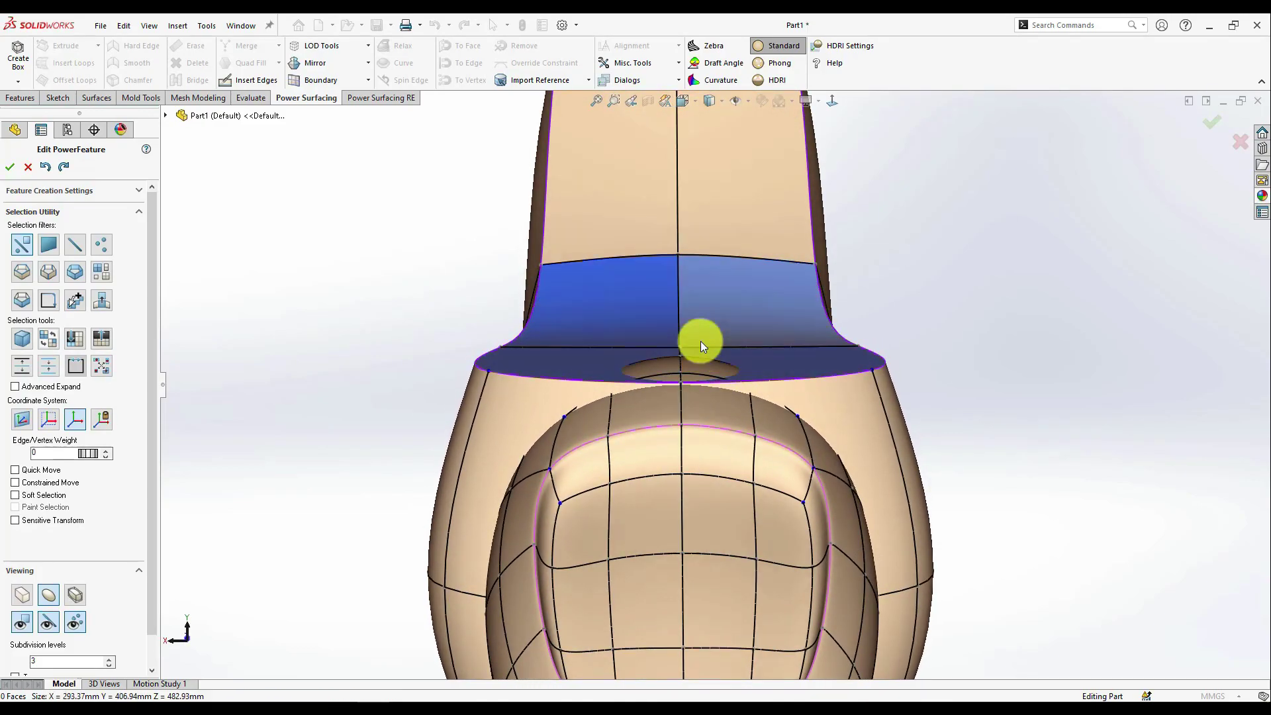
pyautogui.moveTo(676, 308); pyautogui.dragTo(691, 252)
pyautogui.moveTo(691, 252); pyautogui.dragTo(821, 209, button='middle')
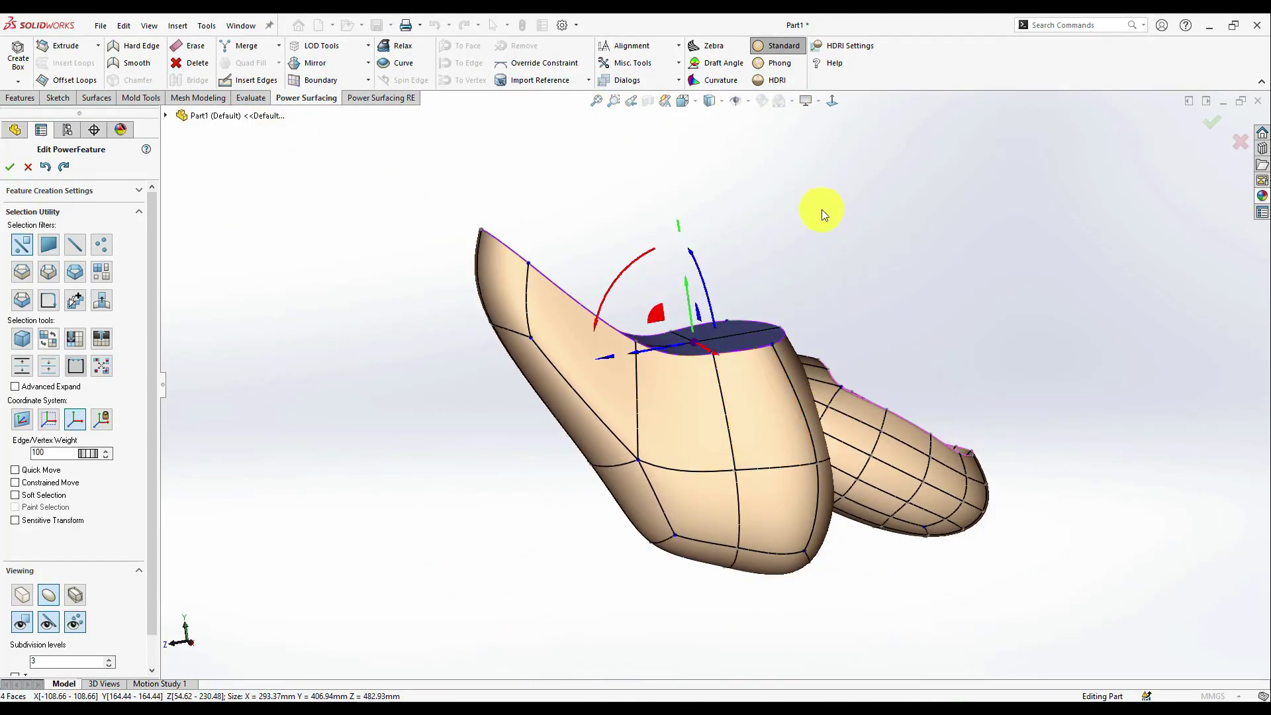
# Try subdividing the large lobe with the general Subdivide tool after selecting the whole lobe.
pyautogui.click(833, 101)
pyautogui.scroll(-3, 867, 464)
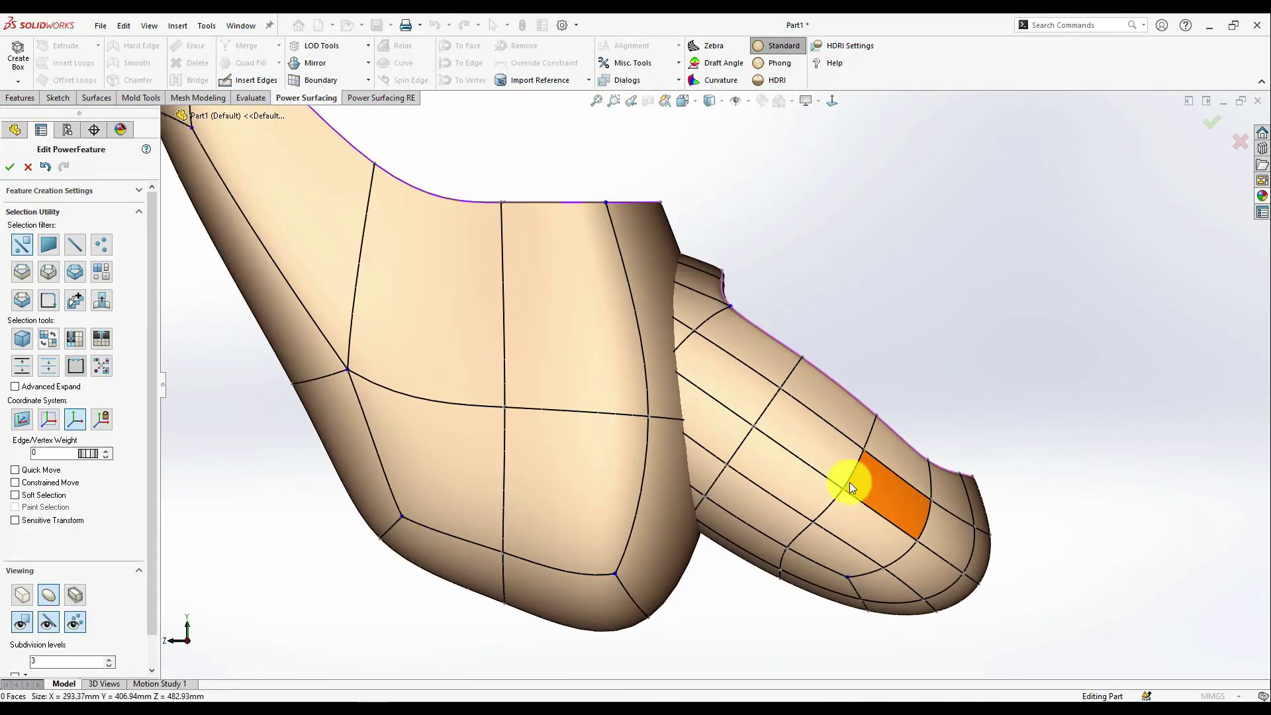
pyautogui.scroll(2, 656, 450)
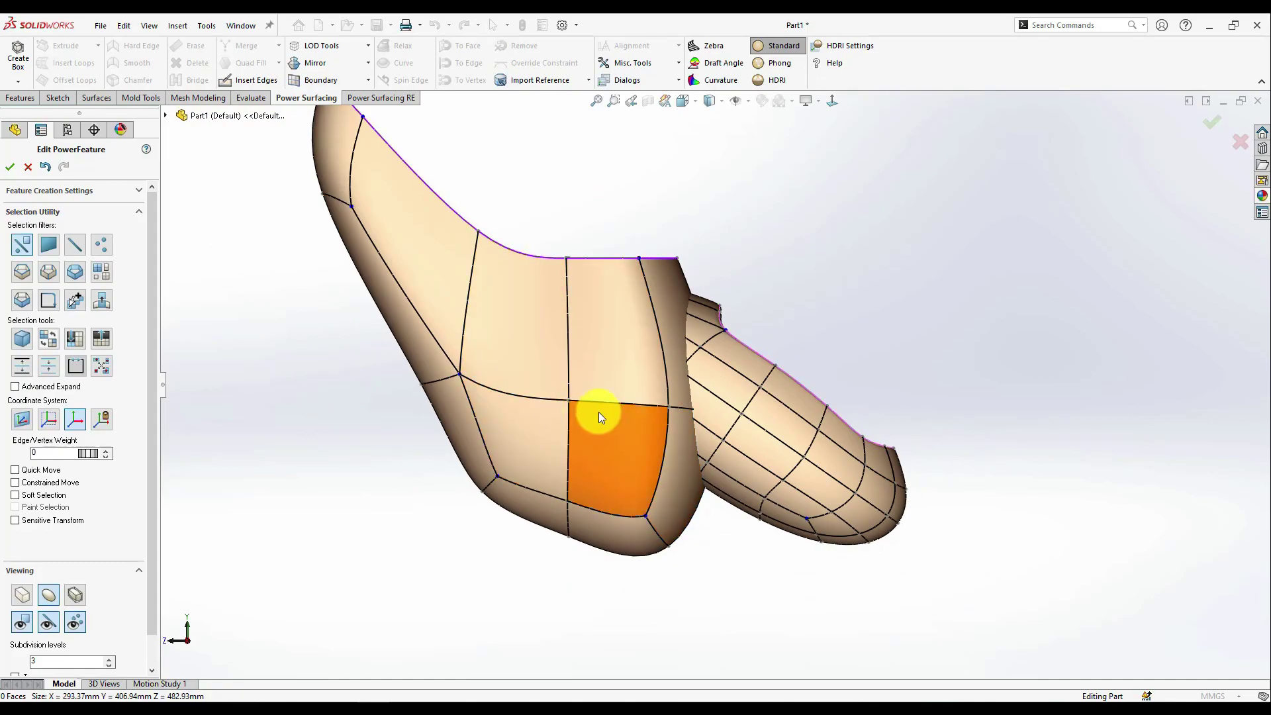
pyautogui.click(101, 272)
pyautogui.click(591, 393)
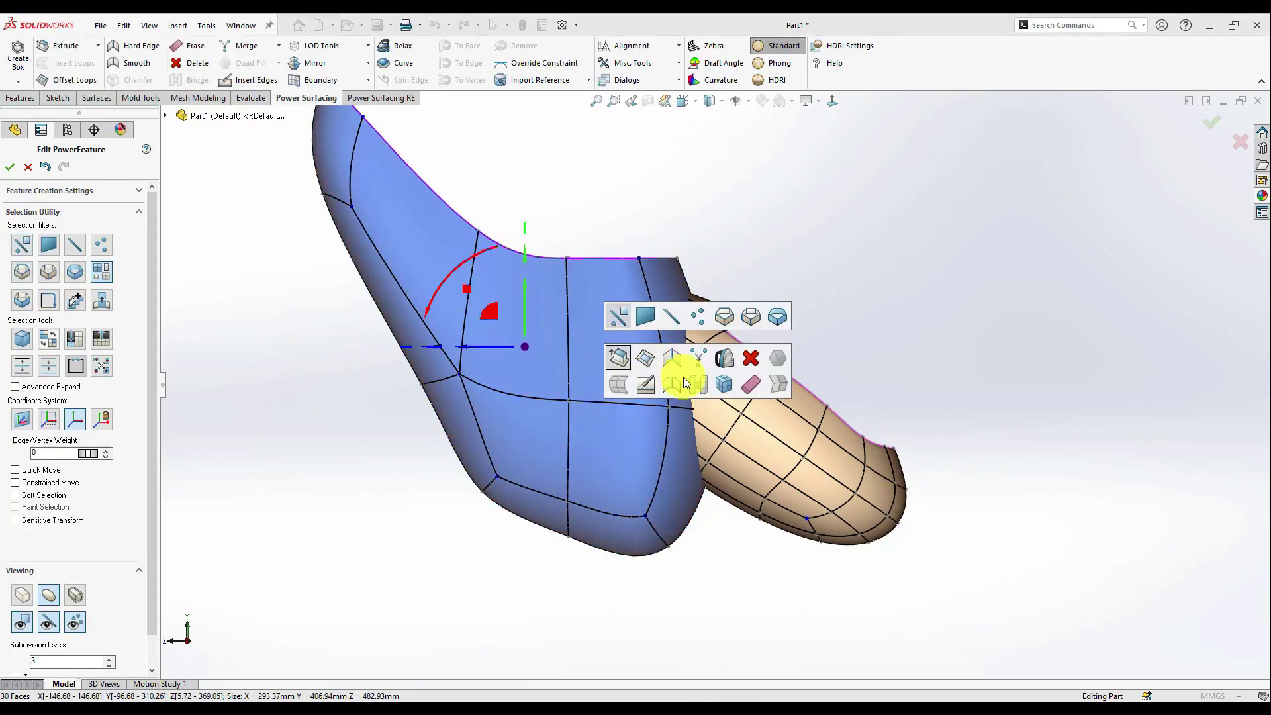
pyautogui.click(723, 384)
pyautogui.rightClick(539, 467)
pyautogui.click(352, 436)
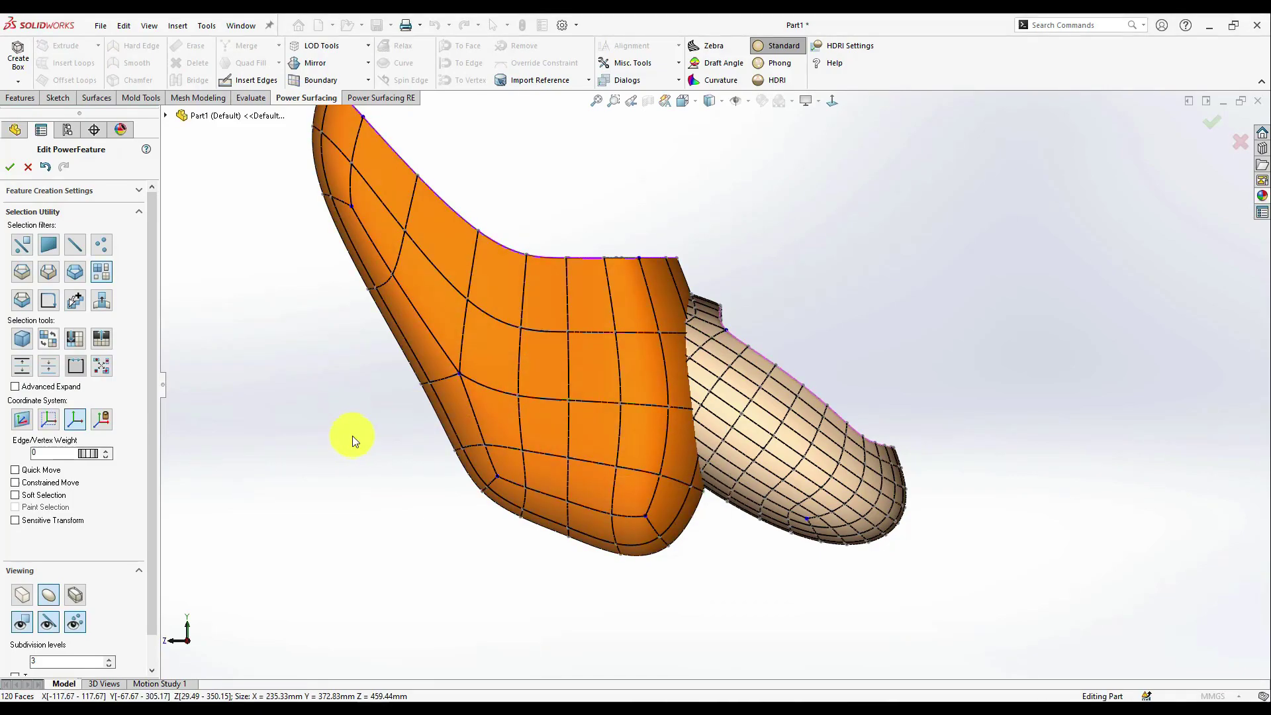
# Subdivide only the selected faces of the large lobe with Subdivide Selected.
pyautogui.click(627, 61)
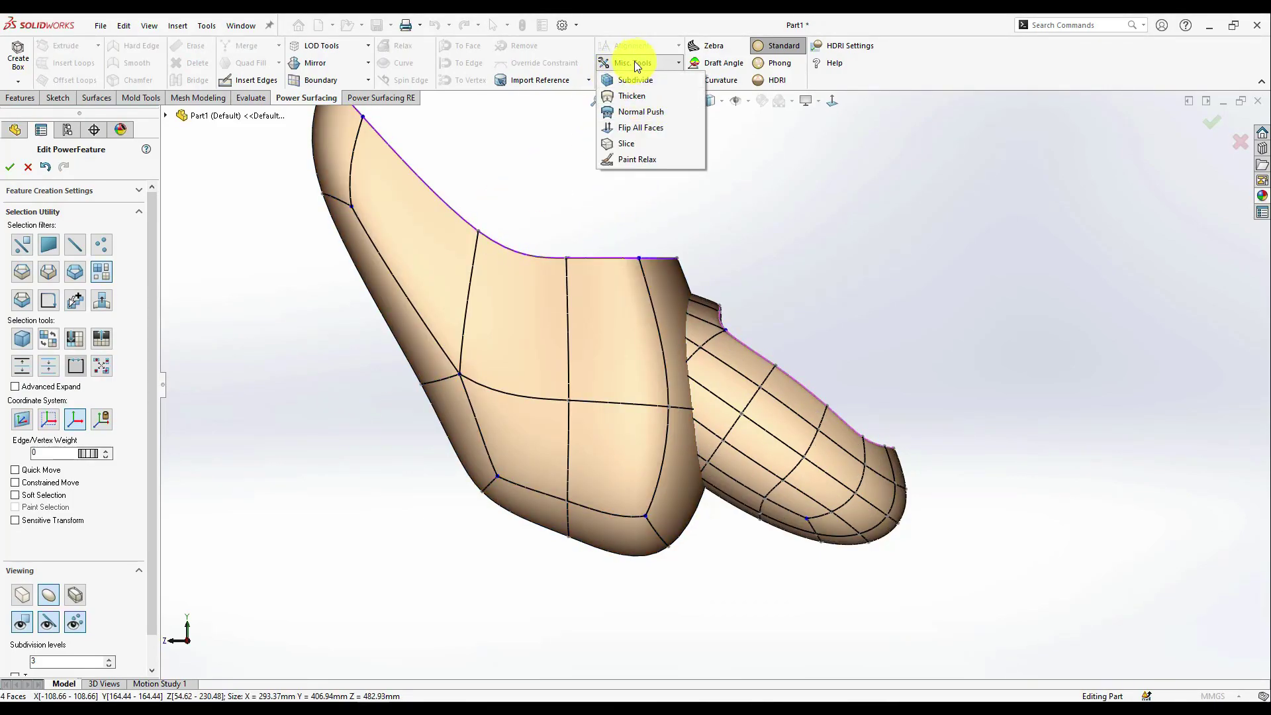
pyautogui.click(463, 275)
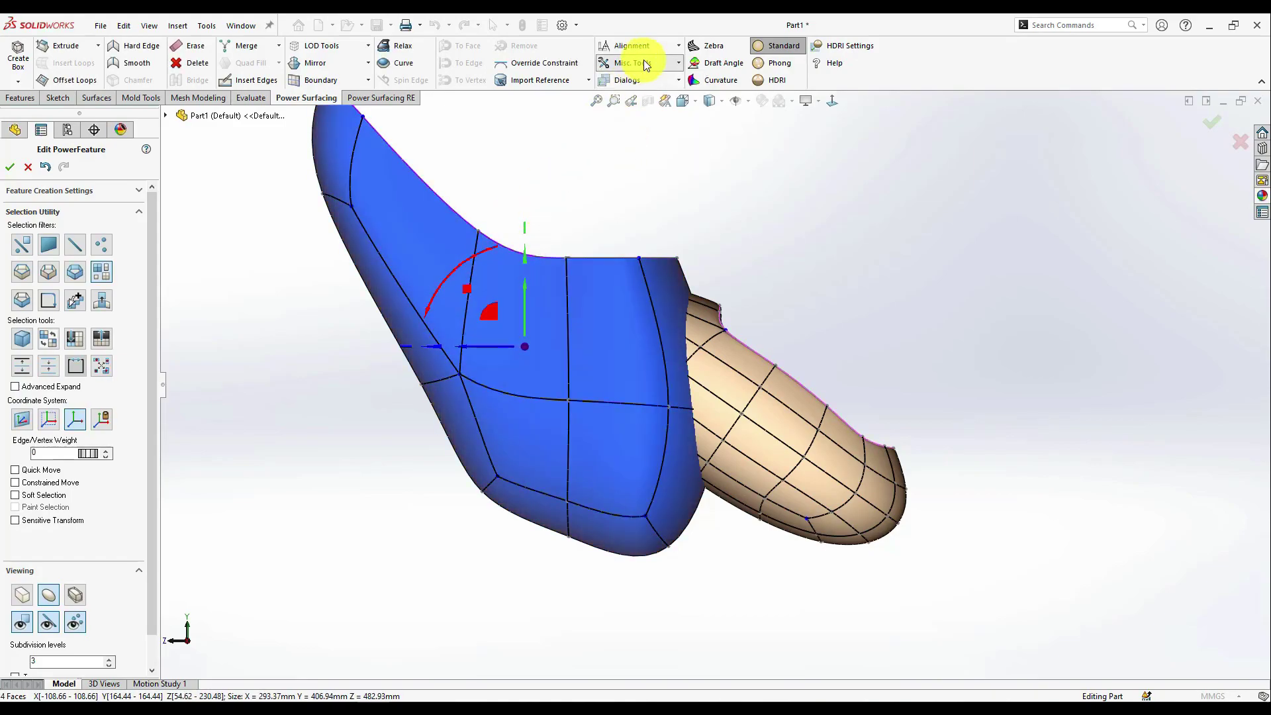
pyautogui.click(647, 60)
pyautogui.click(644, 96)
# Switch the selection filter back to all elements and select a two-by-two block of faces on the large lobe's side.
pyautogui.rightClick(599, 255)
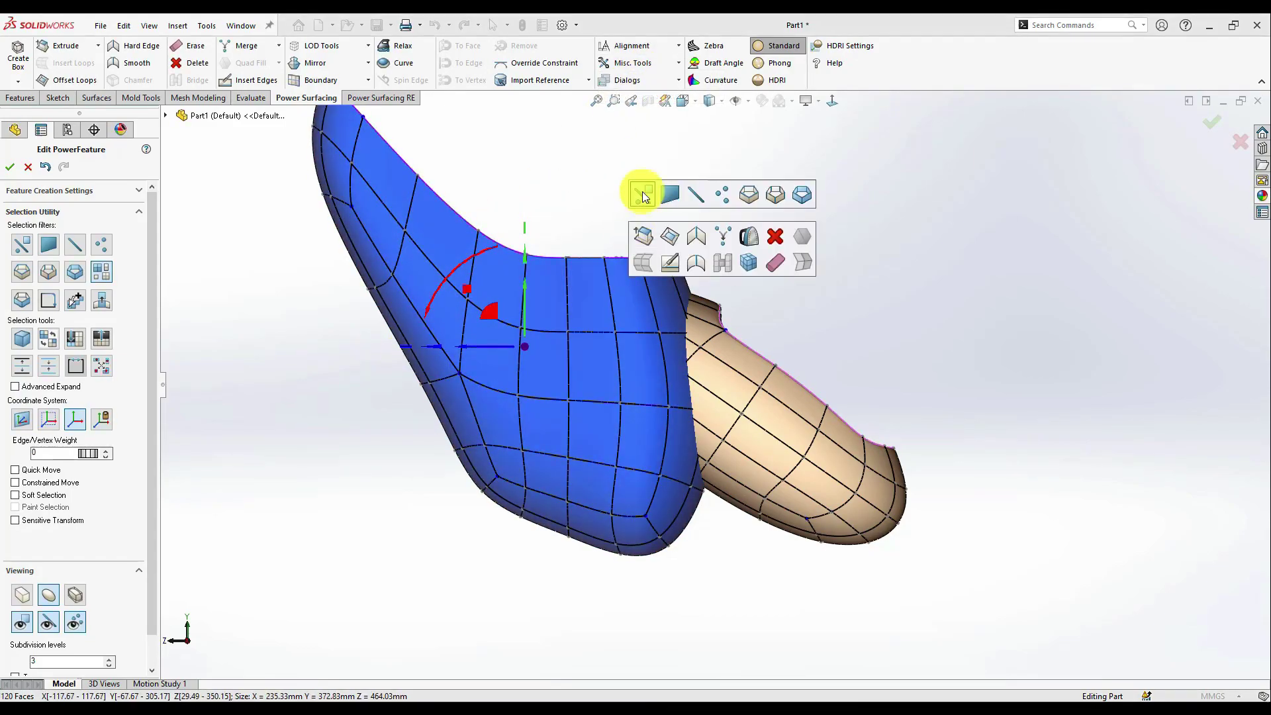
pyautogui.click(642, 192)
pyautogui.click(582, 363)
pyautogui.keyDown('ctrl'); pyautogui.click(550, 420); pyautogui.keyUp('ctrl')
pyautogui.keyDown('ctrl'); pyautogui.click(587, 427); pyautogui.keyUp('ctrl')
pyautogui.keyDown('ctrl'); pyautogui.click(555, 376); pyautogui.keyUp('ctrl')
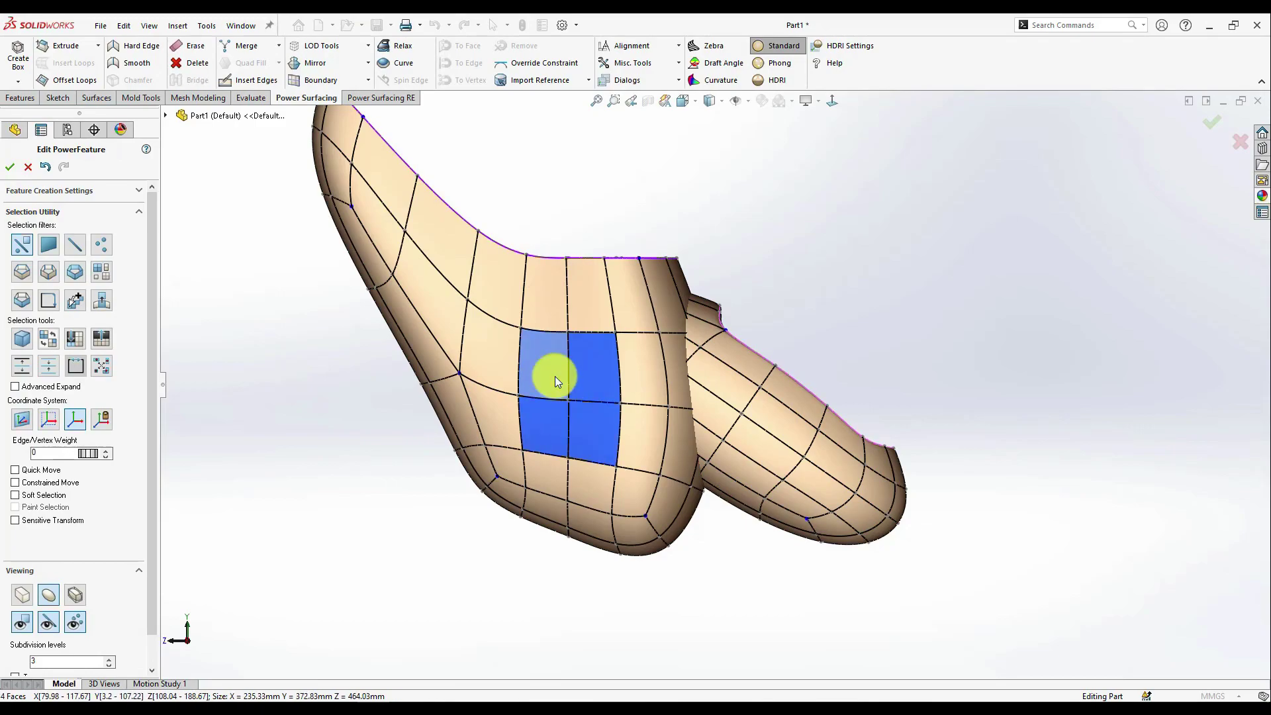
pyautogui.scroll(-4, 508, 376)
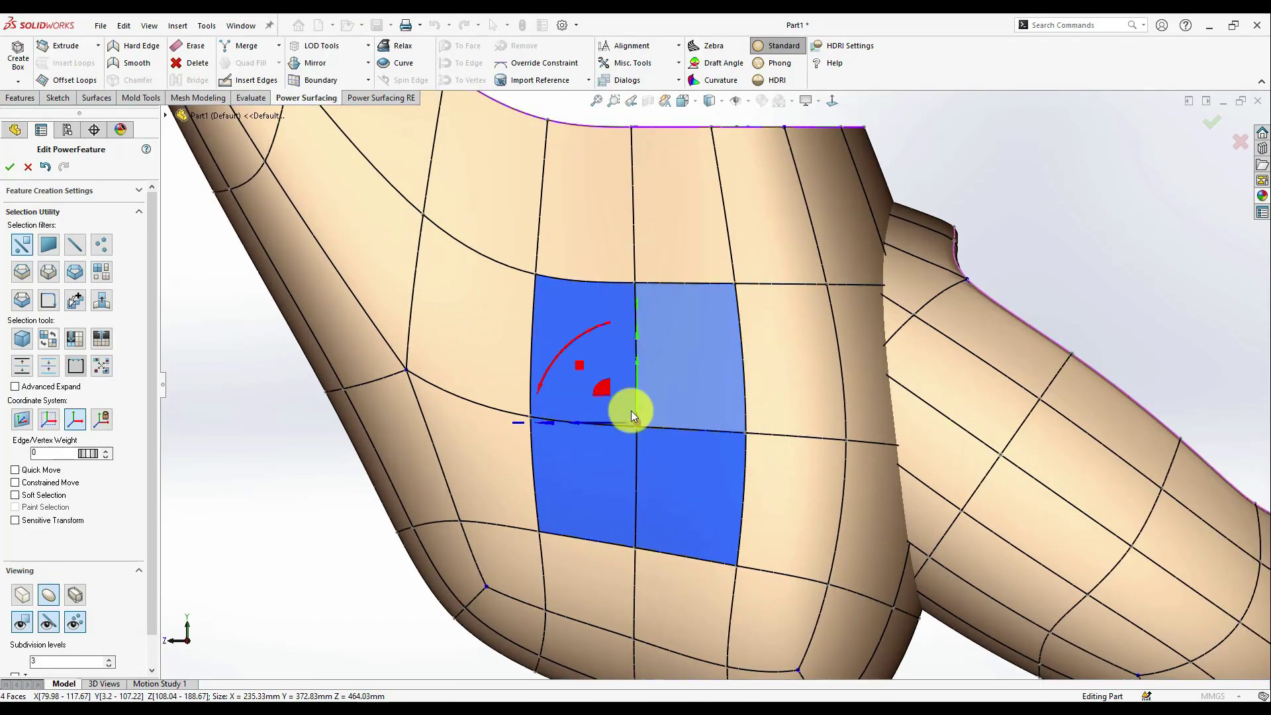
# Display the faceted control mesh and apply Align Circular to the four selected side faces.
pyautogui.click(640, 51)
pyautogui.click(20, 595)
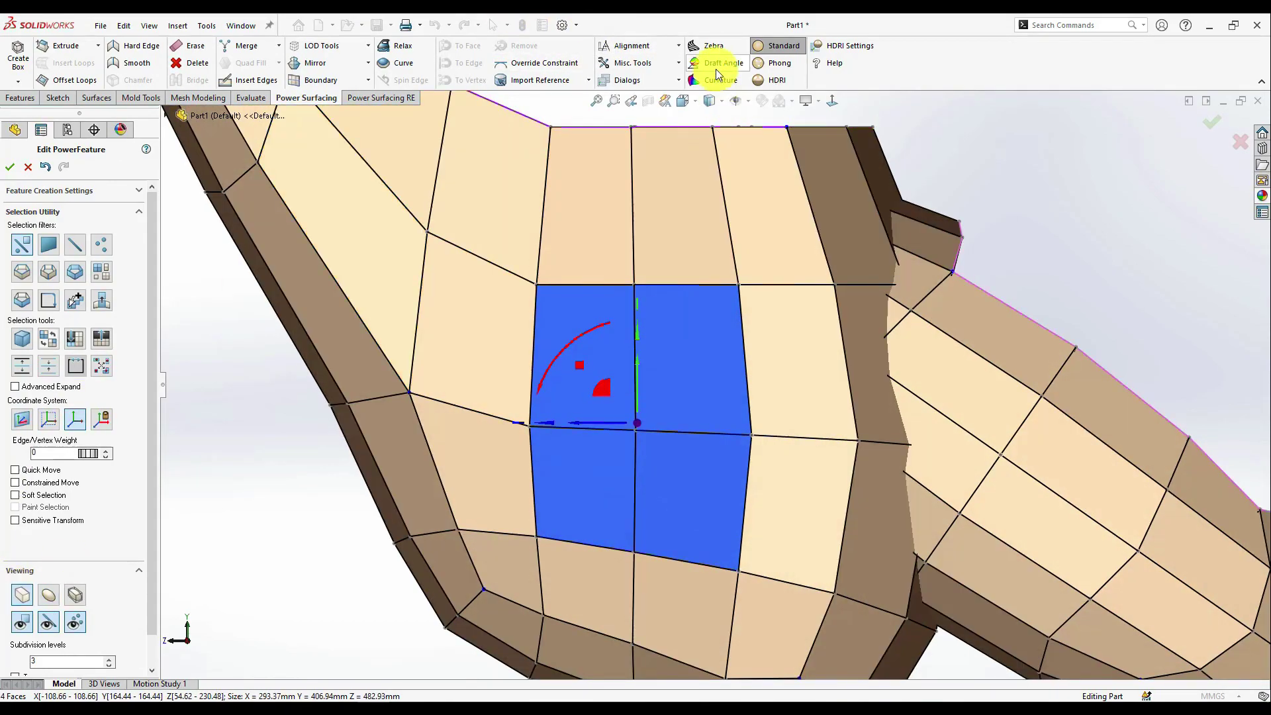
pyautogui.click(639, 46)
pyautogui.click(633, 64)
# Set the edge weight around the circular patch on the large lobe's side to 56.
pyautogui.moveTo(588, 320); pyautogui.dragTo(690, 332, button='middle')
pyautogui.scroll(-2, 705, 465)
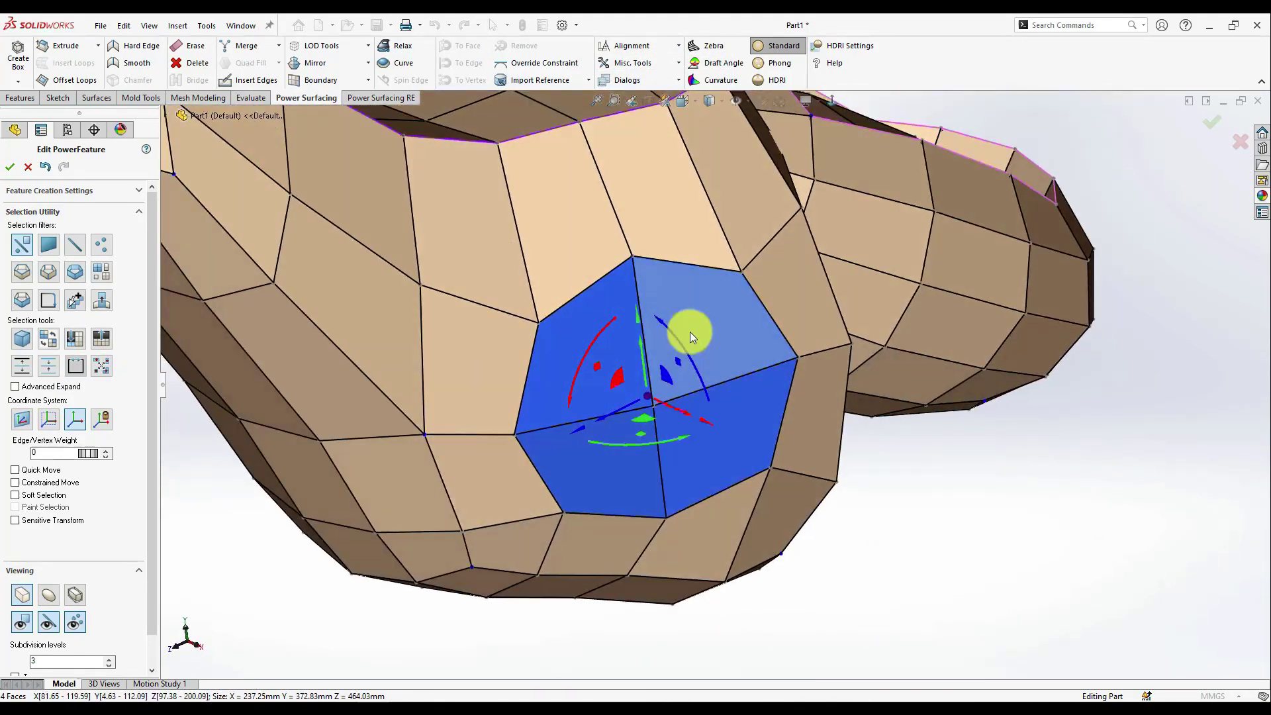
pyautogui.click(107, 450)
pyautogui.moveTo(551, 486); pyautogui.dragTo(556, 520, button='middle')
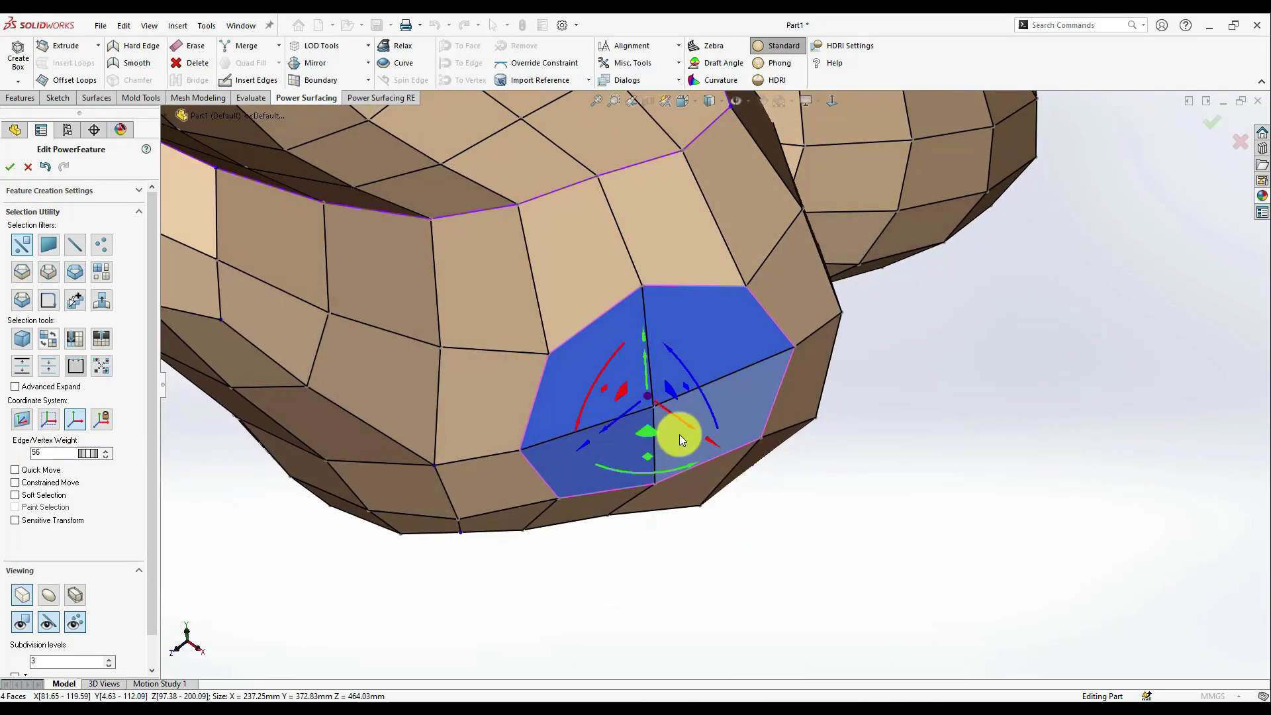
# Inset the four circular patch faces on the large lobe's side and set the edge weight to 68.
pyautogui.keyDown('alt'); pyautogui.moveTo(680, 433); pyautogui.dragTo(650, 453); pyautogui.keyUp('alt')
pyautogui.moveTo(88, 455); pyautogui.dragTo(116, 455)
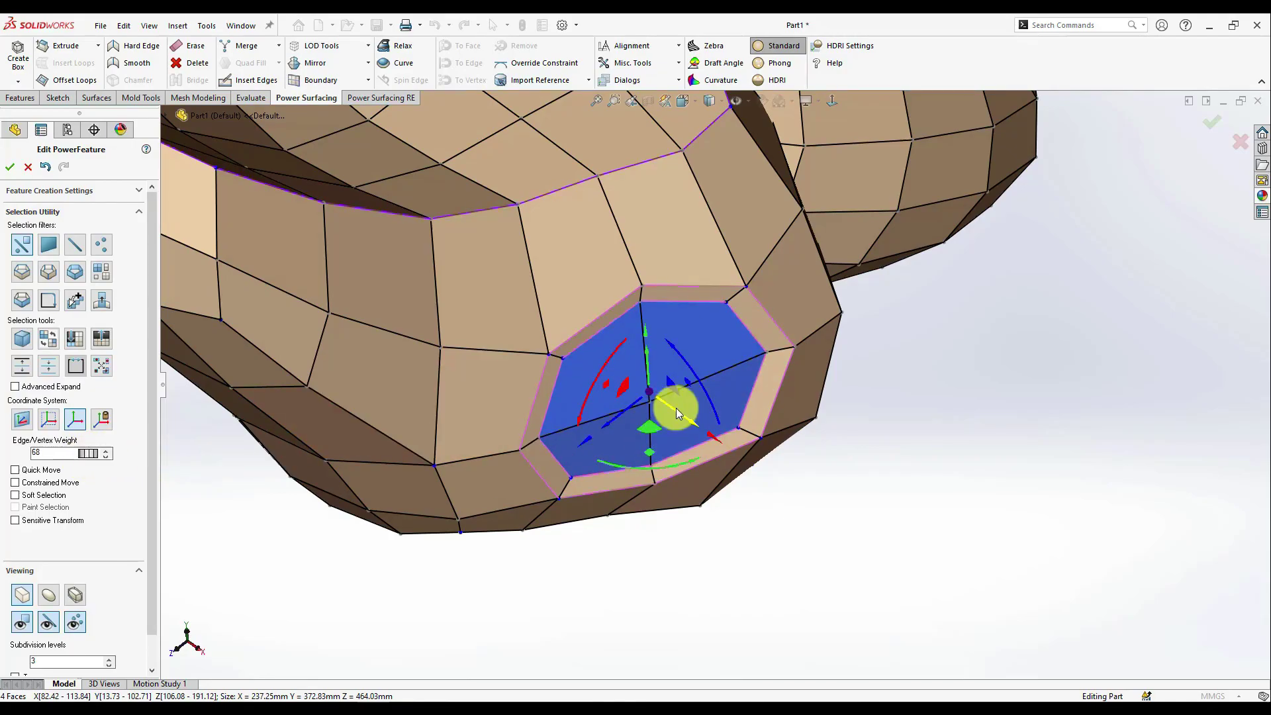
# Extrude the inset patch faces deeper into the large lobe to form a round pocket and finish editing the feature.
pyautogui.moveTo(677, 427); pyautogui.dragTo(693, 367, button='middle')
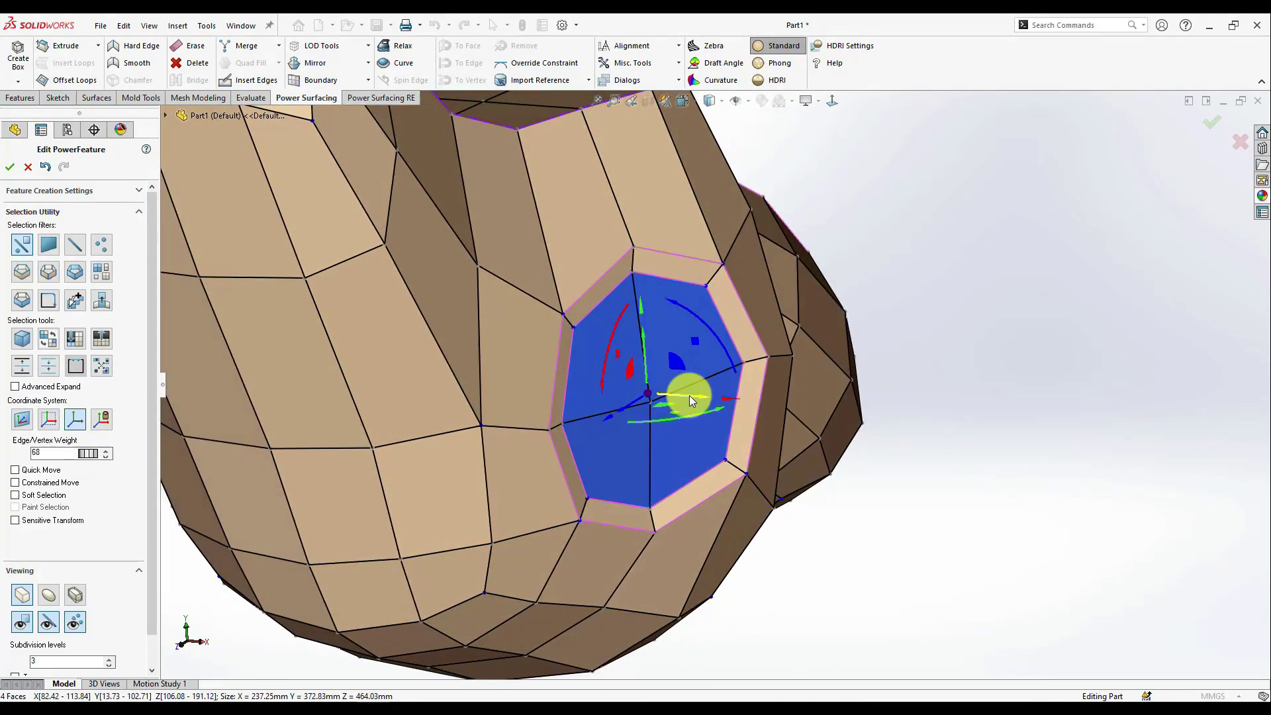
pyautogui.moveTo(689, 399); pyautogui.dragTo(582, 465)
pyautogui.moveTo(582, 465); pyautogui.dragTo(469, 470, button='middle')
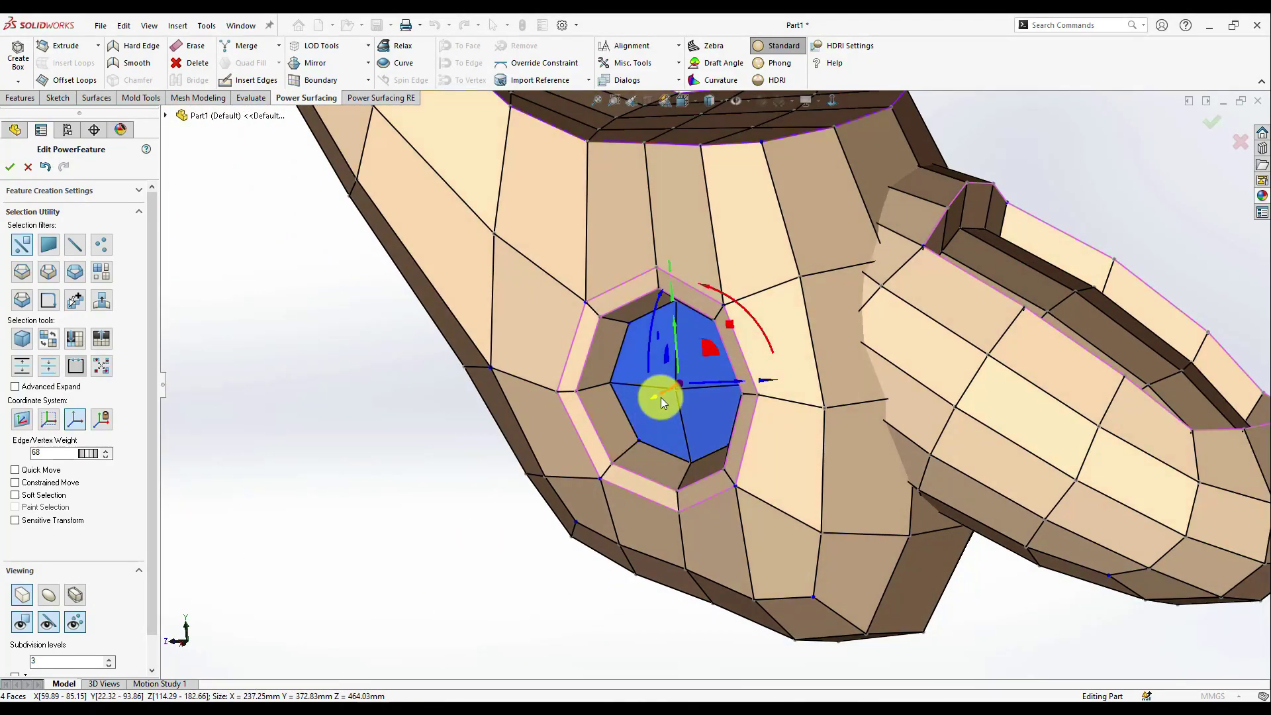
pyautogui.click(252, 470)
pyautogui.moveTo(255, 467); pyautogui.dragTo(863, 292, button='middle')
pyautogui.scroll(3, 622, 402)
pyautogui.scroll(1, 867, 290)
pyautogui.click(1215, 131)
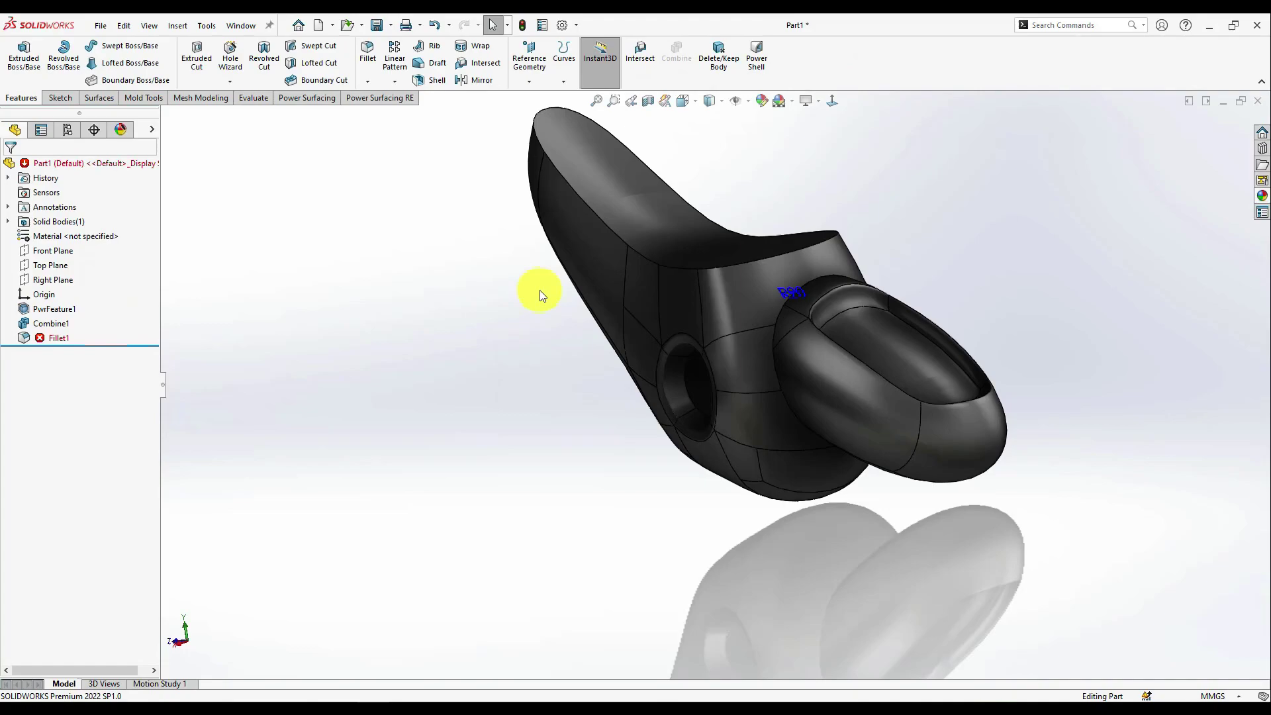
# Repair Fillet1 by clearing its missing edge and selecting the seam edge between the two lobes, keeping the 20 mm radius.
pyautogui.scroll(-4, 916, 317)
pyautogui.rightClick(41, 342)
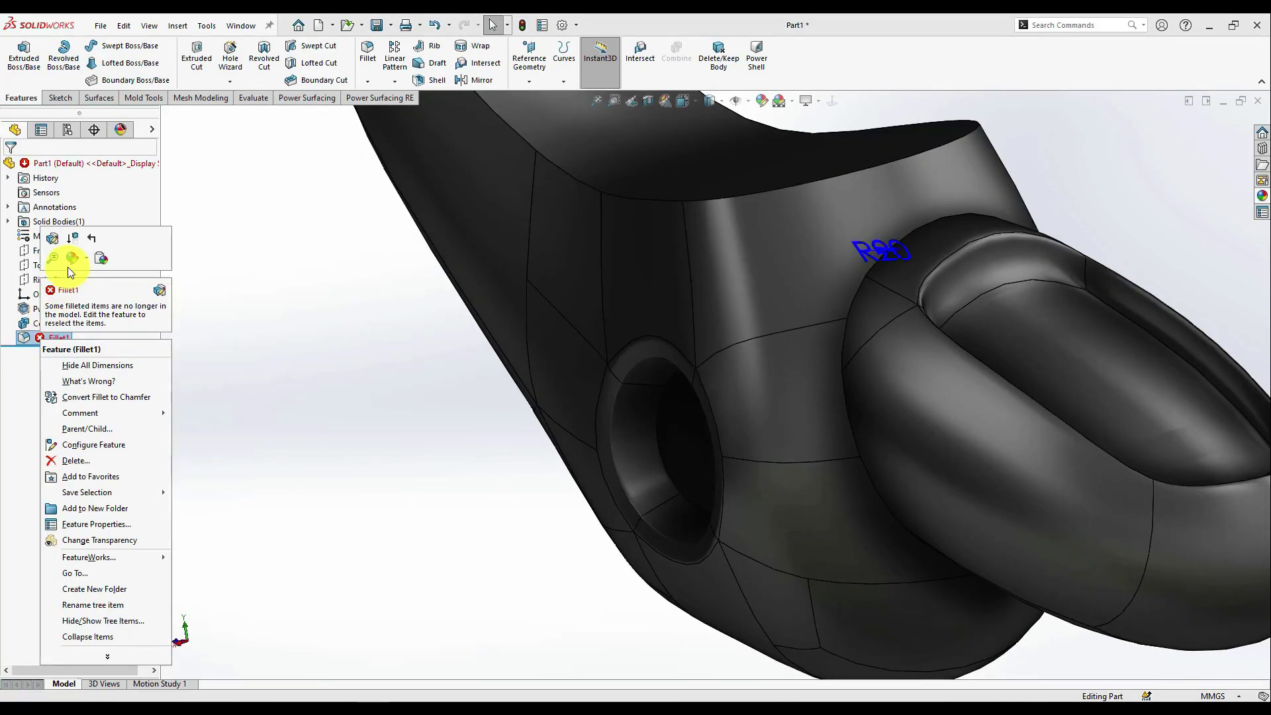
pyautogui.click(88, 245)
pyautogui.scroll(2, 1046, 328)
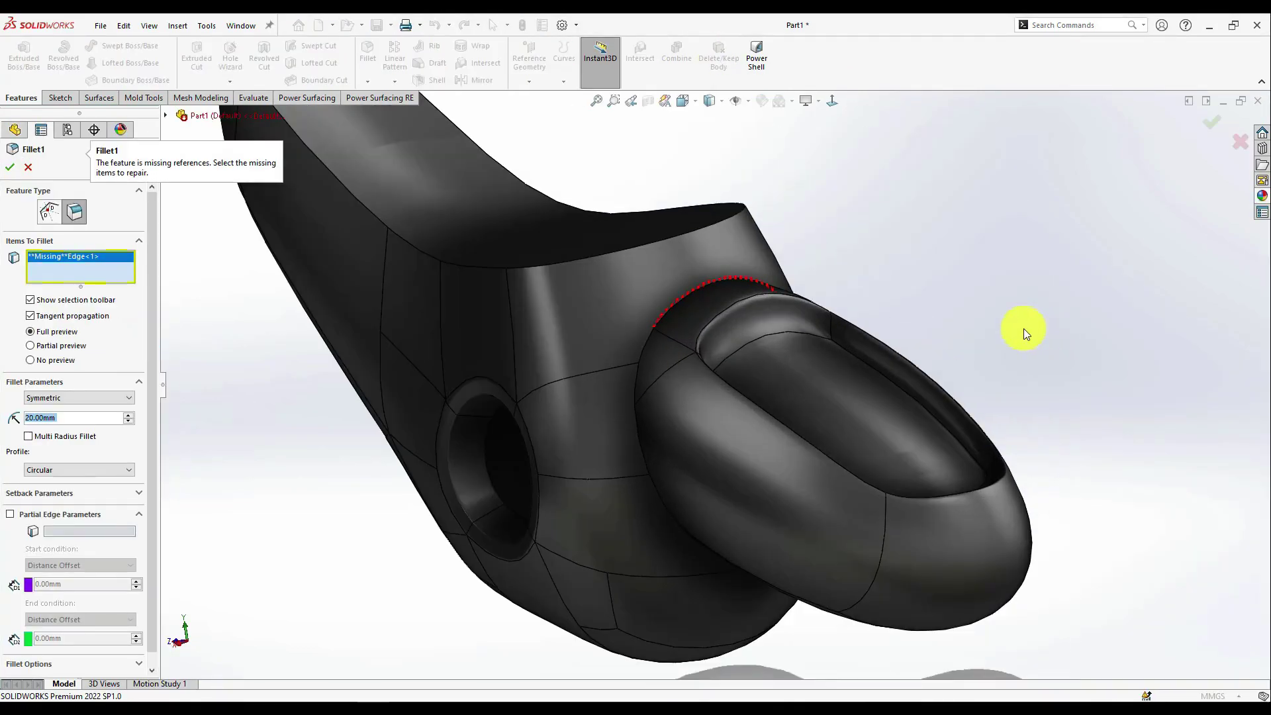
pyautogui.rightClick(64, 264)
pyautogui.click(84, 284)
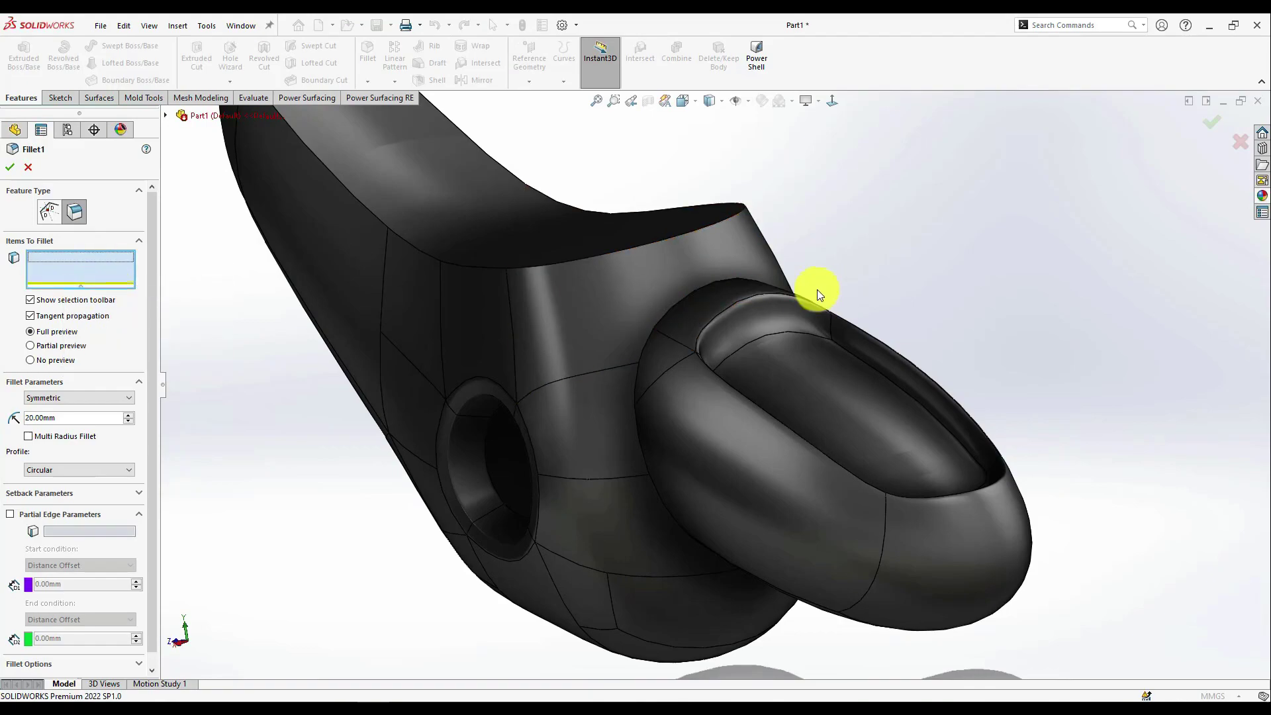
pyautogui.click(662, 322)
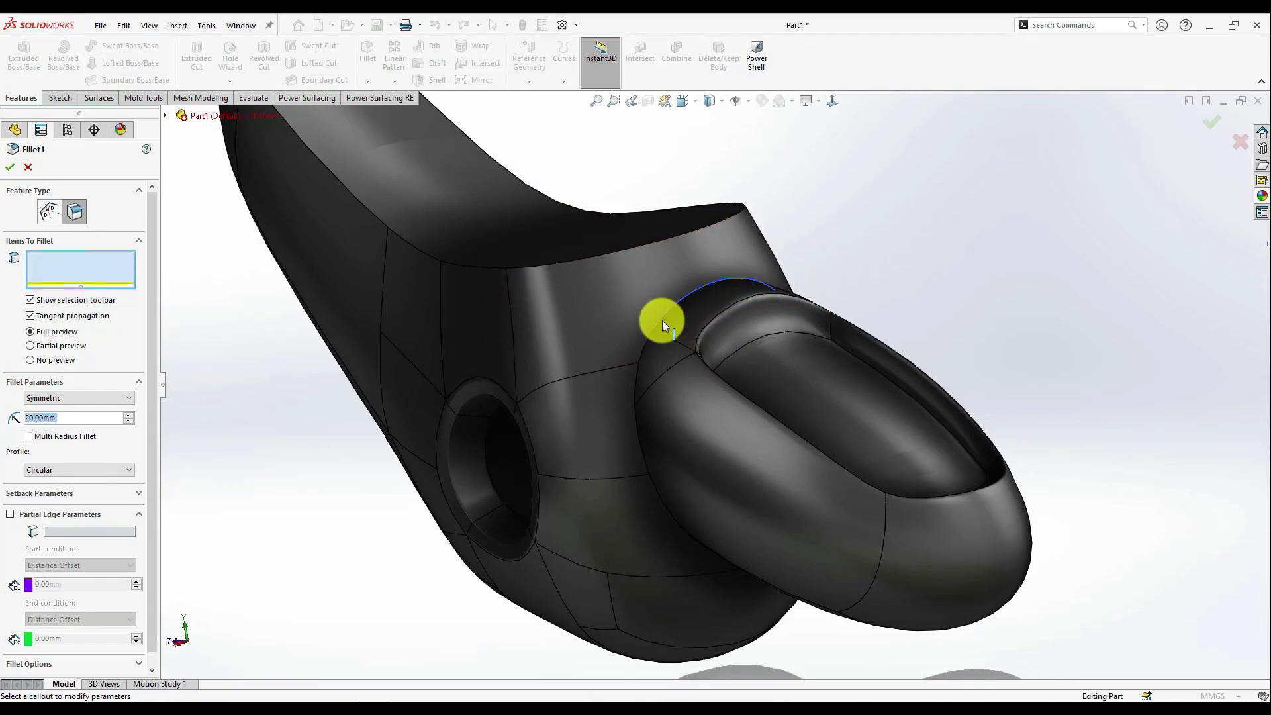
pyautogui.moveTo(650, 352)
pyautogui.mouseDown(button='middle')
pyautogui.moveTo(684, 372)
pyautogui.moveTo(662, 364)
pyautogui.mouseUp(button='middle')
pyautogui.scroll(1, 547, 319)
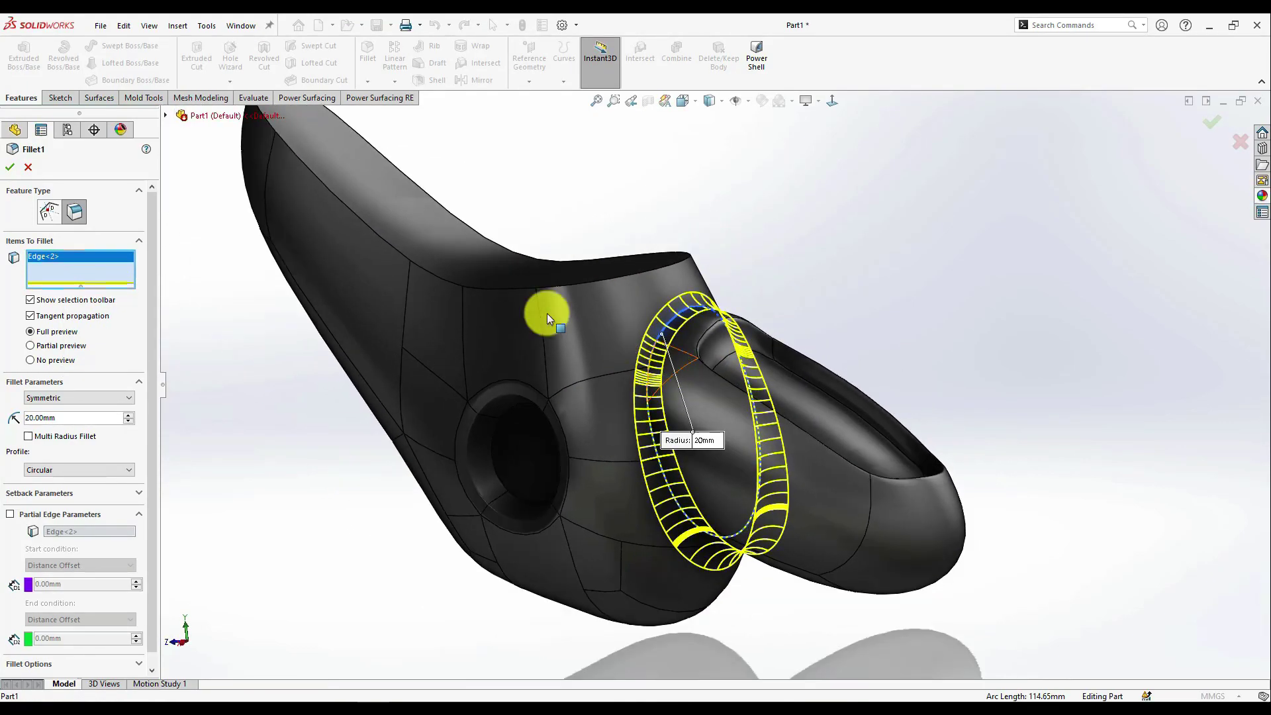
pyautogui.click(11, 169)
pyautogui.moveTo(892, 310); pyautogui.dragTo(692, 280, button='middle')
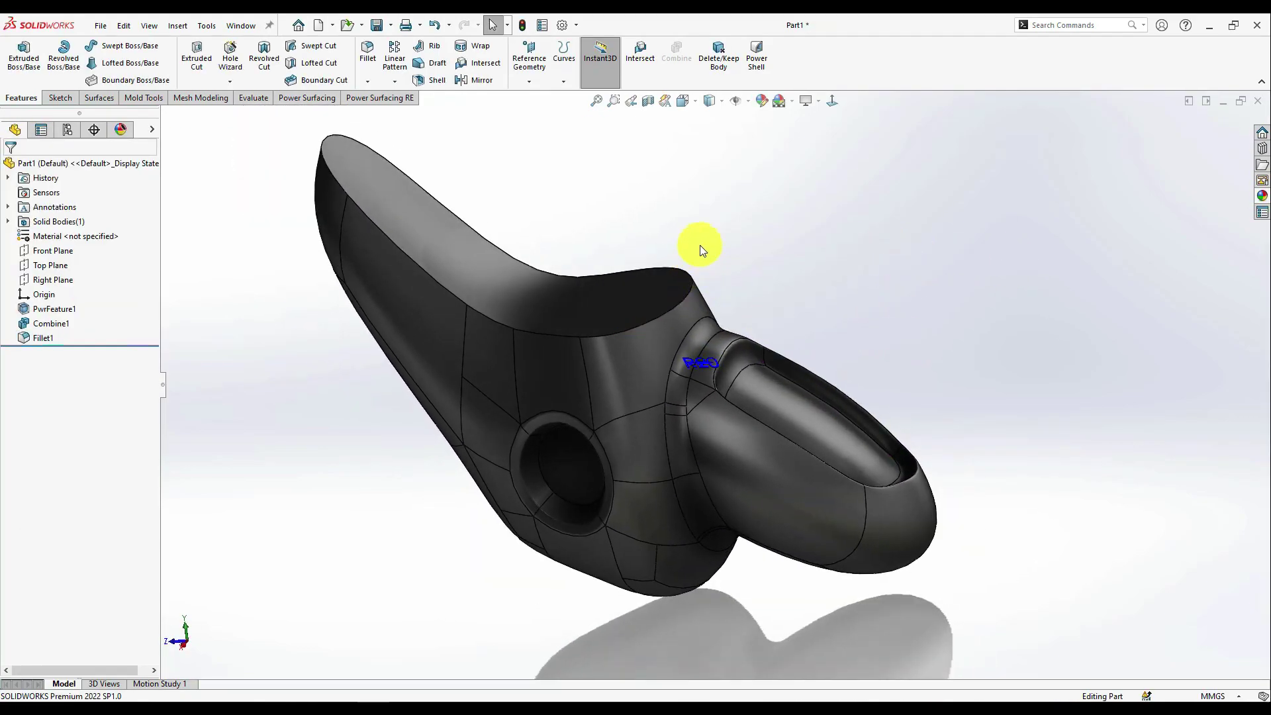
# Raise the document's image quality: shaded resolution to the highest setting and wireframe resolution to just below the red zone.
pyautogui.moveTo(621, 295)
pyautogui.mouseDown(button='middle')
pyautogui.moveTo(621, 319)
pyautogui.moveTo(620, 287)
pyautogui.mouseUp(button='middle')
pyautogui.click(562, 27)
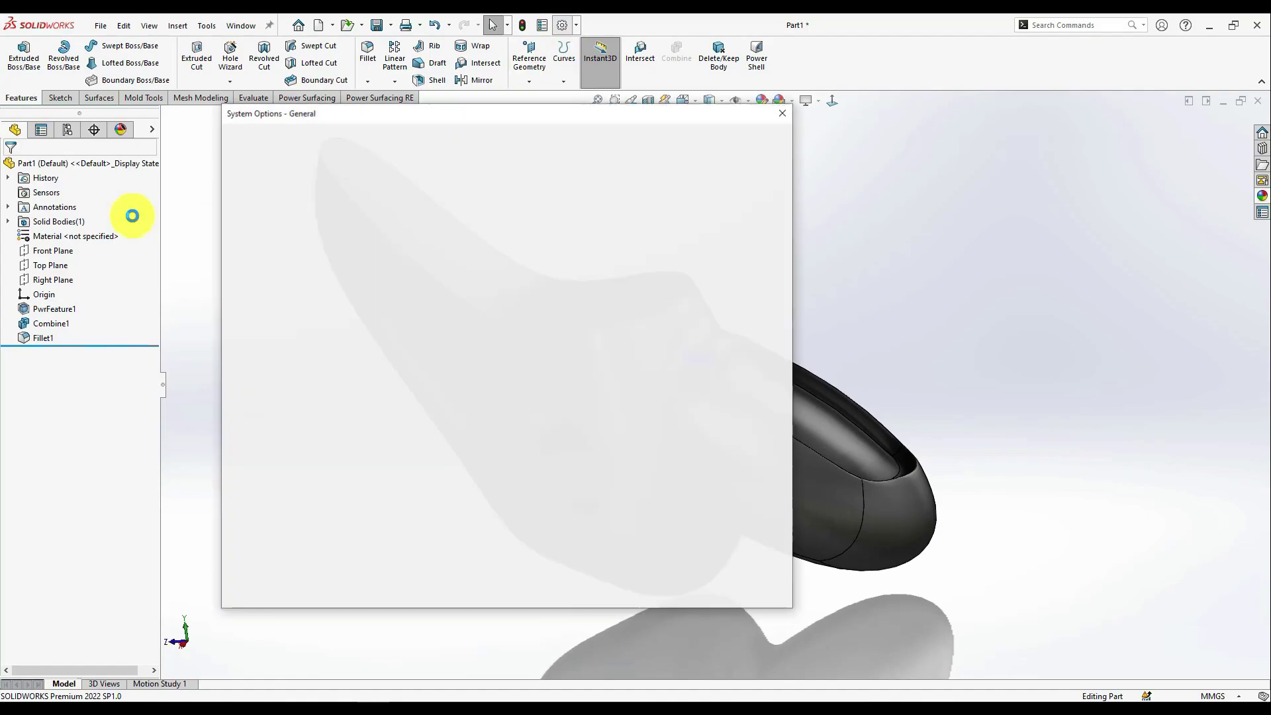
pyautogui.click(259, 287)
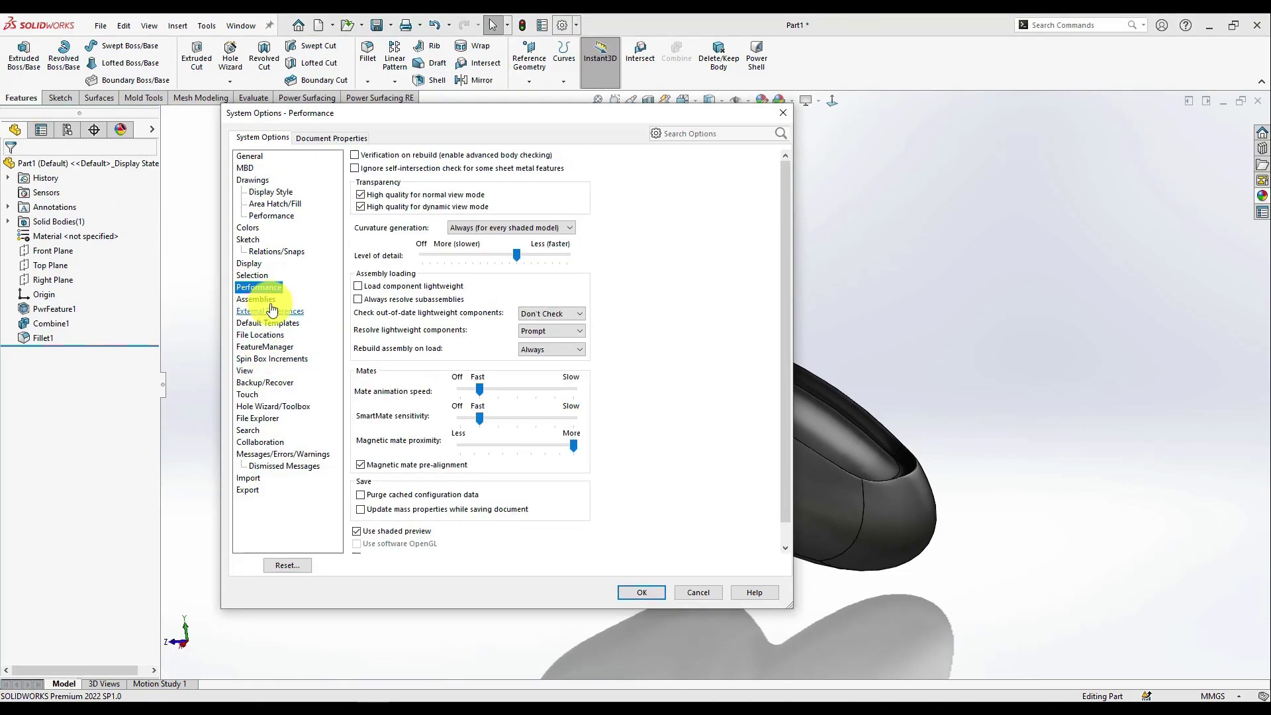
pyautogui.scroll(-2, 560, 510)
pyautogui.click(554, 545)
pyautogui.click(597, 177)
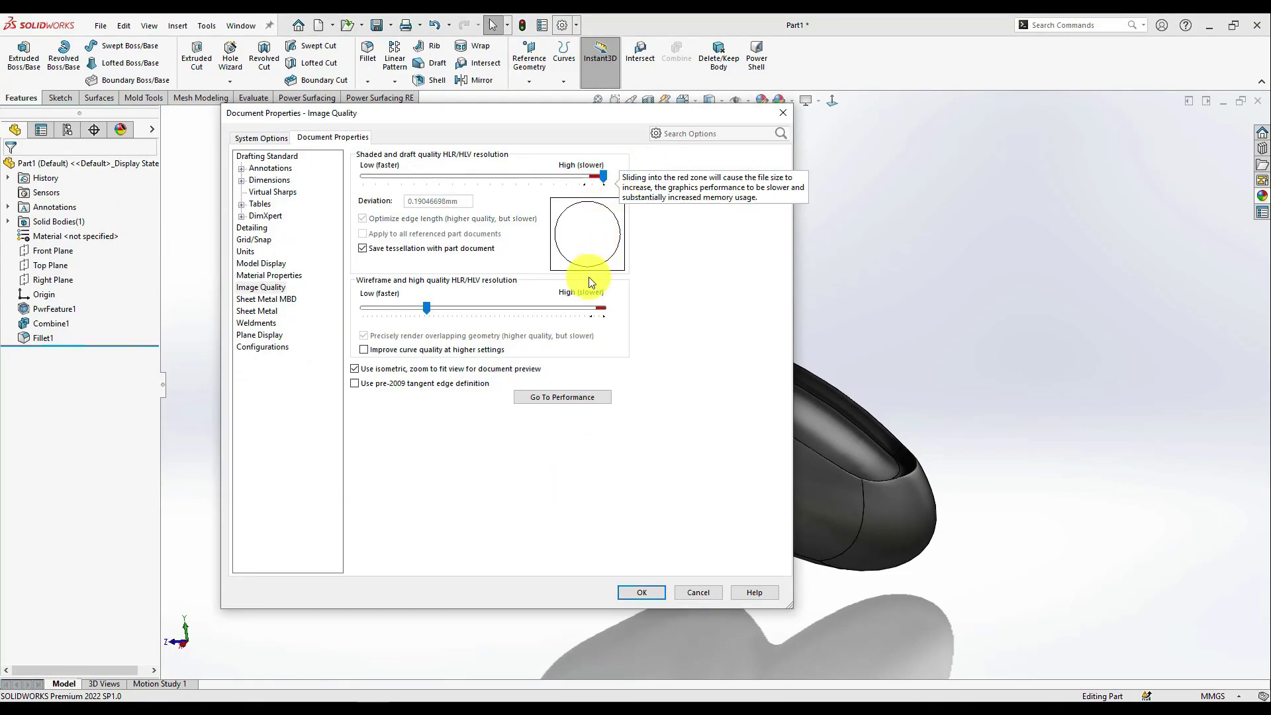
pyautogui.click(592, 308)
pyautogui.click(585, 310)
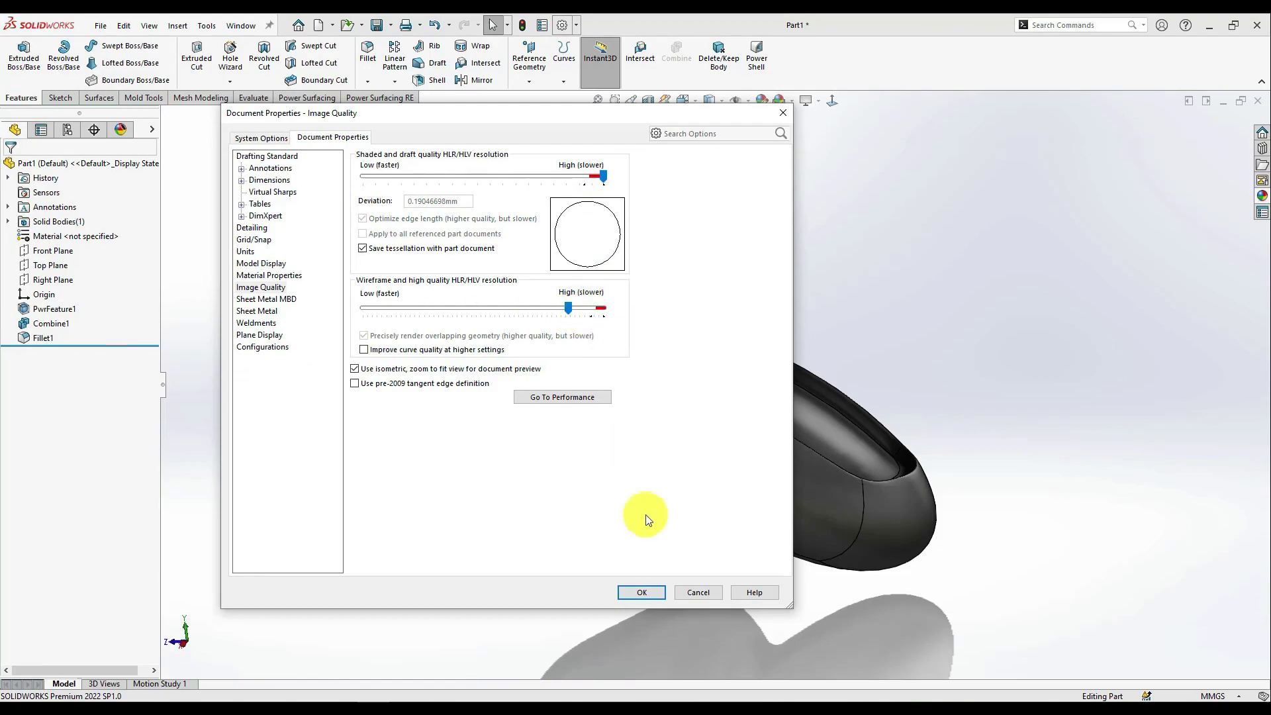
pyautogui.click(642, 593)
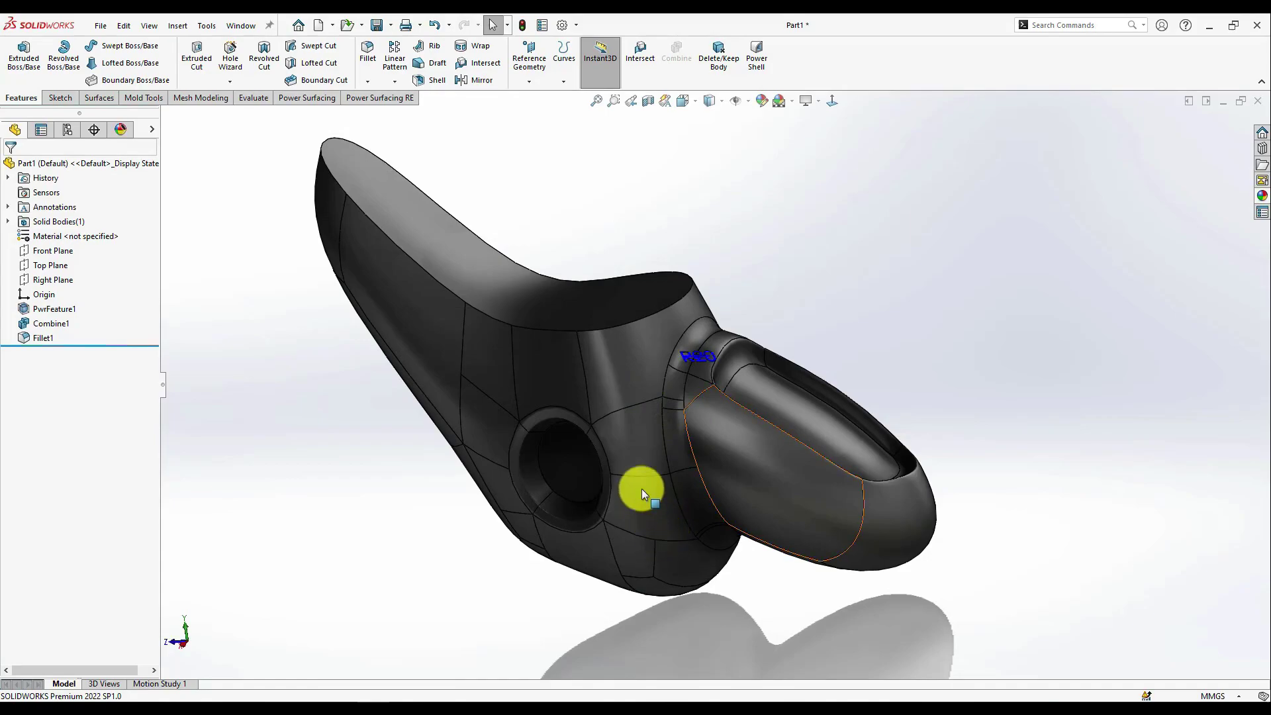
# Fillet the boundary of the large lobe's concave upper face with a symmetric 5 mm radius.
pyautogui.scroll(-4, 642, 488)
pyautogui.middleClick(632, 458)
pyautogui.moveTo(633, 458); pyautogui.dragTo(629, 324, button='middle')
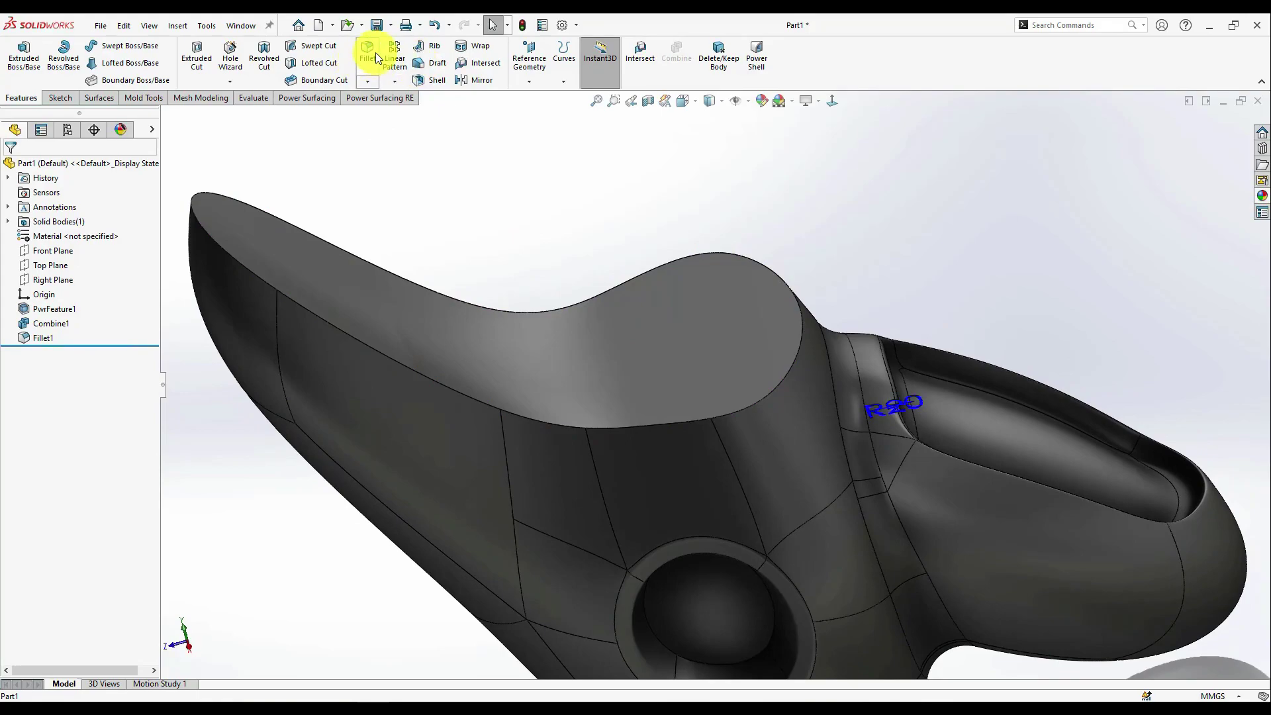
pyautogui.click(372, 66)
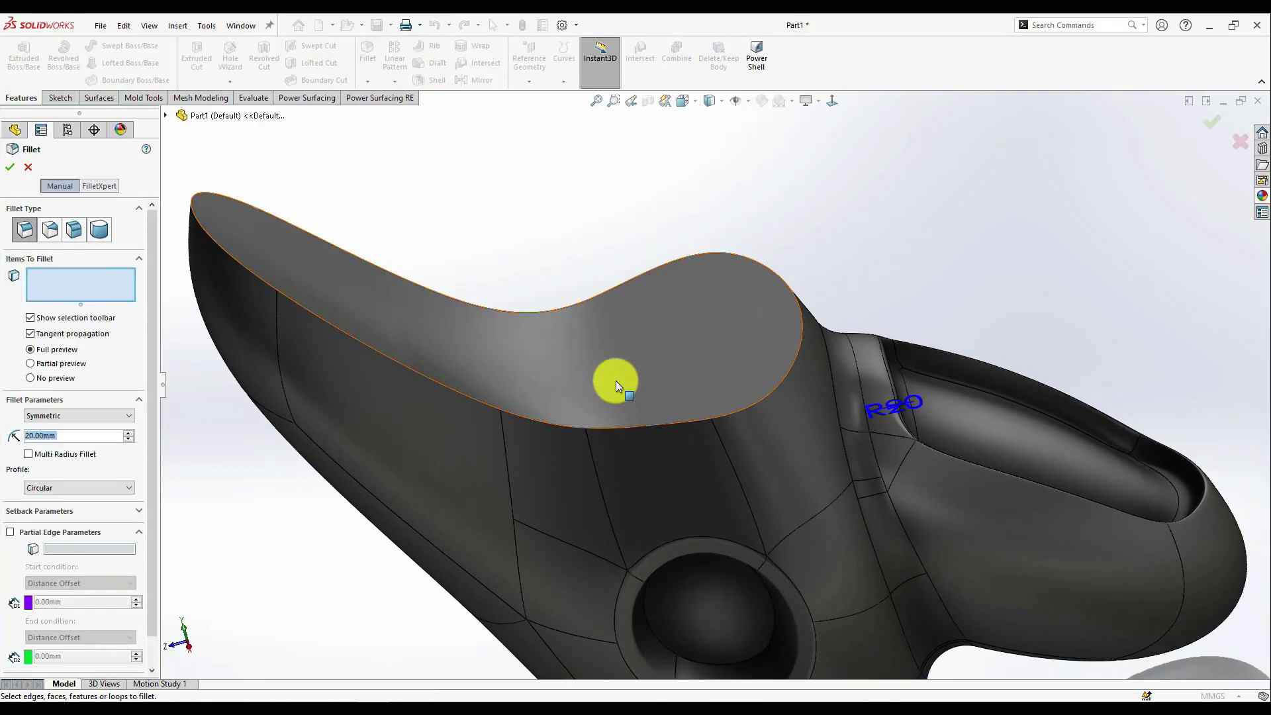
pyautogui.click(539, 378)
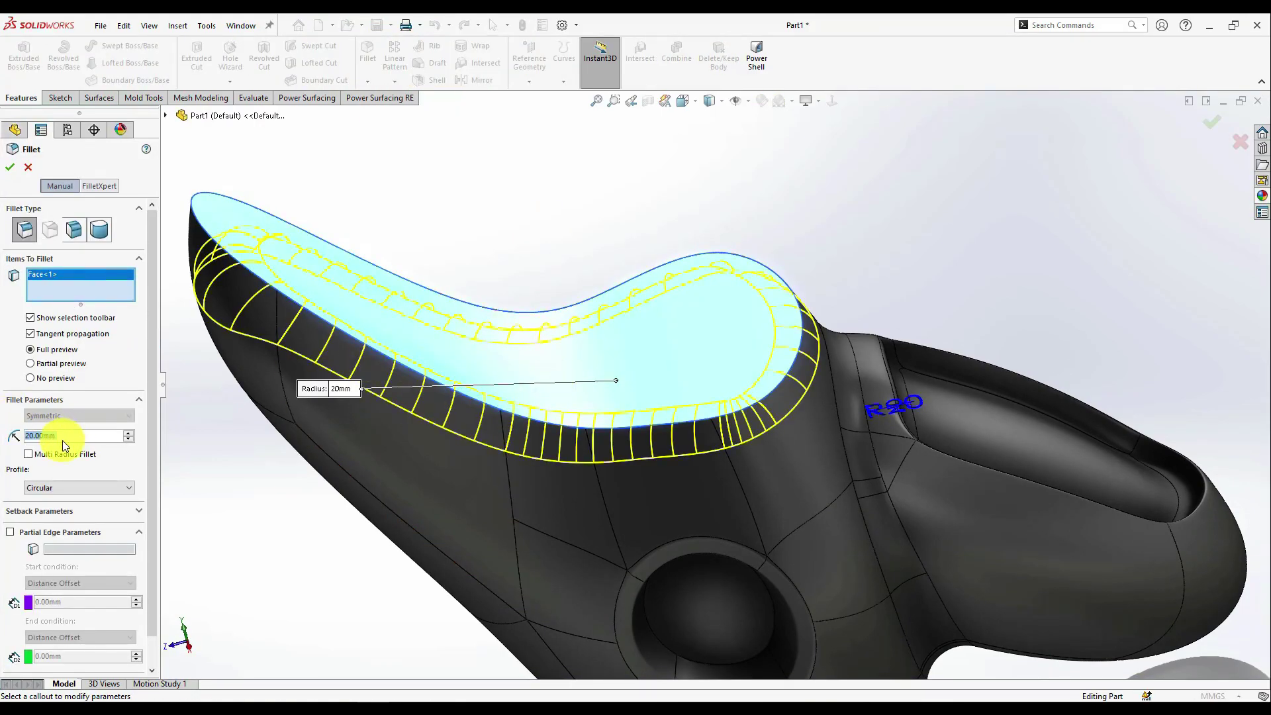
pyautogui.write('2')
pyautogui.press('Return')
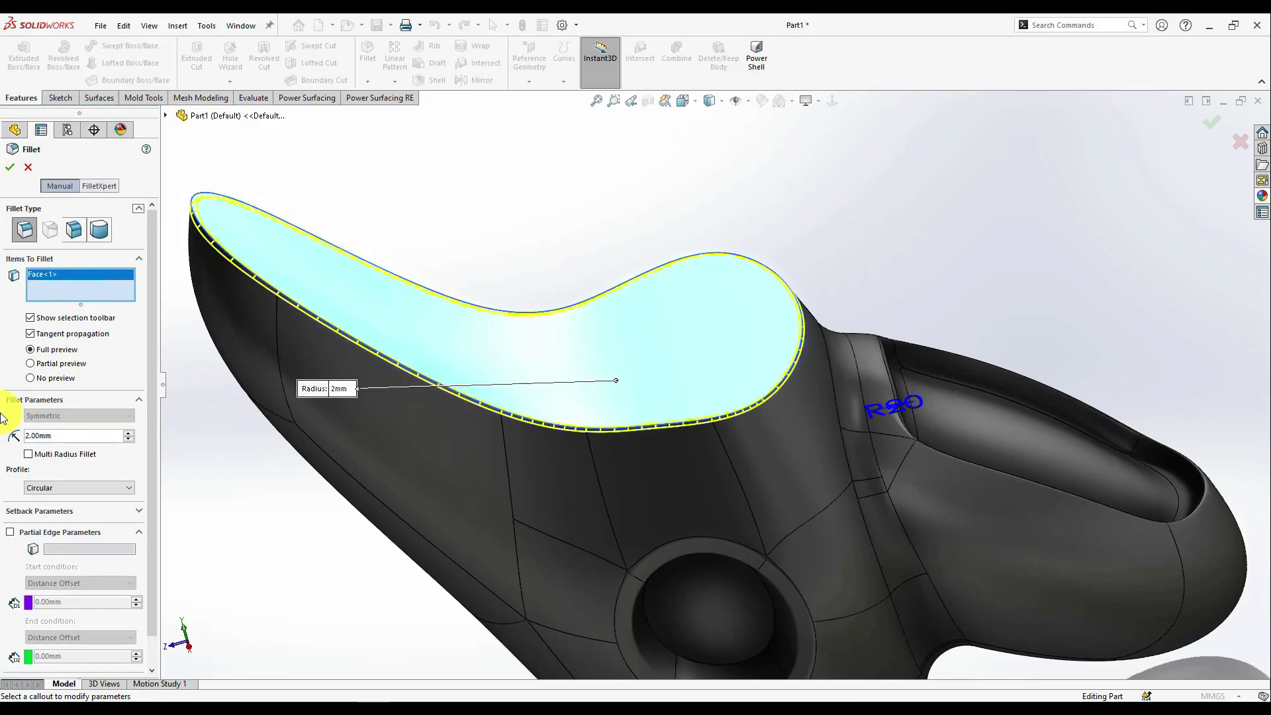
pyautogui.moveTo(467, 418)
pyautogui.mouseDown(button='middle')
pyautogui.moveTo(548, 468)
pyautogui.moveTo(511, 414)
pyautogui.moveTo(463, 424)
pyautogui.mouseUp(button='middle')
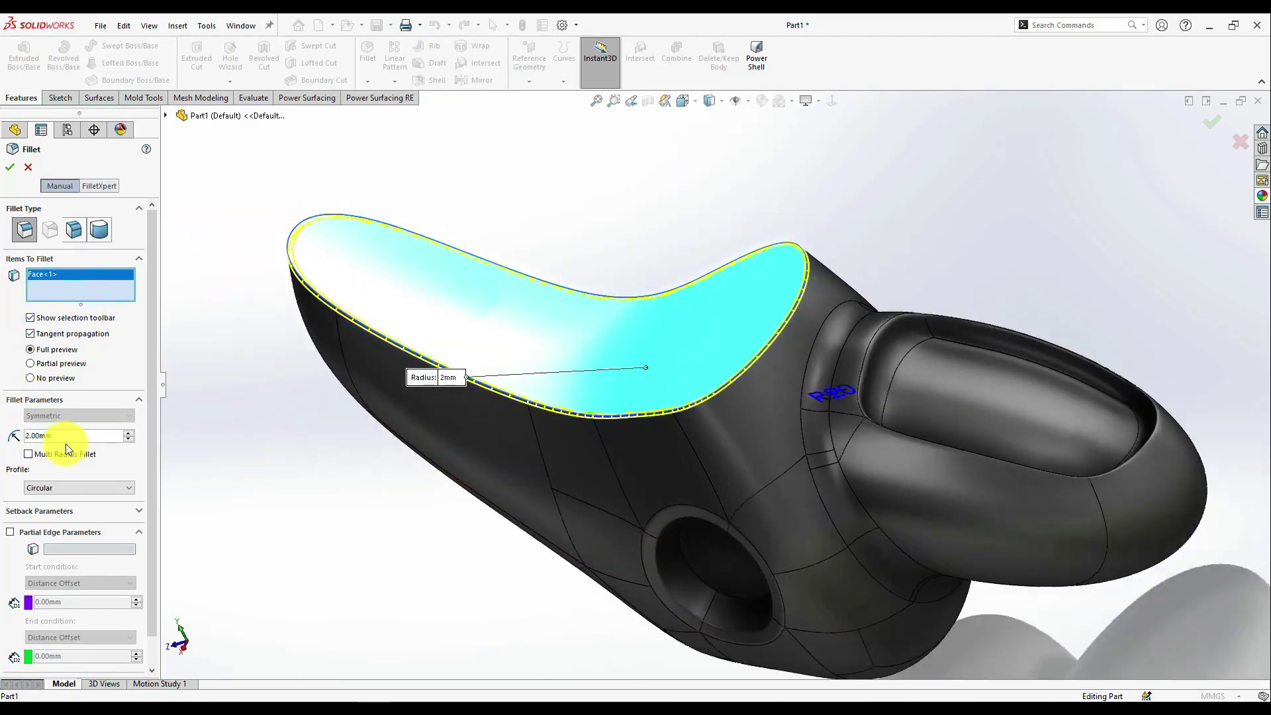
pyautogui.moveTo(57, 436); pyautogui.dragTo(1, 437)
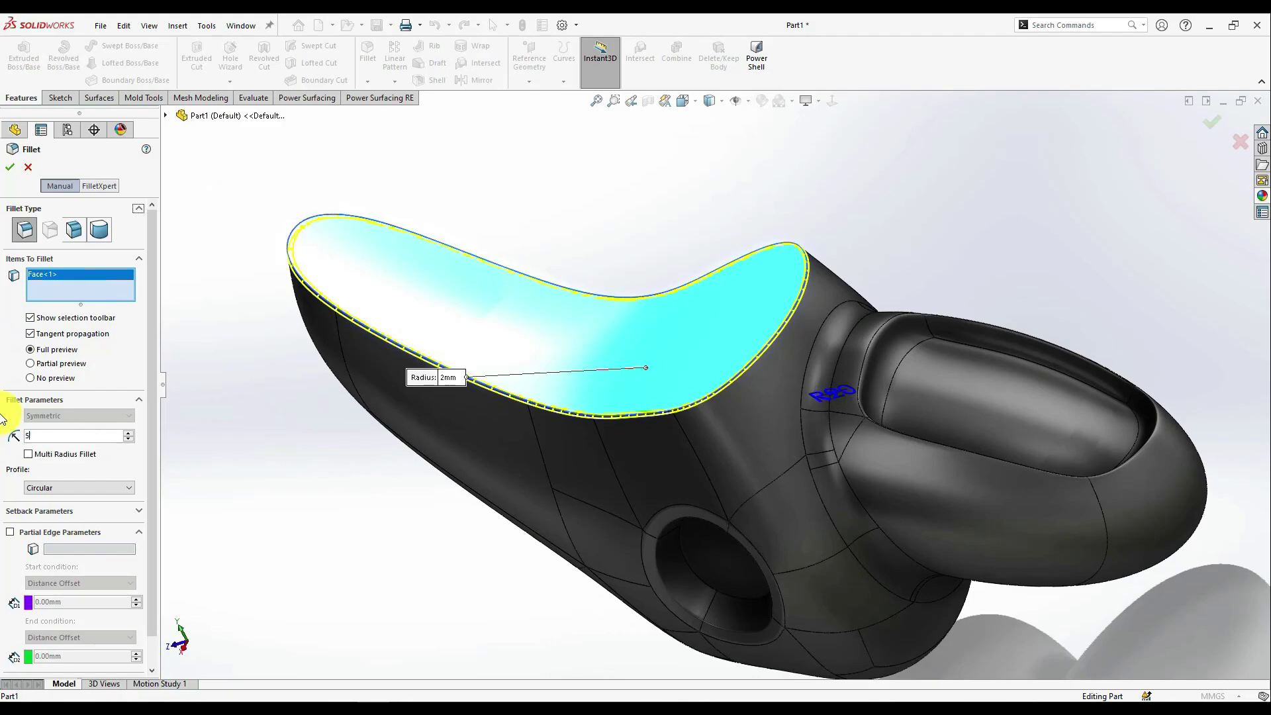
pyautogui.press('Return')
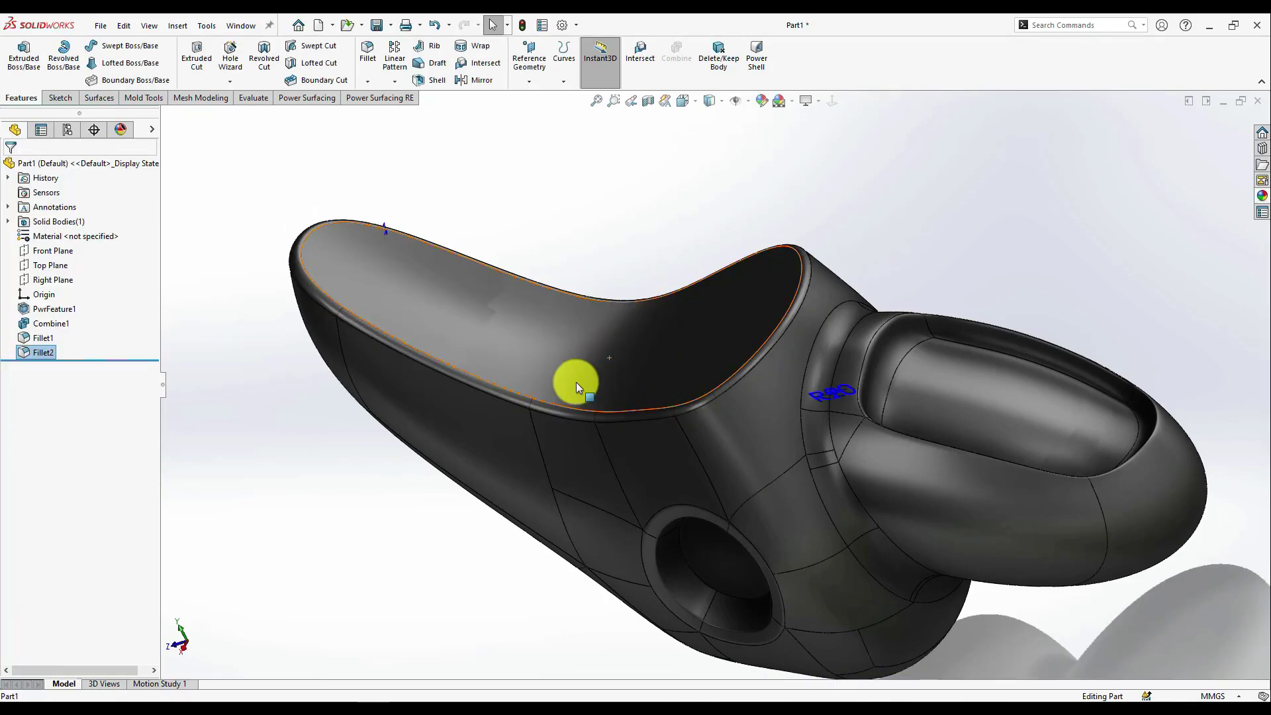
# Turn on shadows in shaded mode and perspective for the model display.
pyautogui.moveTo(577, 383); pyautogui.dragTo(715, 371, button='middle')
pyautogui.scroll(2, 715, 371)
pyautogui.click(984, 422)
pyautogui.moveTo(984, 424); pyautogui.dragTo(707, 375, button='middle')
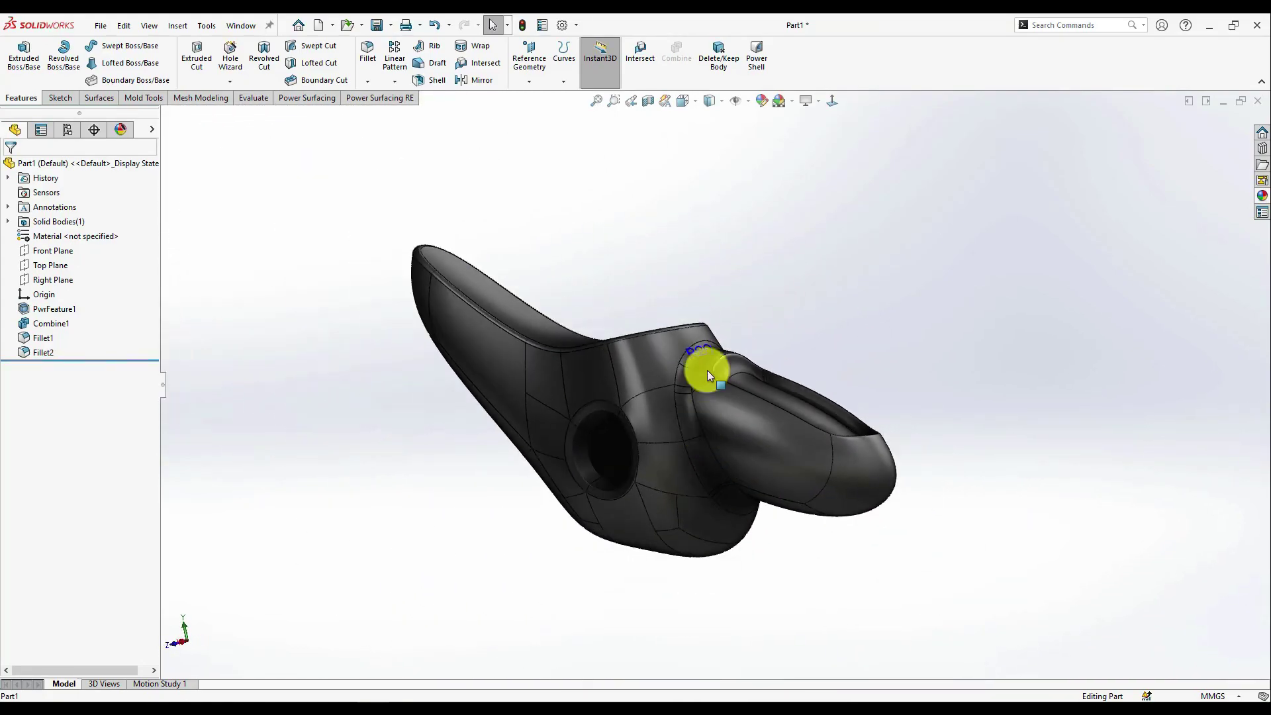
pyautogui.click(797, 105)
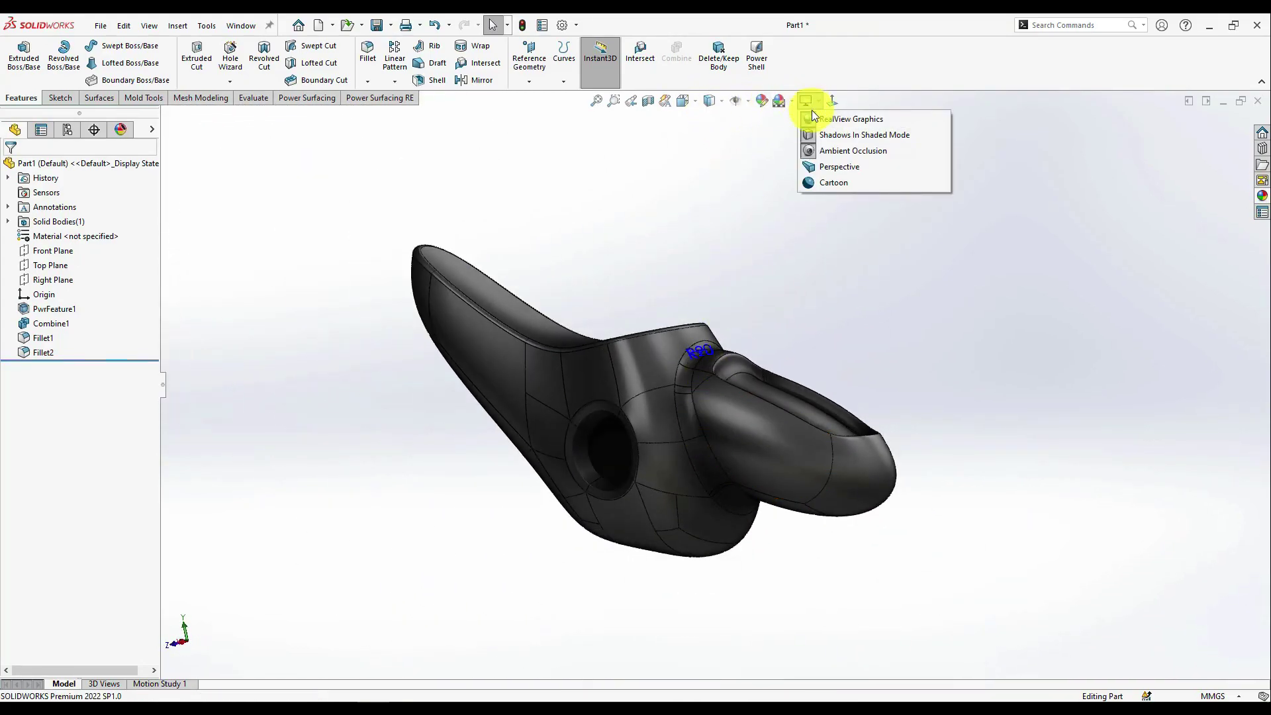
pyautogui.click(836, 165)
pyautogui.scroll(2, 697, 390)
pyautogui.scroll(-1, 697, 527)
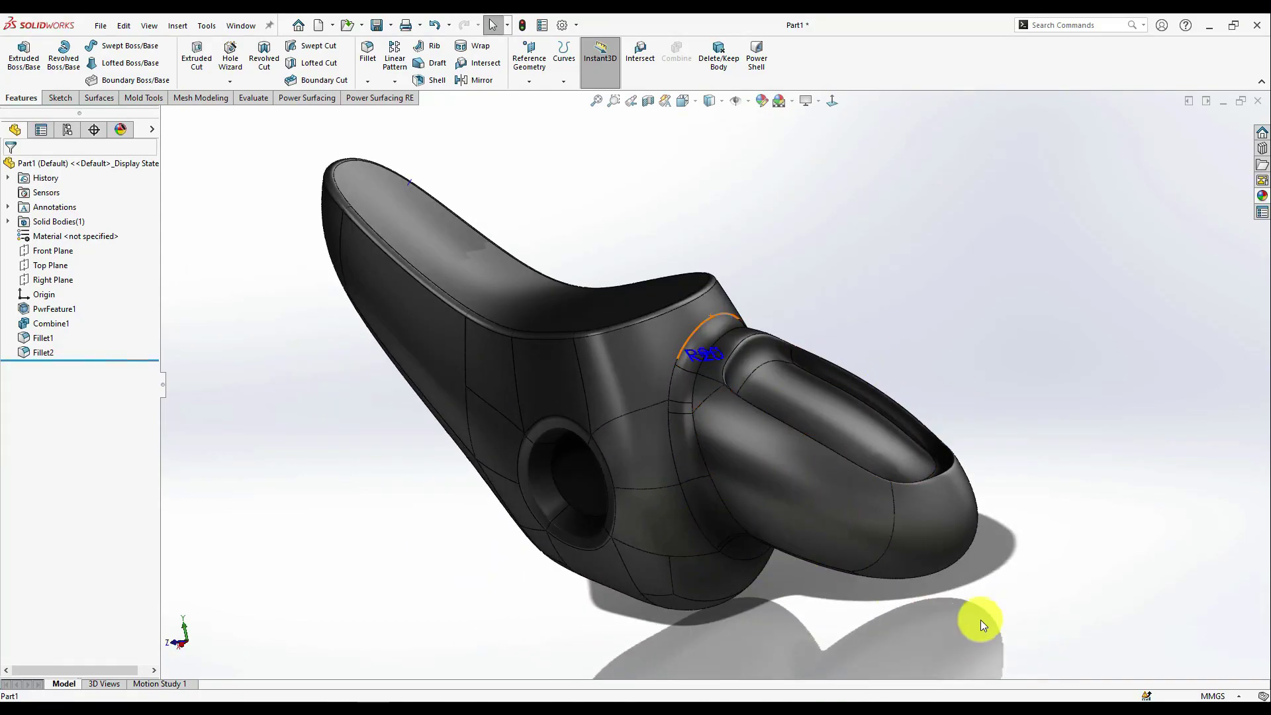
# Orient the finished part to a side view facing the round pocket and reopen PwrFeature1 for editing.
pyautogui.moveTo(980, 620); pyautogui.dragTo(926, 417, button='middle')
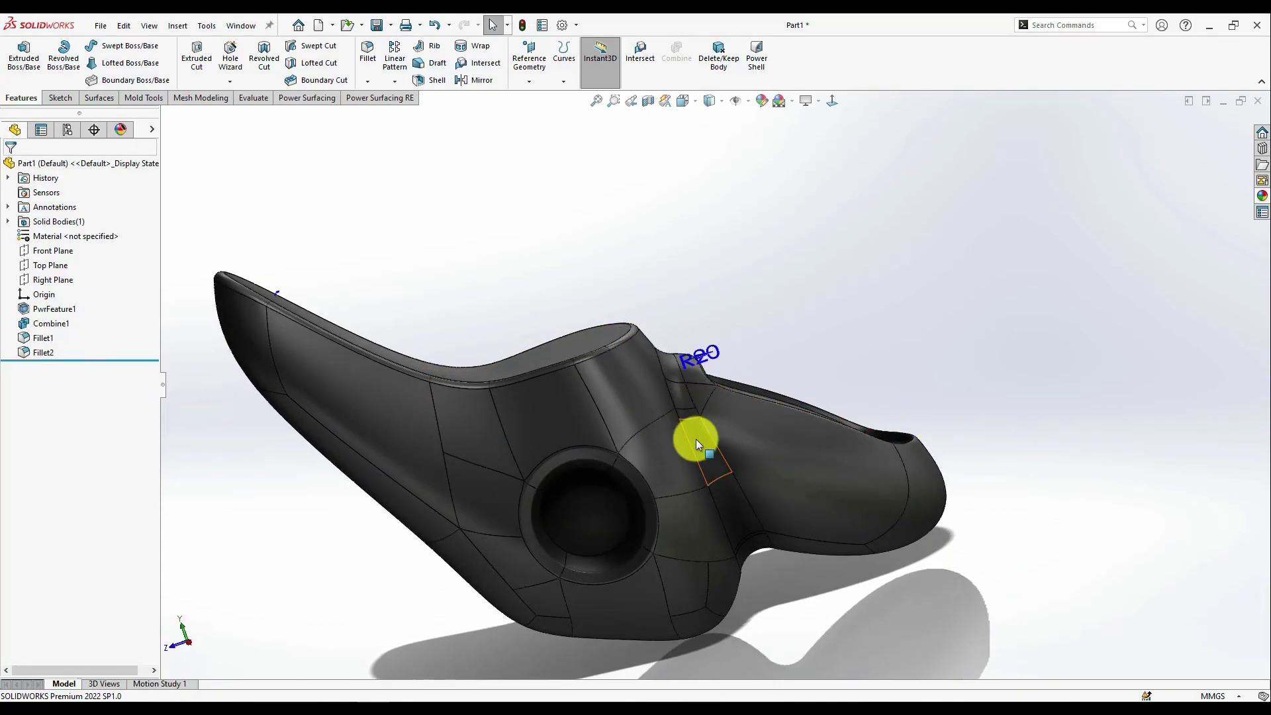
pyautogui.moveTo(696, 439); pyautogui.dragTo(818, 331, button='middle')
pyautogui.click(832, 101)
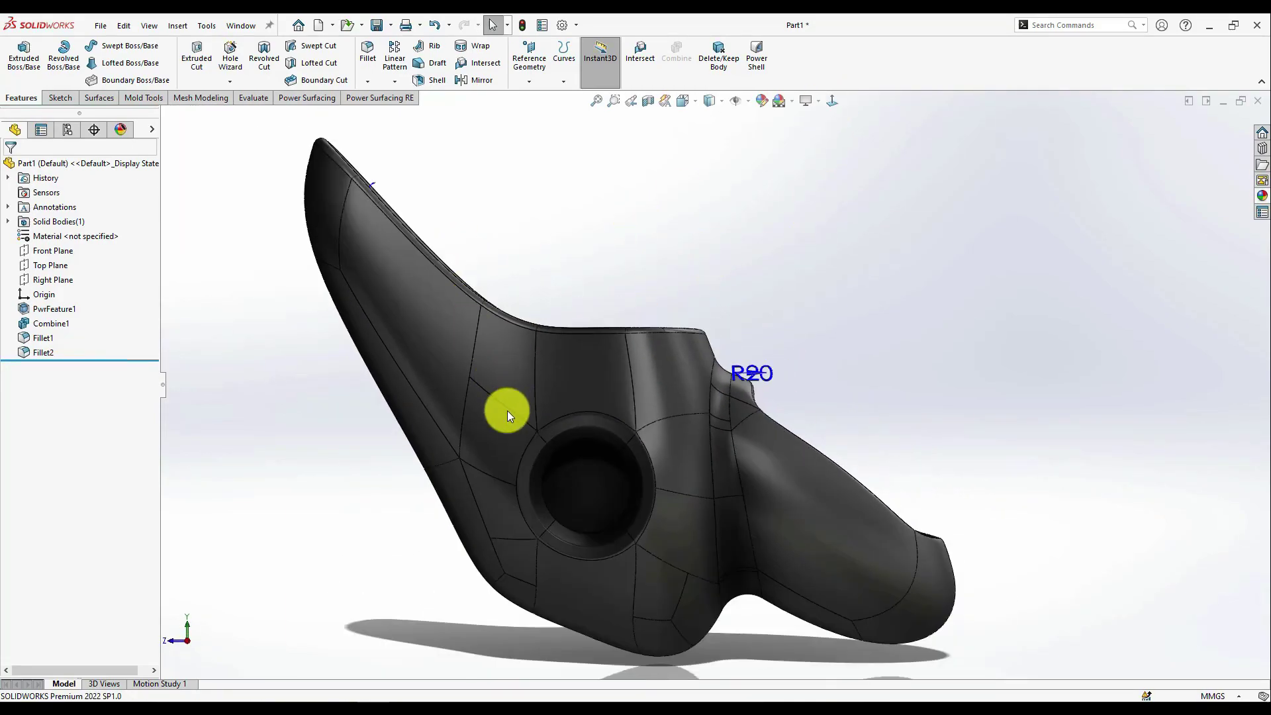
pyautogui.scroll(3, 507, 411)
pyautogui.scroll(-3, 475, 451)
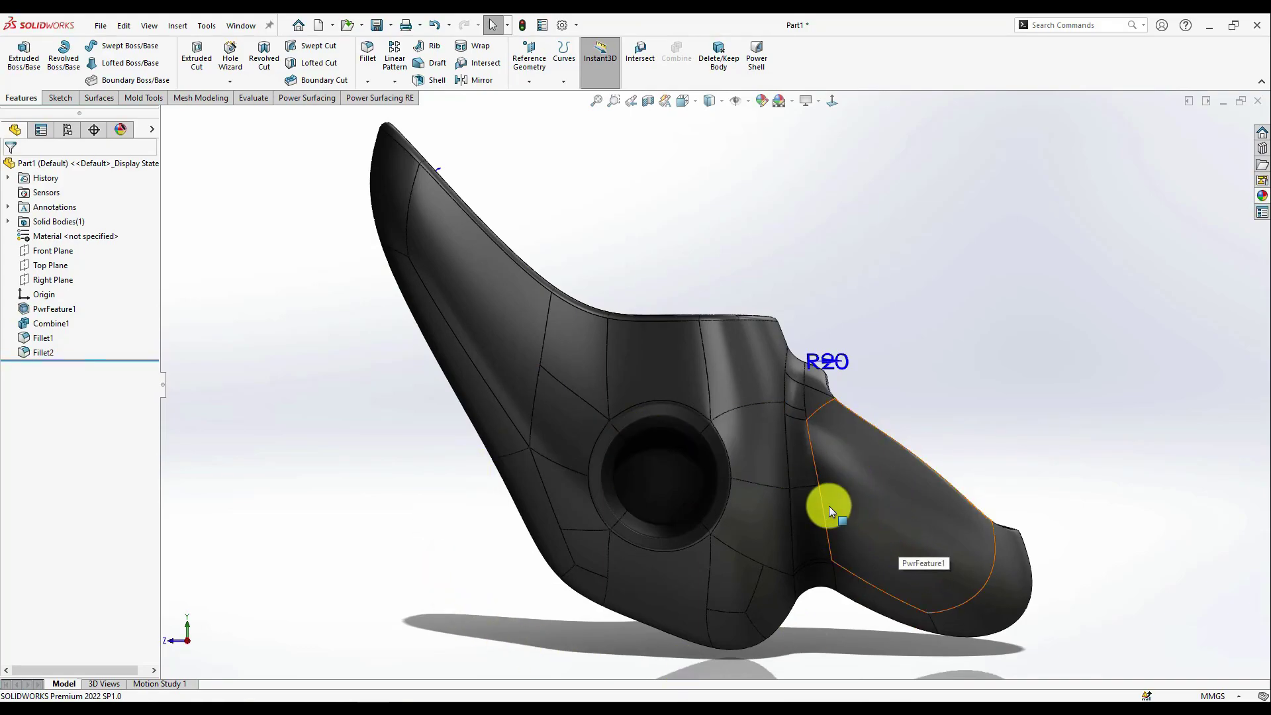
pyautogui.moveTo(829, 506); pyautogui.dragTo(771, 524, button='middle')
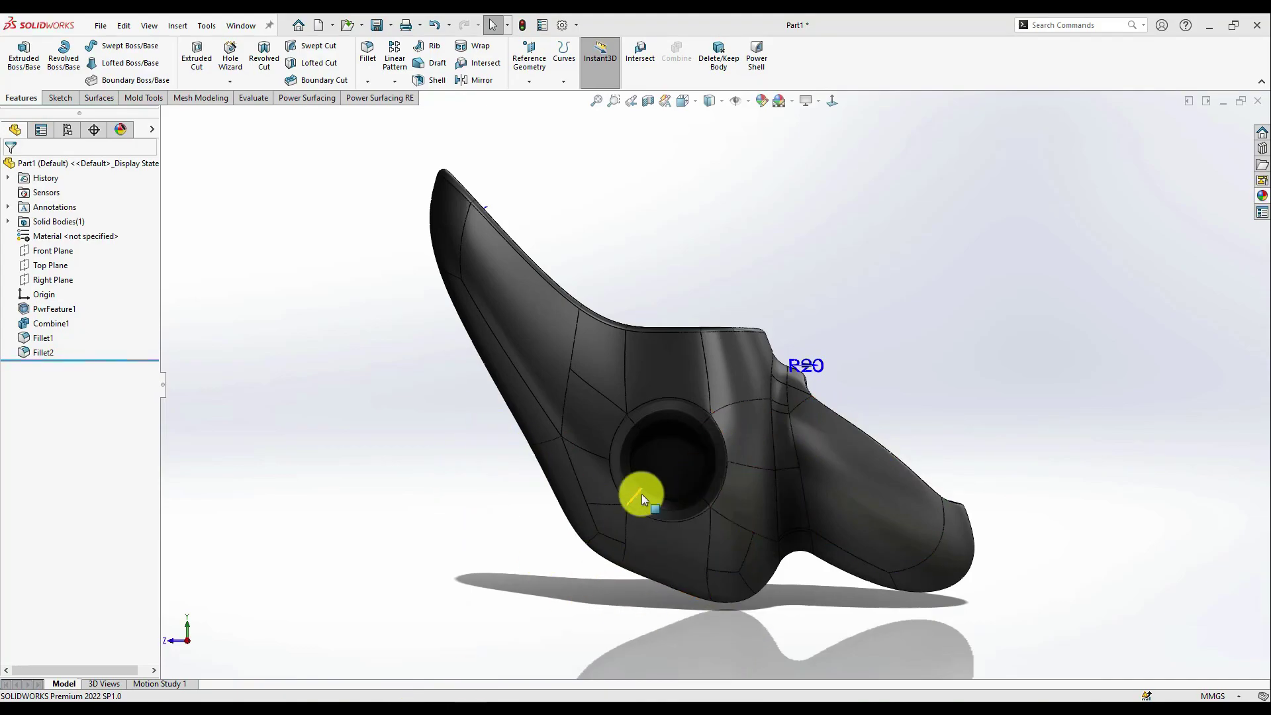
pyautogui.rightClick(653, 364)
pyautogui.click(664, 326)
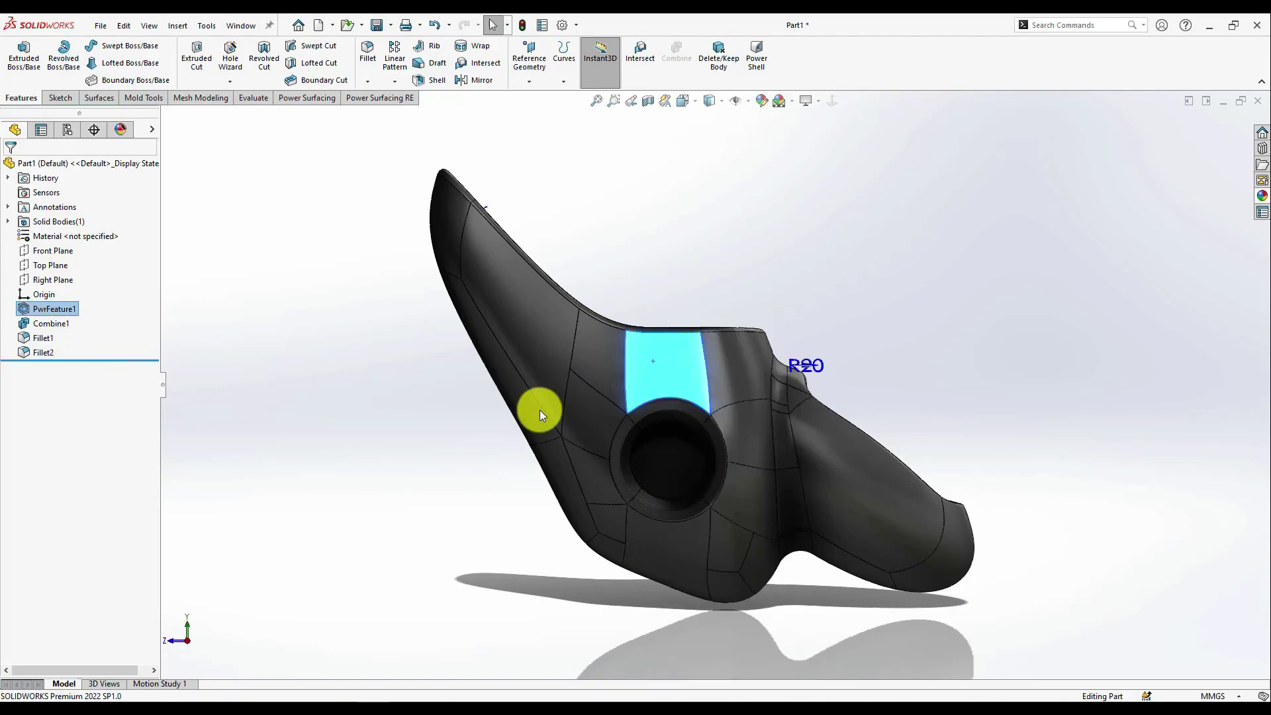
# Select two adjacent rows of four faces each at the large lobe's lower end, below the round pocket.
pyautogui.scroll(-5, 693, 551)
pyautogui.moveTo(693, 552); pyautogui.dragTo(725, 495, button='middle')
pyautogui.click(726, 494)
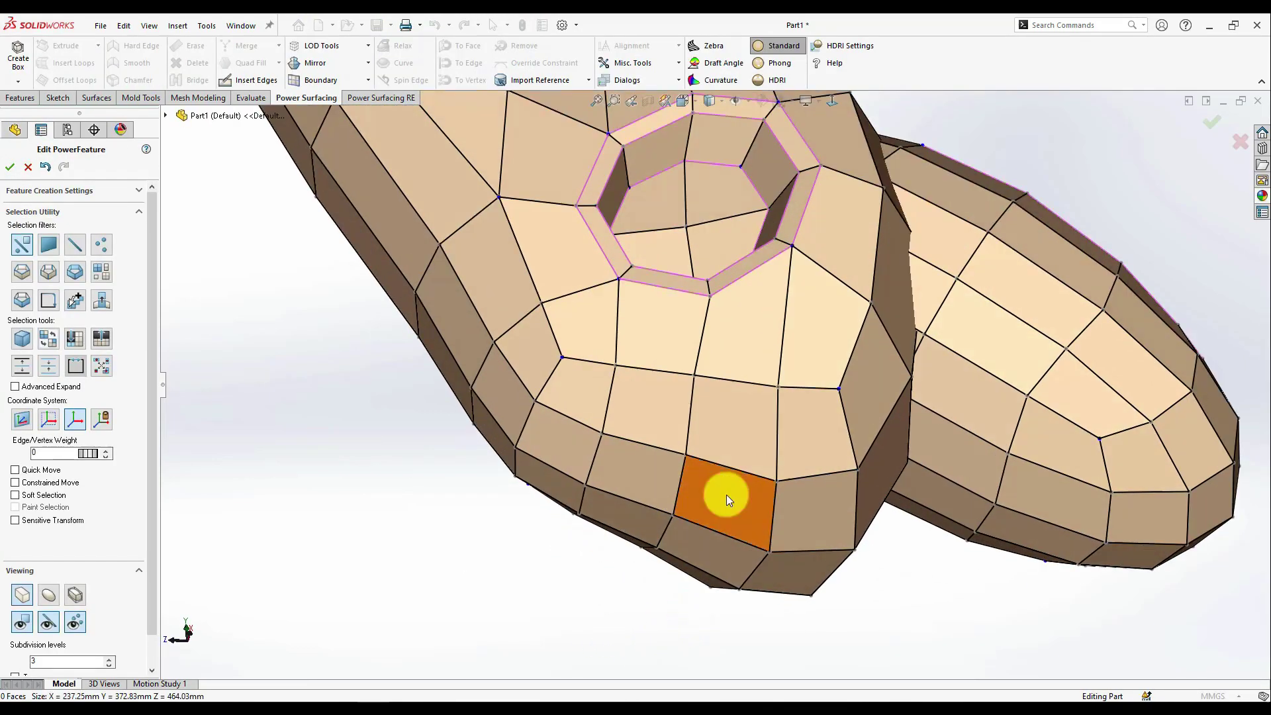
pyautogui.keyDown('ctrl'); pyautogui.click(639, 472); pyautogui.keyUp('ctrl')
pyautogui.keyDown('ctrl'); pyautogui.click(570, 444); pyautogui.keyUp('ctrl')
pyautogui.keyDown('ctrl'); pyautogui.click(557, 478); pyautogui.keyUp('ctrl')
pyautogui.keyDown('ctrl'); pyautogui.click(632, 508); pyautogui.keyUp('ctrl')
pyautogui.keyDown('ctrl'); pyautogui.click(718, 546); pyautogui.keyUp('ctrl')
pyautogui.keyDown('ctrl'); pyautogui.click(785, 558); pyautogui.keyUp('ctrl')
pyautogui.keyDown('ctrl'); pyautogui.click(802, 520); pyautogui.keyUp('ctrl')
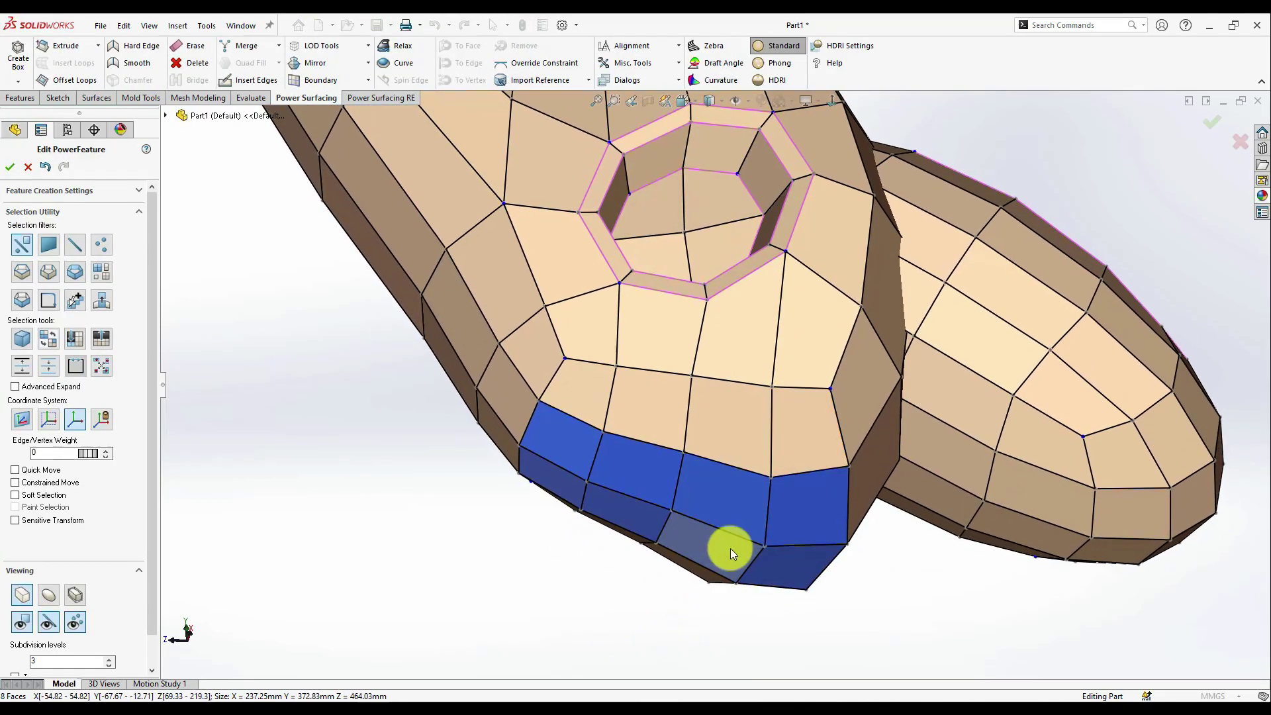
# Extend the selection to 16 faces across the large lobe's underside and flatten them along the manipulator's X axis.
pyautogui.moveTo(730, 548); pyautogui.dragTo(803, 389, button='middle')
pyautogui.scroll(2, 795, 399)
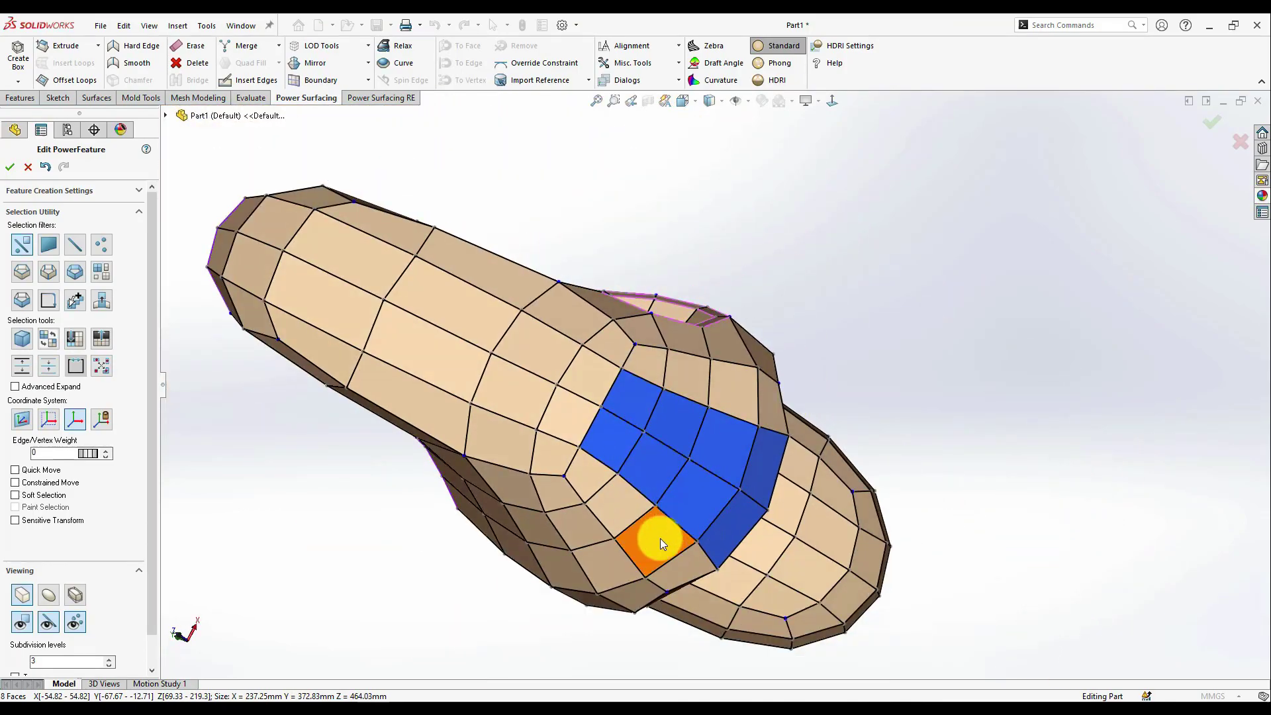
pyautogui.keyDown('ctrl'); pyautogui.click(733, 447); pyautogui.keyUp('ctrl')
pyautogui.keyDown('ctrl'); pyautogui.click(748, 412); pyautogui.keyUp('ctrl')
pyautogui.moveTo(671, 390); pyautogui.dragTo(687, 458, button='middle')
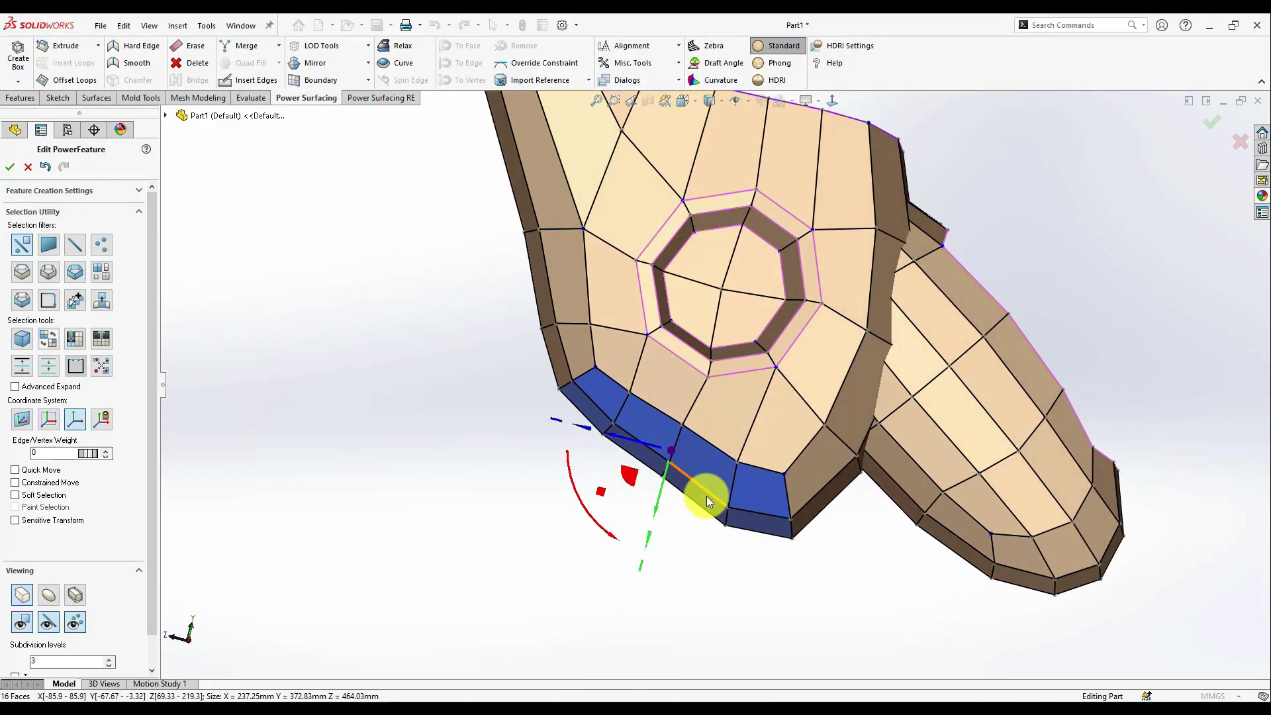
pyautogui.rightClick(689, 495)
pyautogui.click(818, 523)
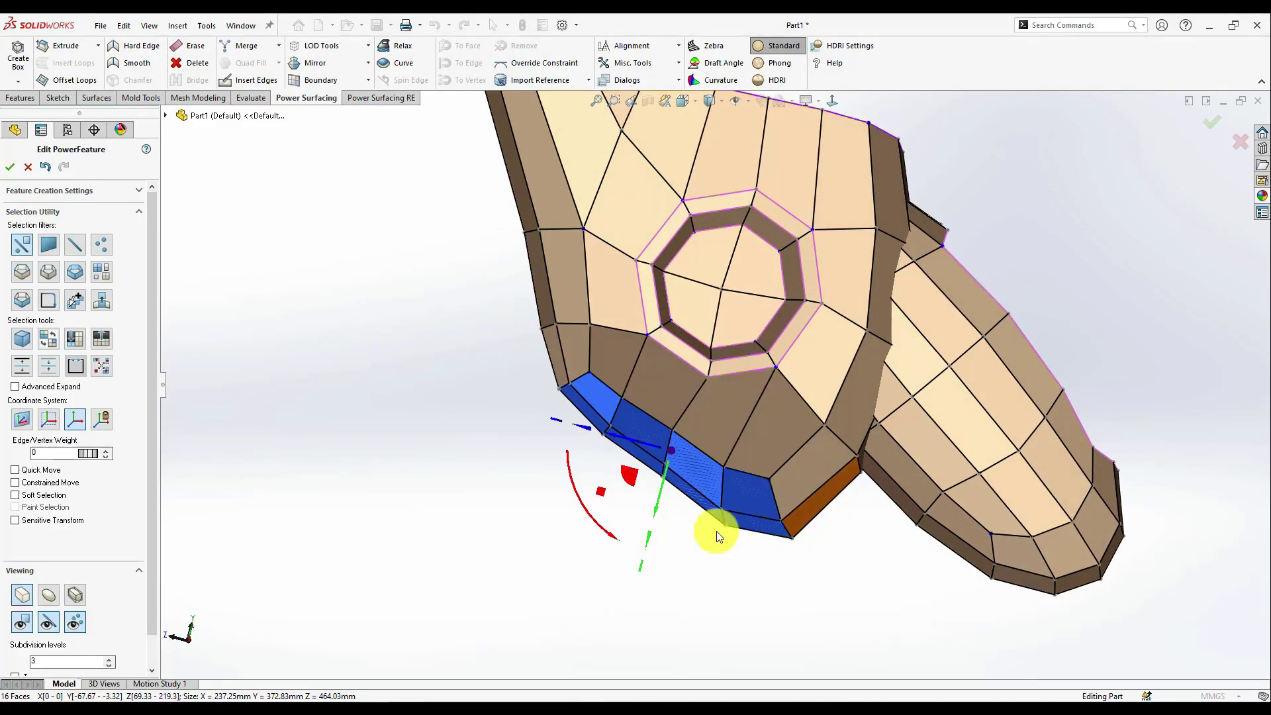
# Undo the flattening of the 16 selected faces on the large lobe's underside.
pyautogui.hotkey('ctrl', 'z')
pyautogui.moveTo(716, 531); pyautogui.dragTo(715, 177, button='middle')
pyautogui.click(637, 46)
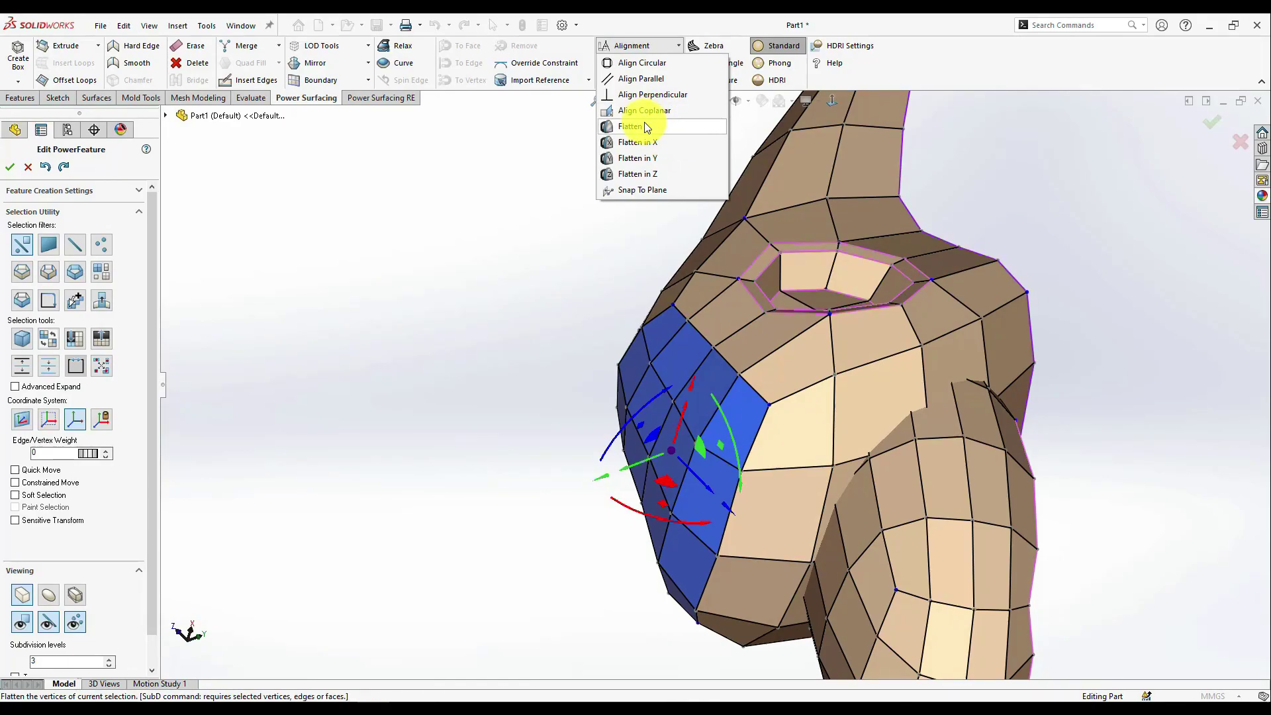
pyautogui.moveTo(641, 372); pyautogui.dragTo(625, 425, button='middle')
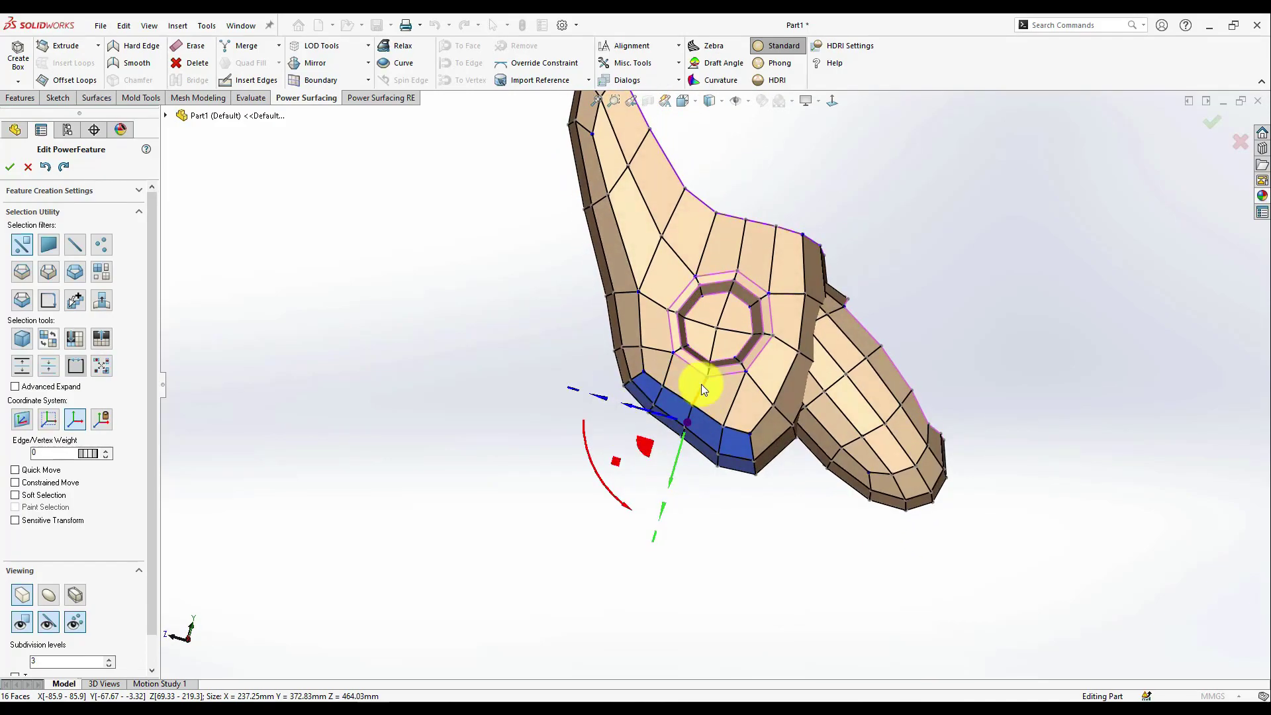
pyautogui.moveTo(703, 389); pyautogui.dragTo(713, 296, button='middle')
# Clear the underside face selection and accept the Power Surfacing feature edit.
pyautogui.click(831, 103)
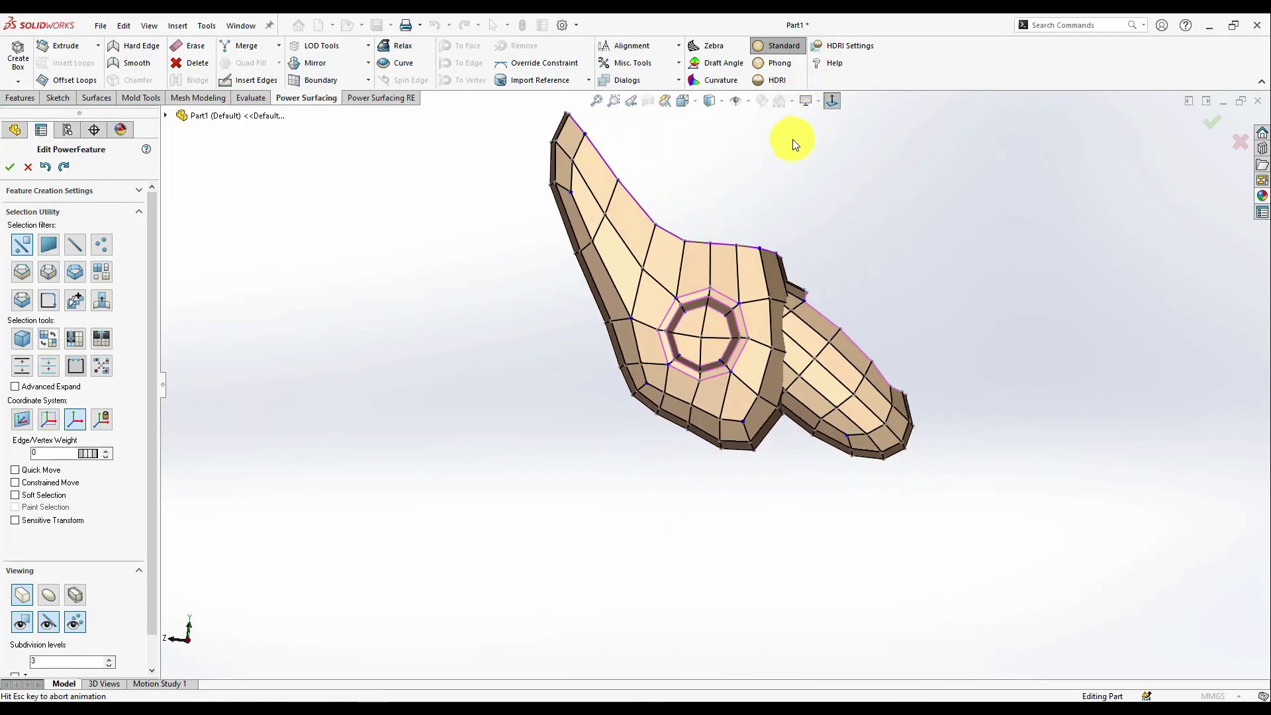
pyautogui.scroll(-3, 697, 213)
pyautogui.moveTo(696, 214); pyautogui.dragTo(712, 281, button='middle')
pyautogui.scroll(2, 735, 311)
pyautogui.click(911, 314)
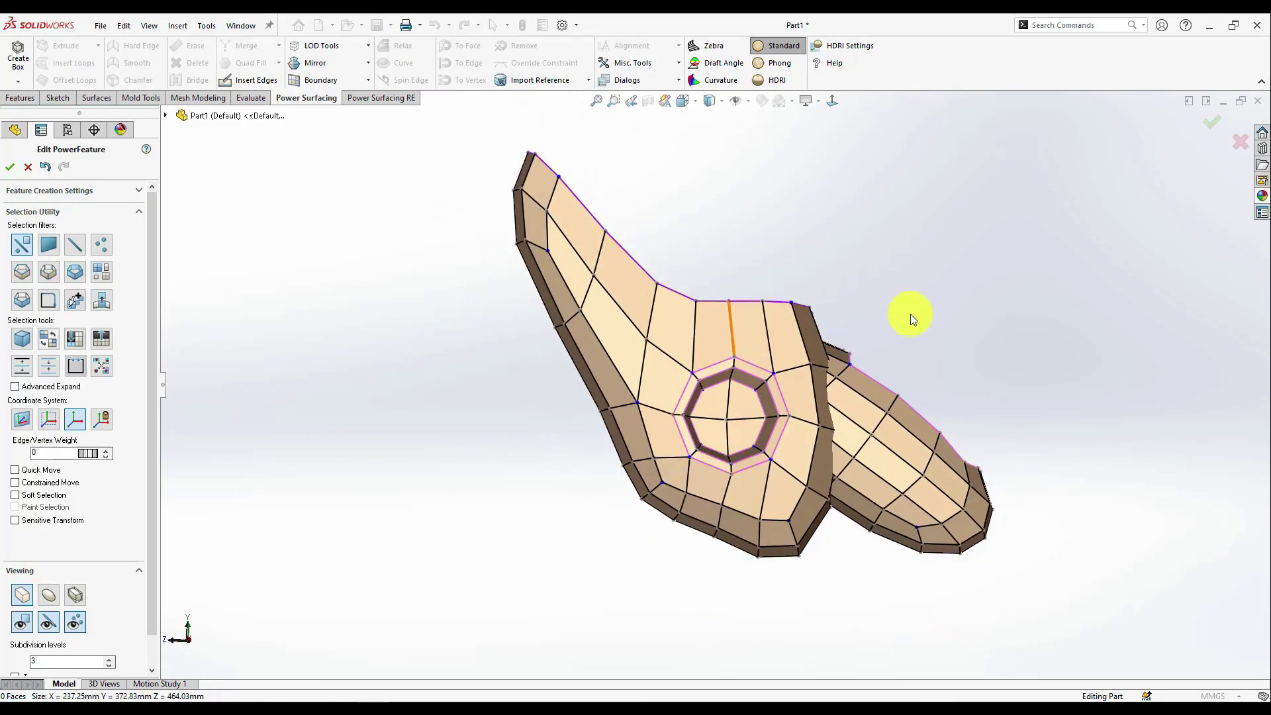
pyautogui.click(1207, 132)
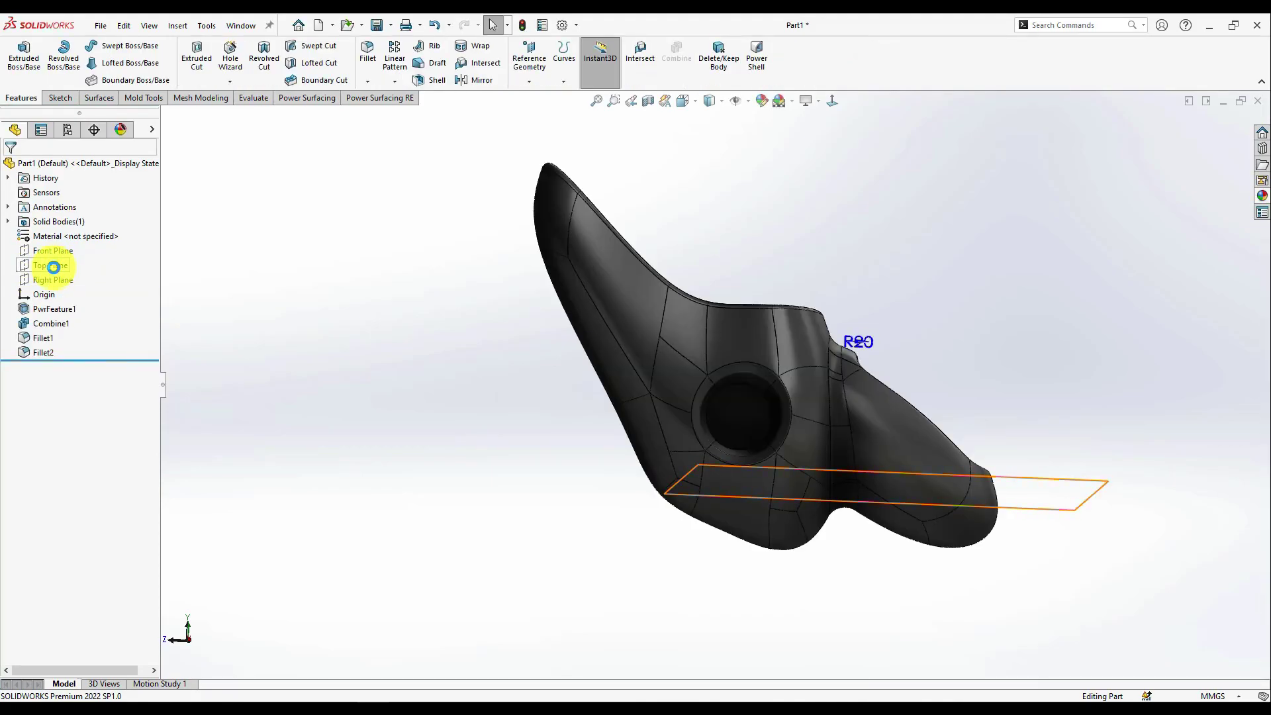
# Start a new sketch on the Right Plane and view it square-on.
pyautogui.rightClick(51, 284)
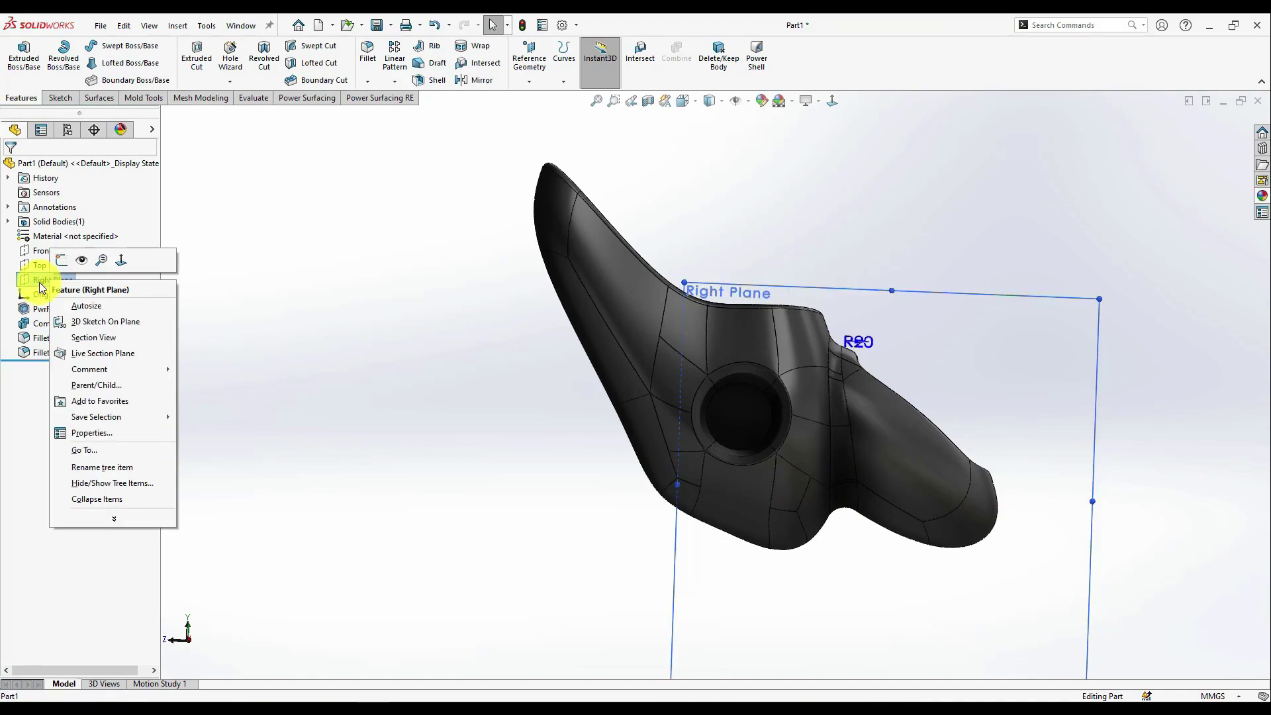
pyautogui.click(795, 171)
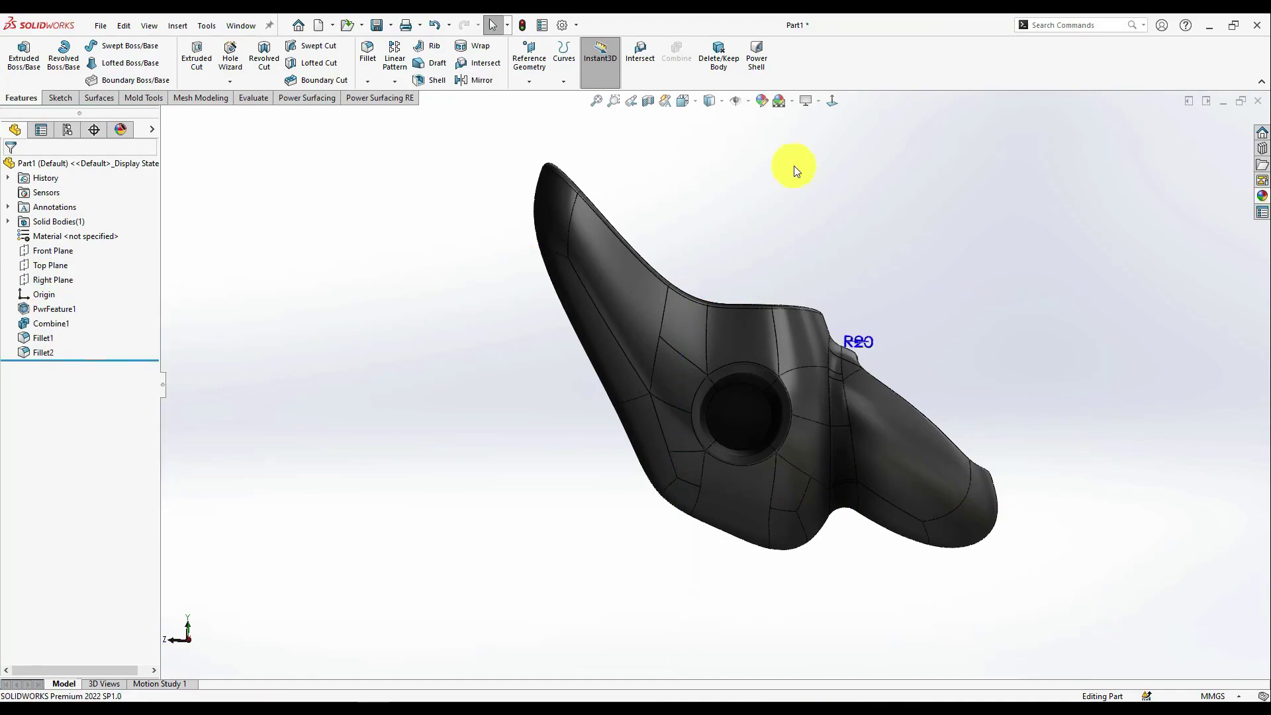
pyautogui.click(833, 102)
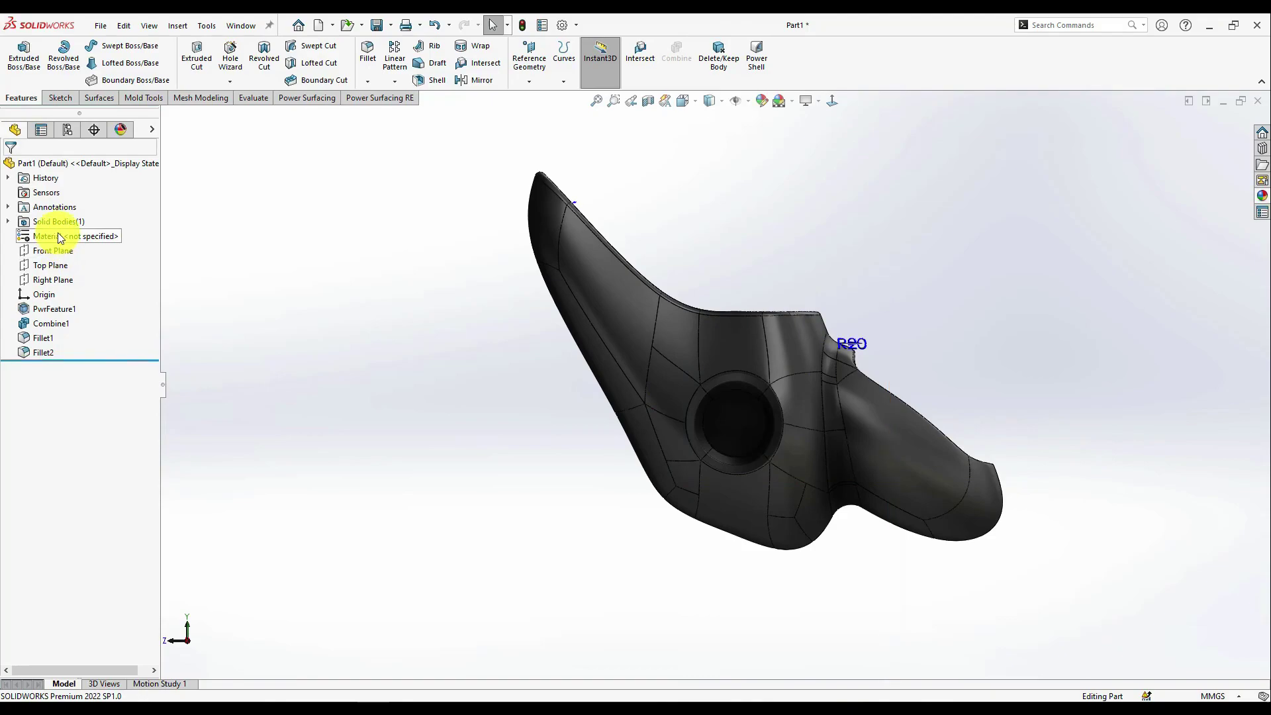
pyautogui.rightClick(46, 284)
pyautogui.click(66, 265)
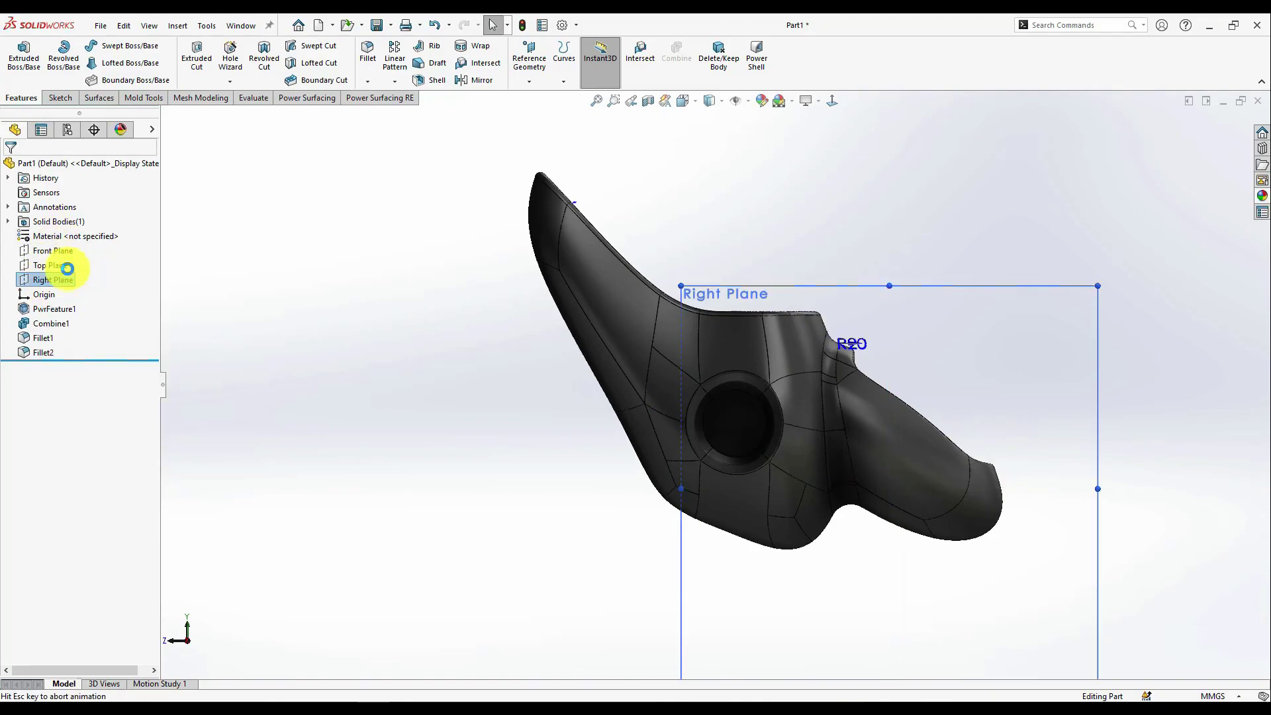
pyautogui.scroll(1, 329, 322)
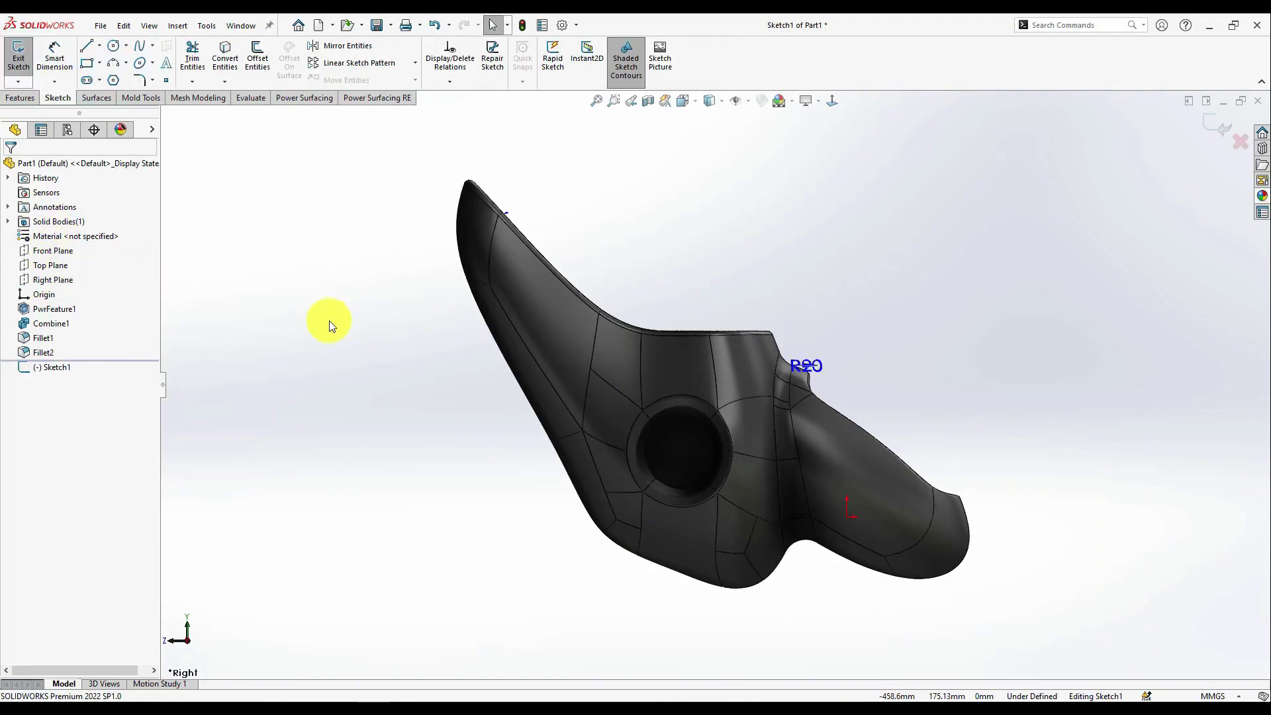
pyautogui.scroll(1, 200, 199)
# Sketch a sloping line about 327 mm long below the large lobe and a near-vertical line rising from its upper end.
pyautogui.click(86, 45)
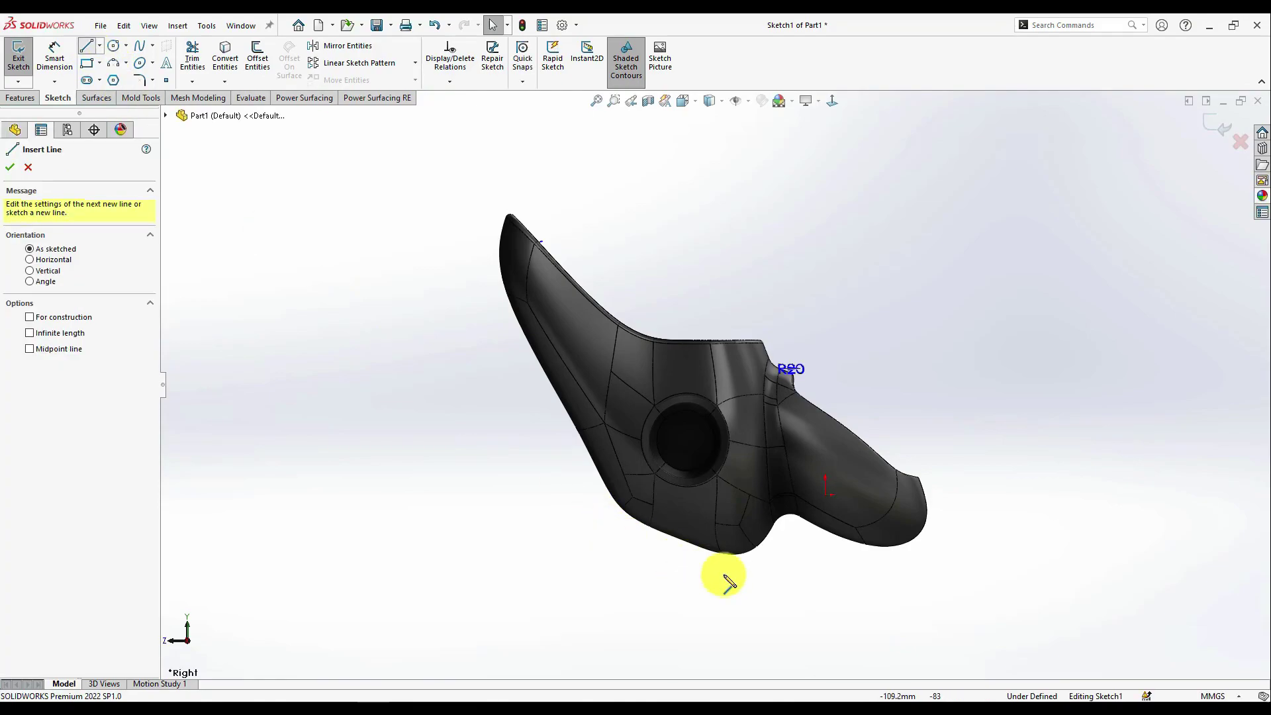
pyautogui.click(803, 618)
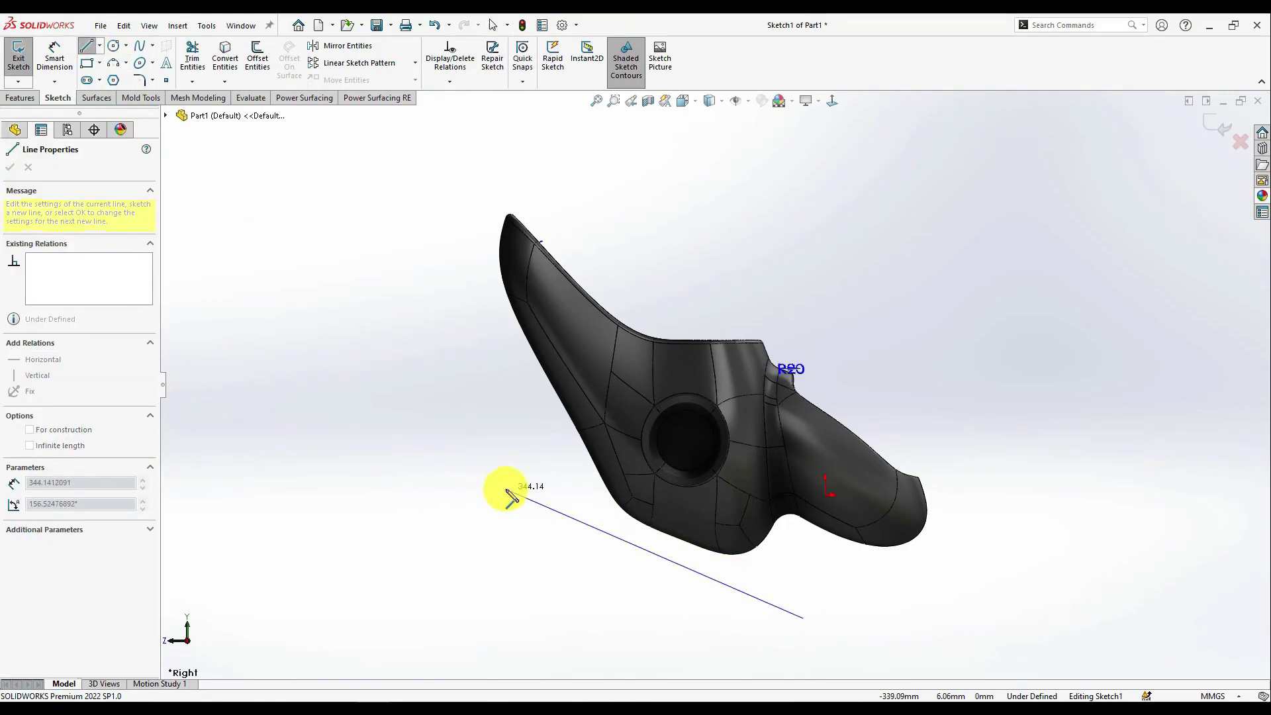
pyautogui.click(522, 495)
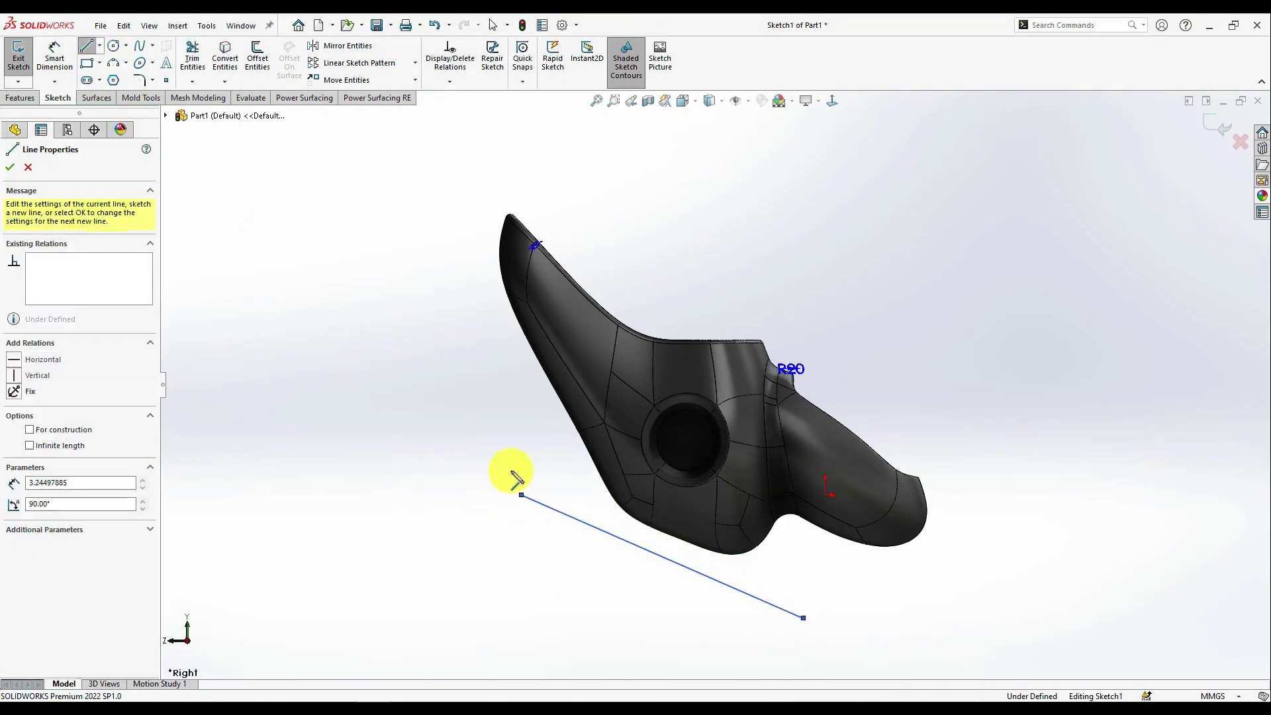
pyautogui.click(514, 165)
pyautogui.press('Escape')
# Dimension the angle between the sloping and near-vertical lines as 100°.
pyautogui.click(64, 67)
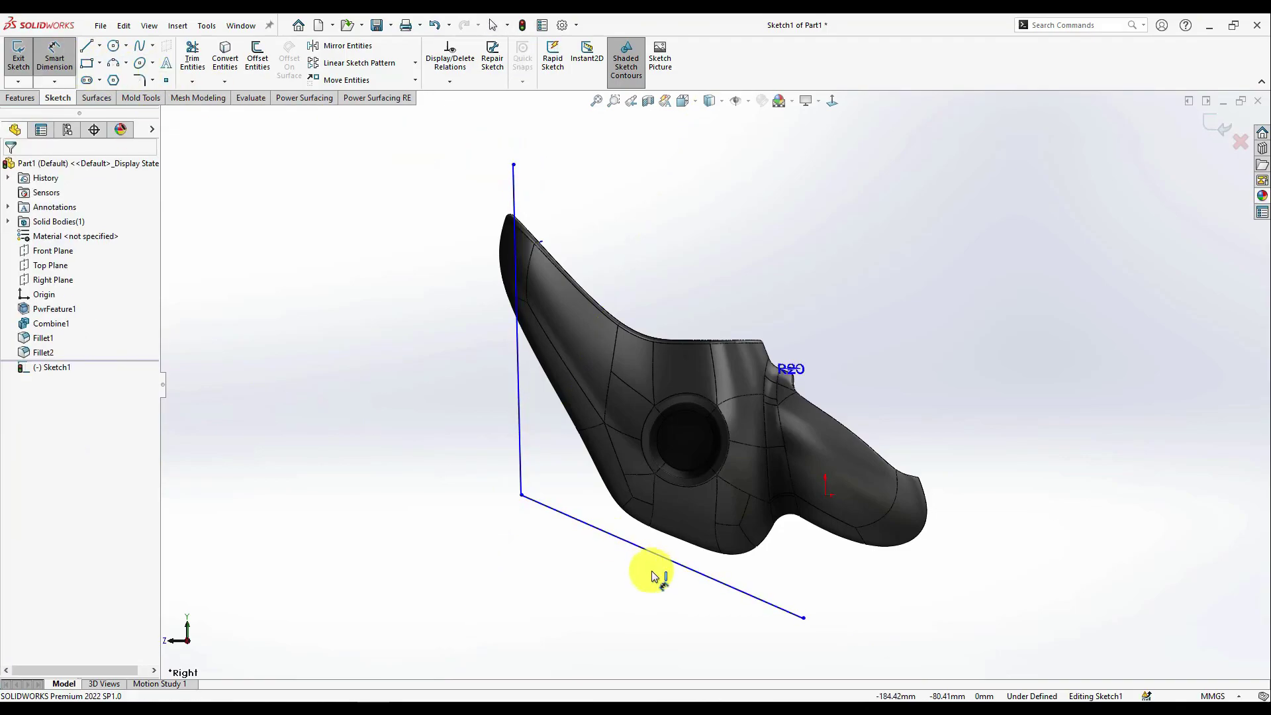
pyautogui.click(562, 522)
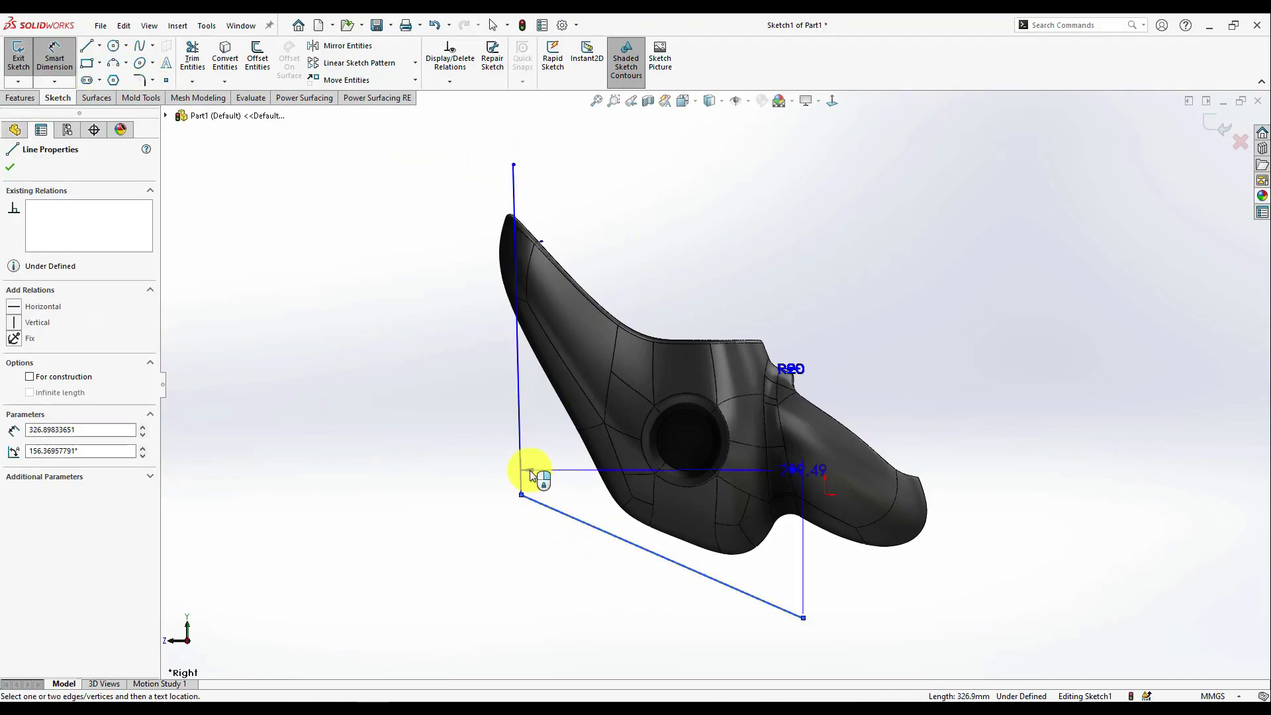
pyautogui.click(519, 463)
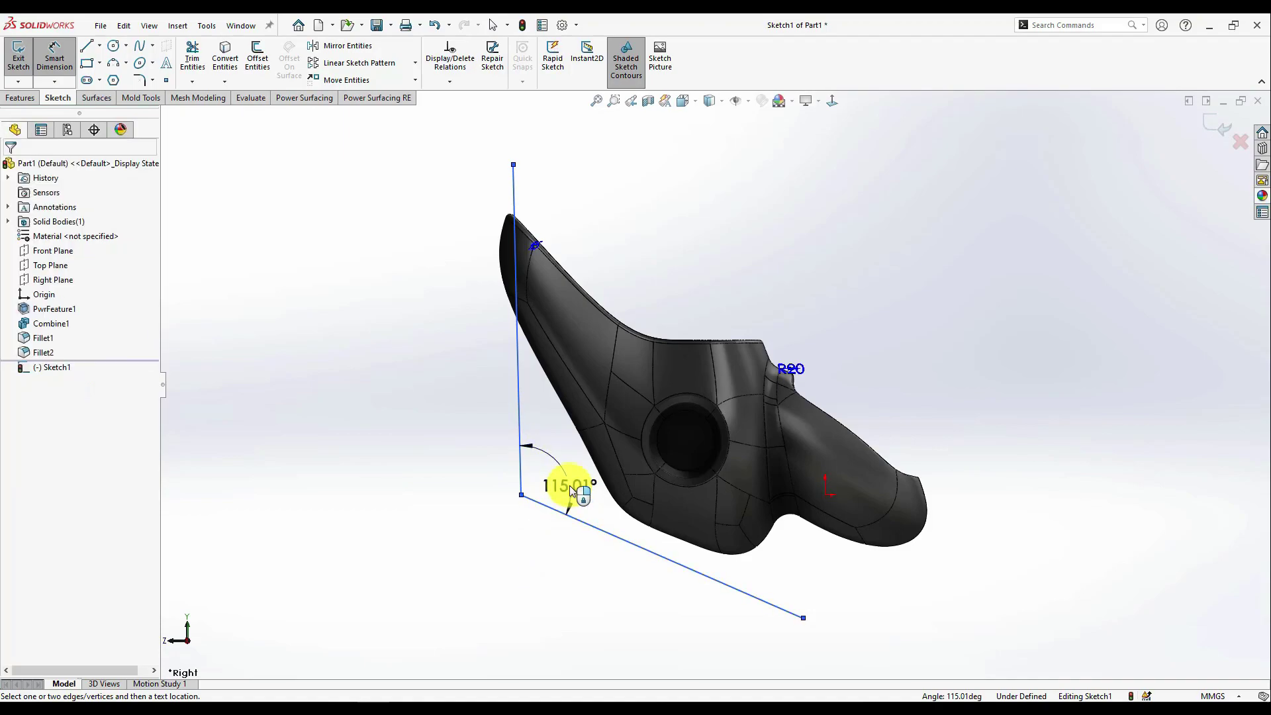
pyautogui.click(567, 491)
pyautogui.write('100')
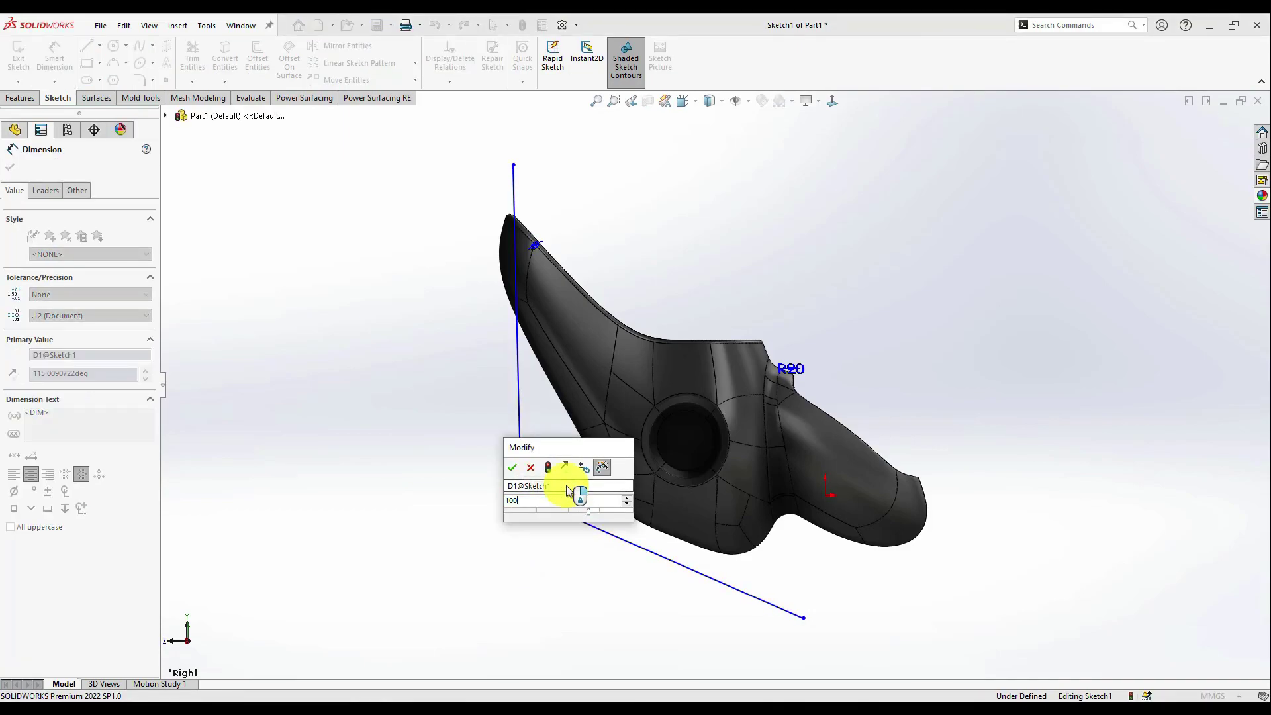
pyautogui.press('Return')
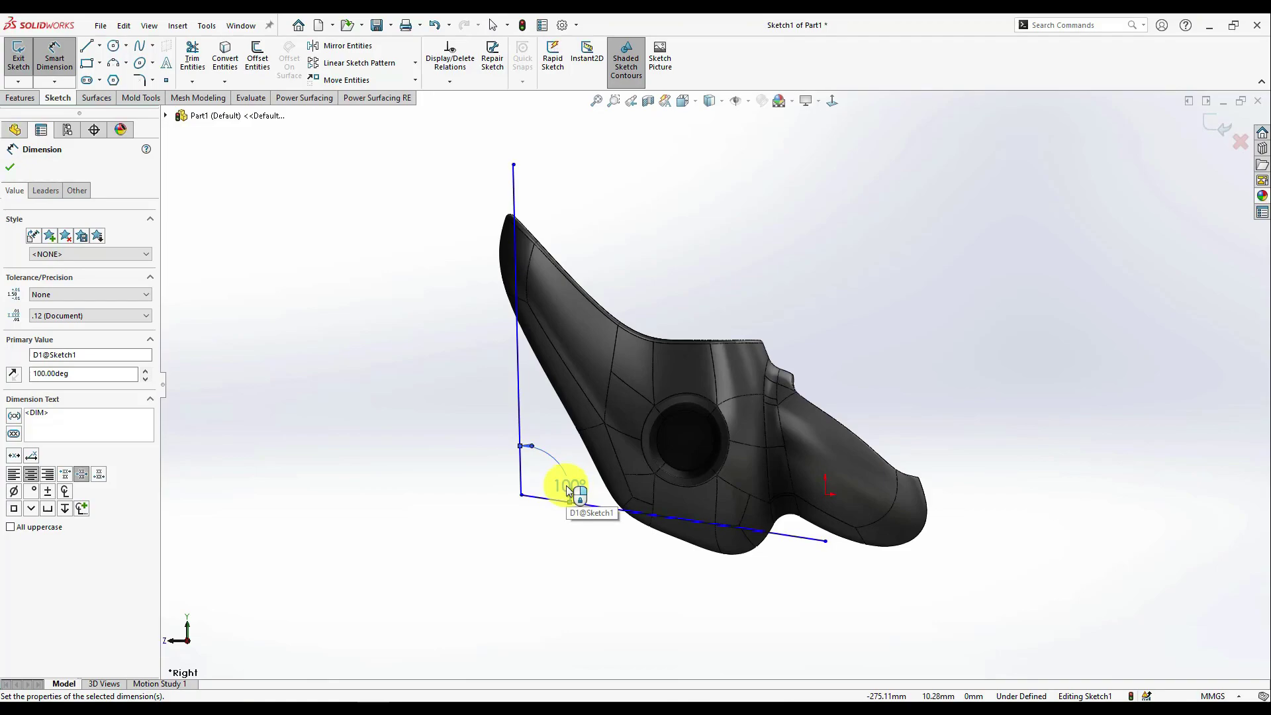
# Set the angle between the two lines to 120° and move the near-vertical line clear of the part's back.
pyautogui.doubleClick(567, 488)
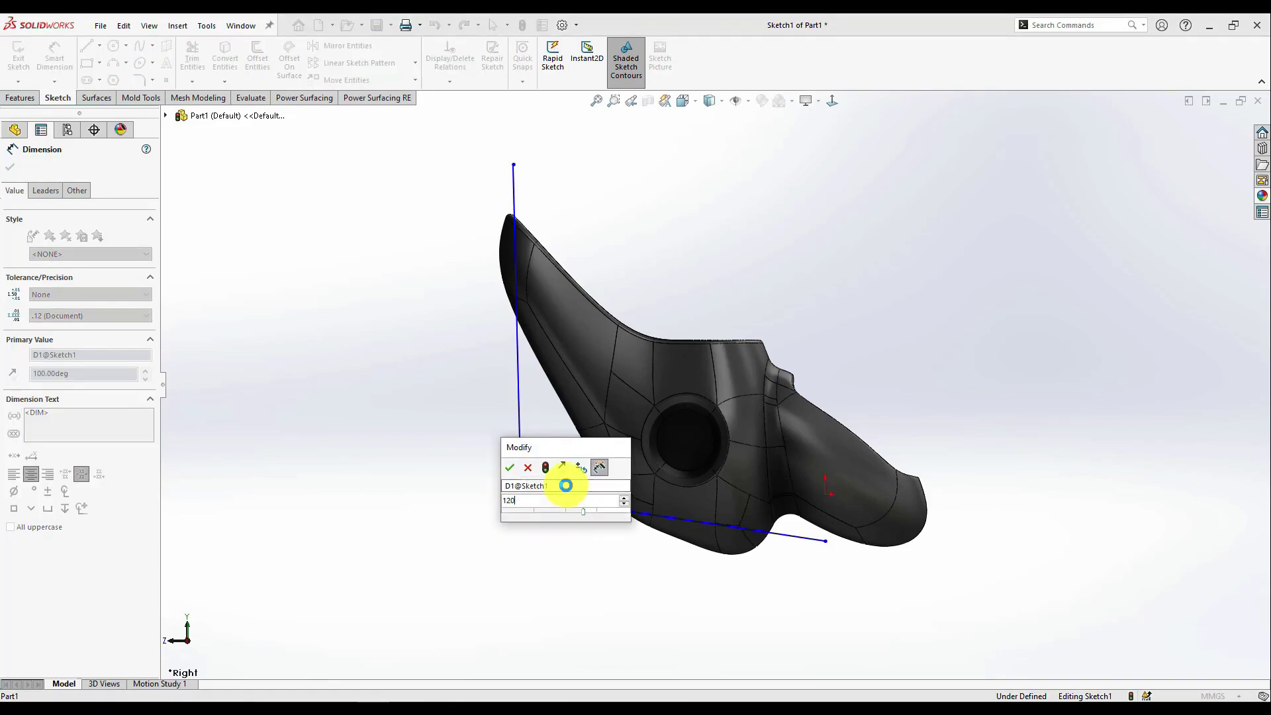
pyautogui.write('120')
pyautogui.press('Return')
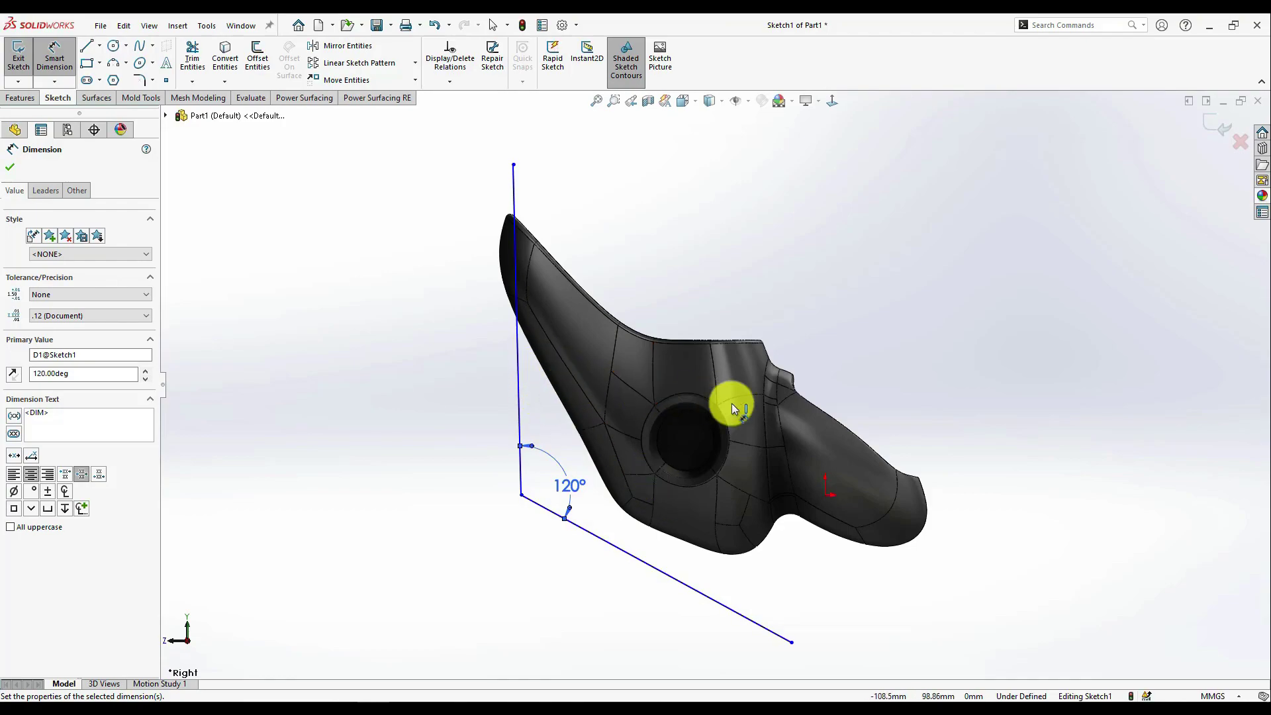
pyautogui.scroll(-2, 716, 445)
pyautogui.scroll(1, 680, 474)
pyautogui.press('Escape')
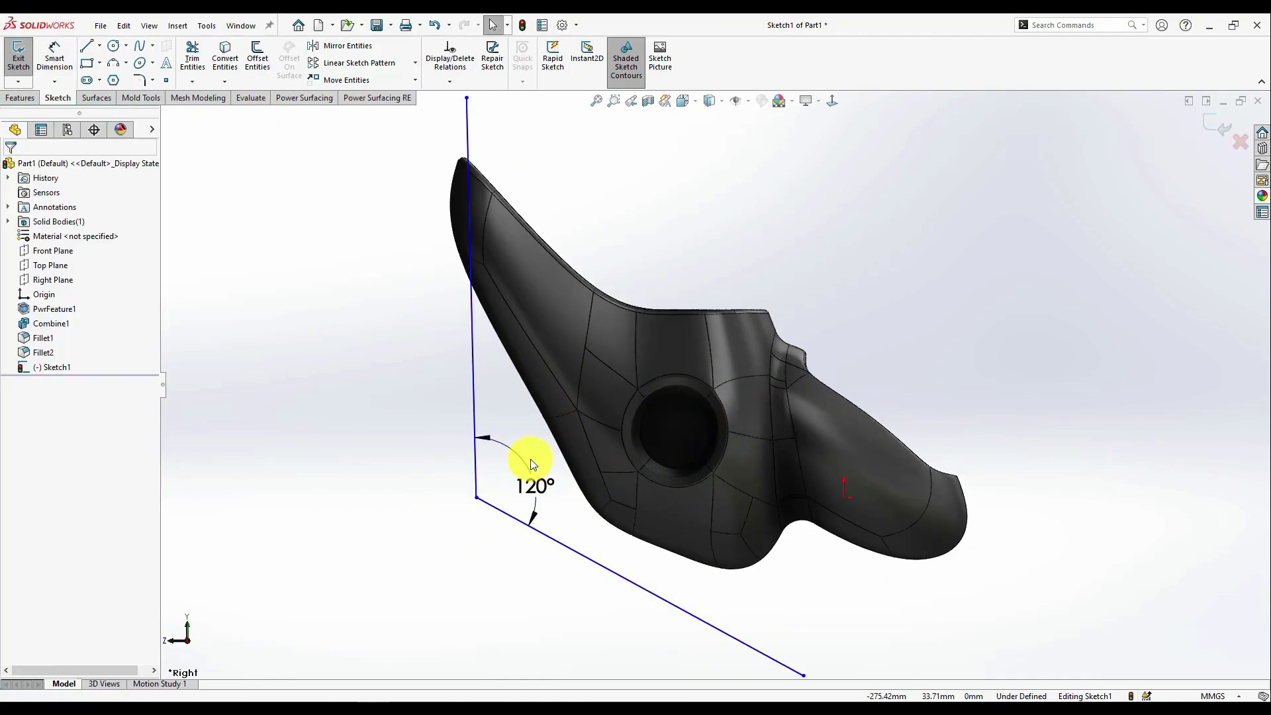
pyautogui.moveTo(472, 347); pyautogui.dragTo(425, 344)
# Extrude the two-line sketch as a surface, 297 mm in the first direction, with the second direction enabled.
pyautogui.click(96, 98)
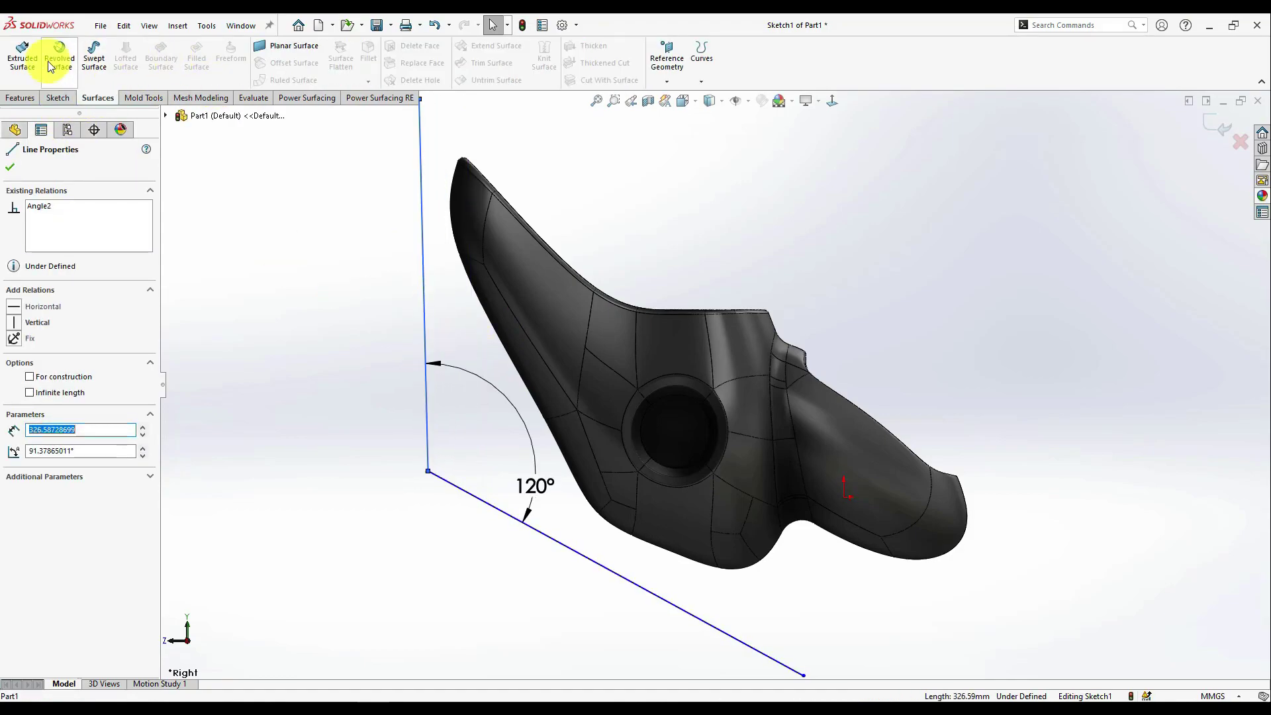
pyautogui.click(23, 52)
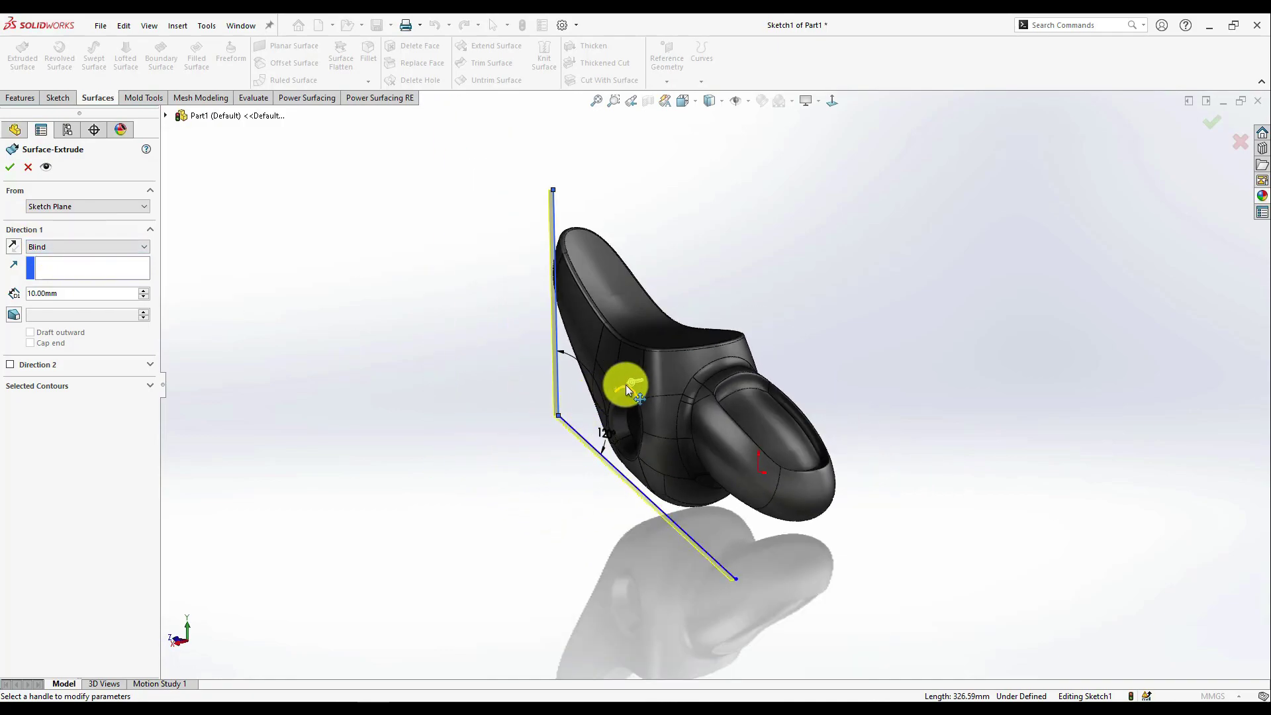
pyautogui.moveTo(627, 385); pyautogui.dragTo(480, 426)
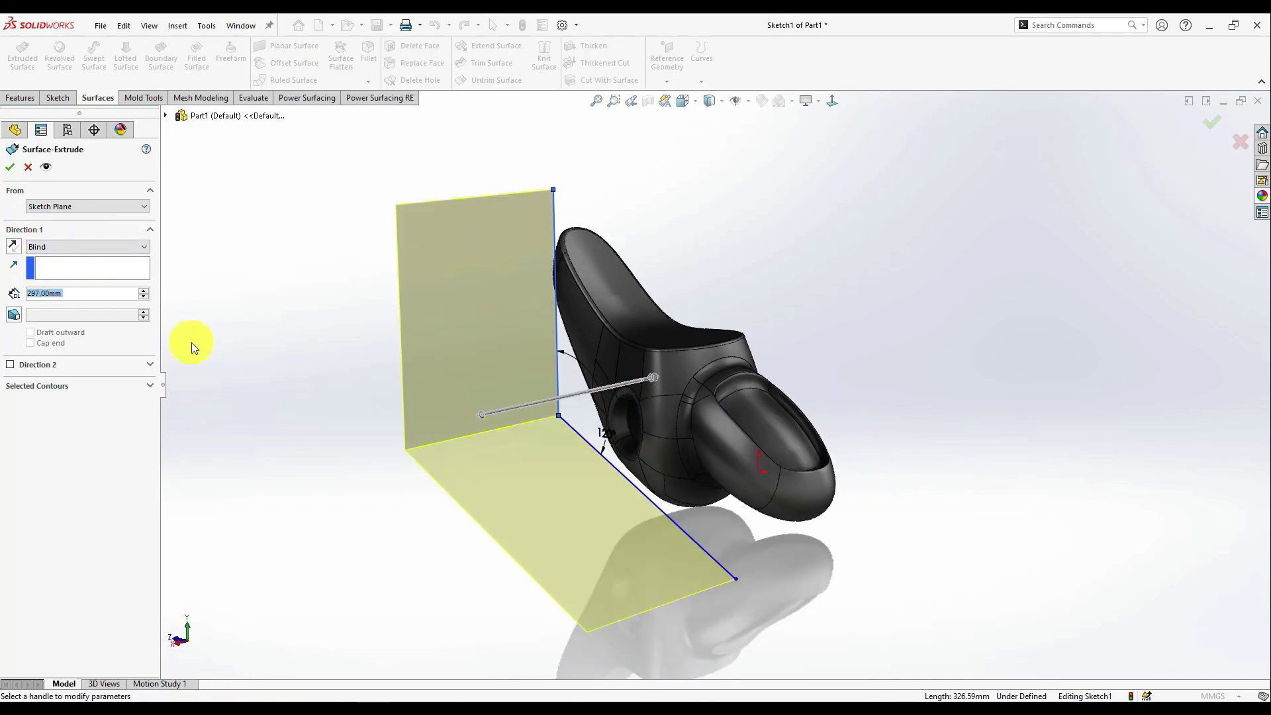
pyautogui.click(11, 365)
pyautogui.moveTo(665, 376)
pyautogui.mouseDown(button='middle')
pyautogui.moveTo(846, 357)
pyautogui.moveTo(655, 398)
pyautogui.mouseUp(button='middle')
pyautogui.click(10, 167)
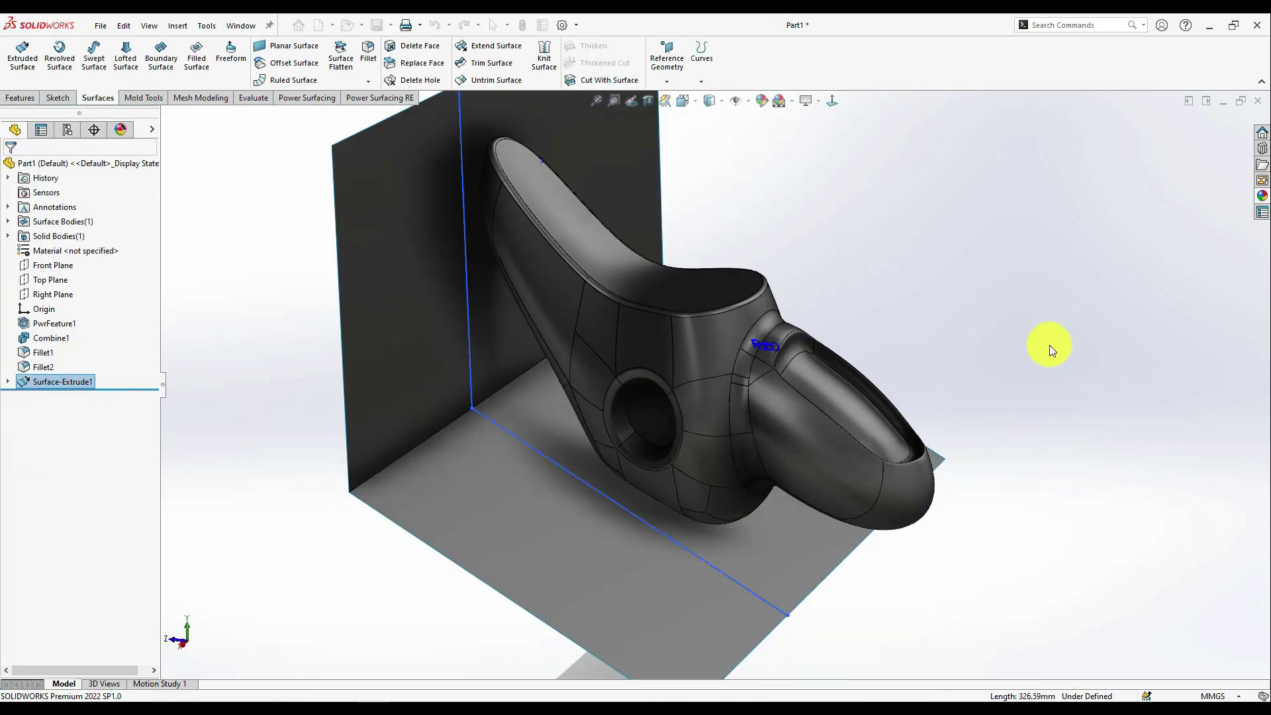
pyautogui.moveTo(914, 371); pyautogui.dragTo(732, 451, button='middle')
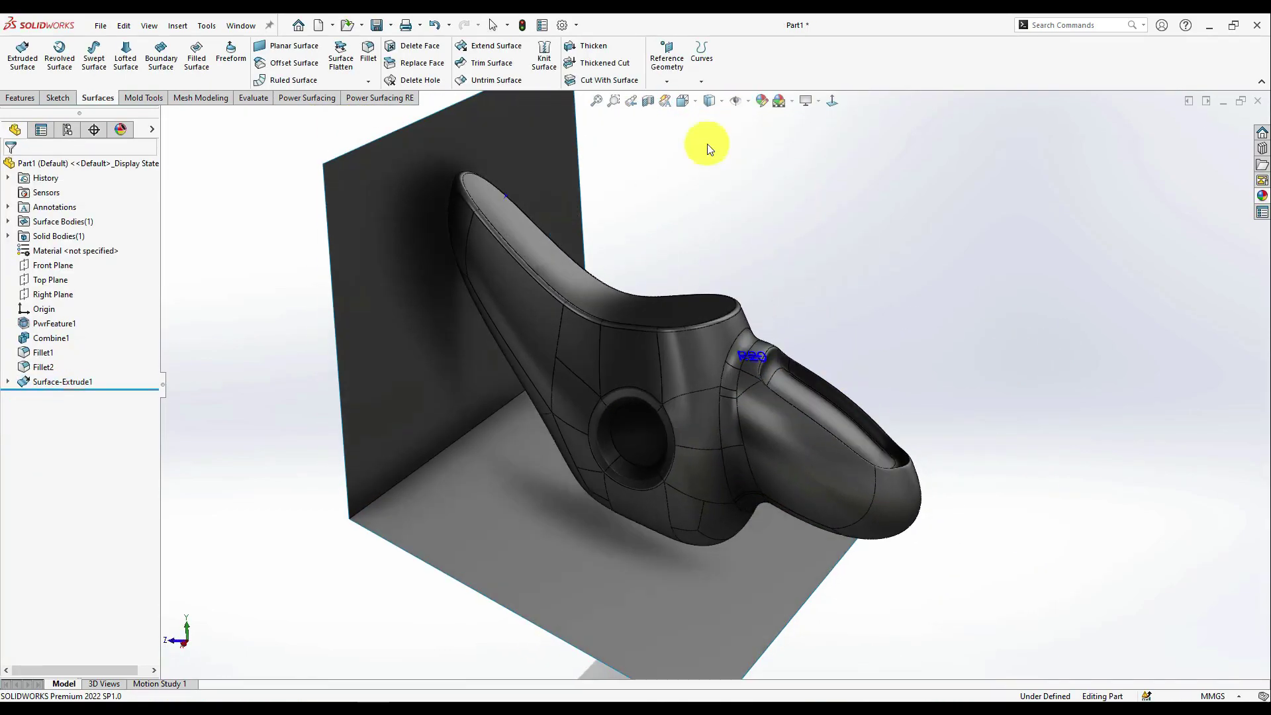
# Reorder the extruded surface so it comes before PwrFeature1 in the feature history.
pyautogui.moveTo(85, 375); pyautogui.dragTo(40, 314)
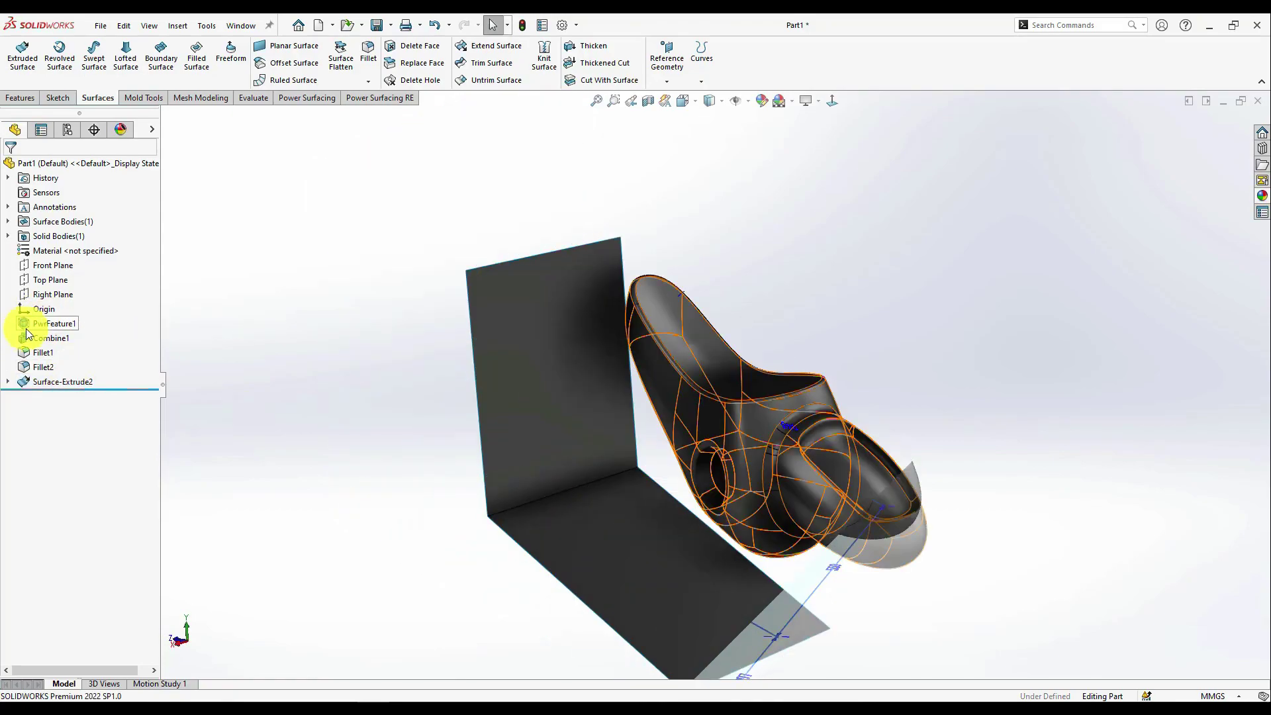
pyautogui.moveTo(35, 324); pyautogui.dragTo(67, 415)
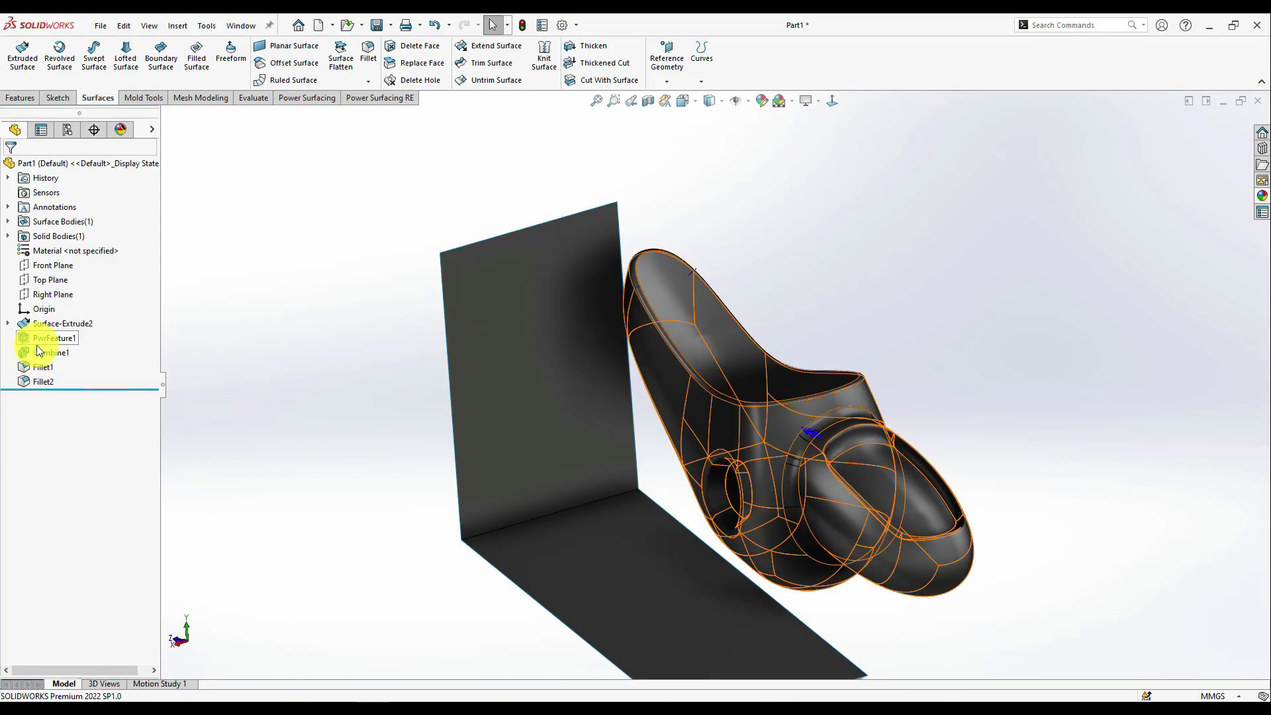
pyautogui.moveTo(531, 553); pyautogui.dragTo(618, 519, button='middle')
pyautogui.rightClick(620, 521)
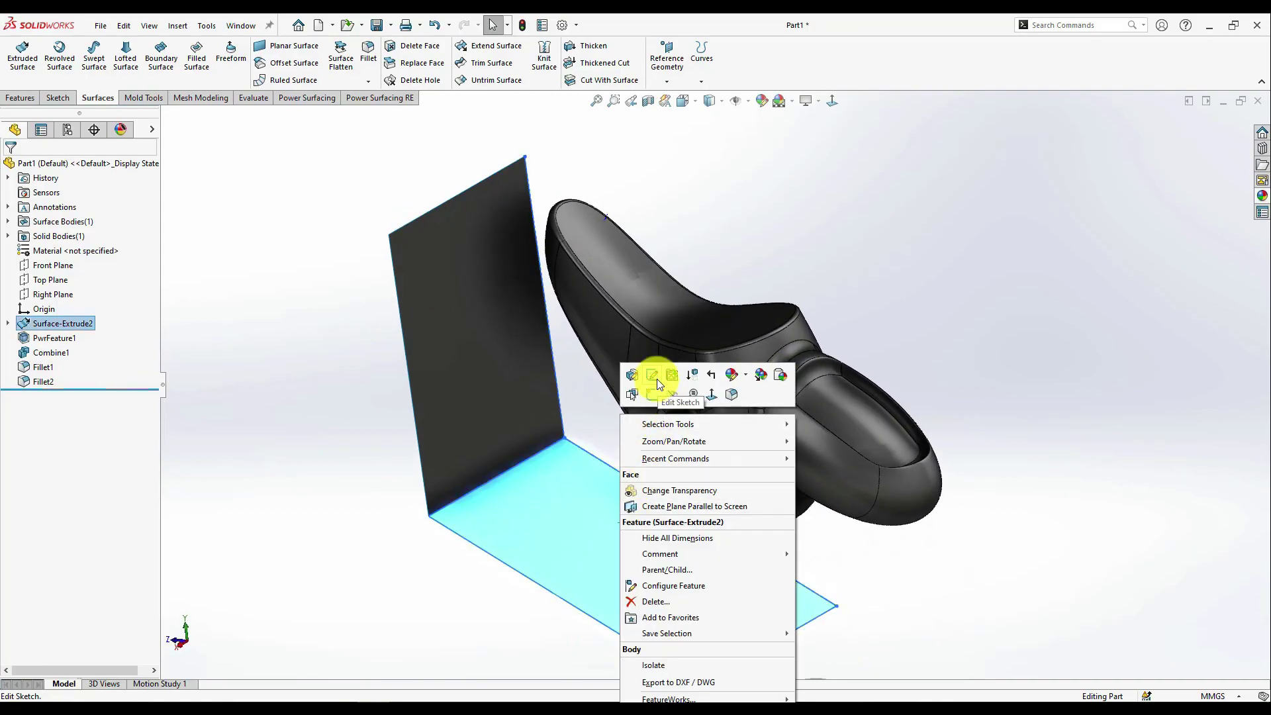
pyautogui.click(655, 377)
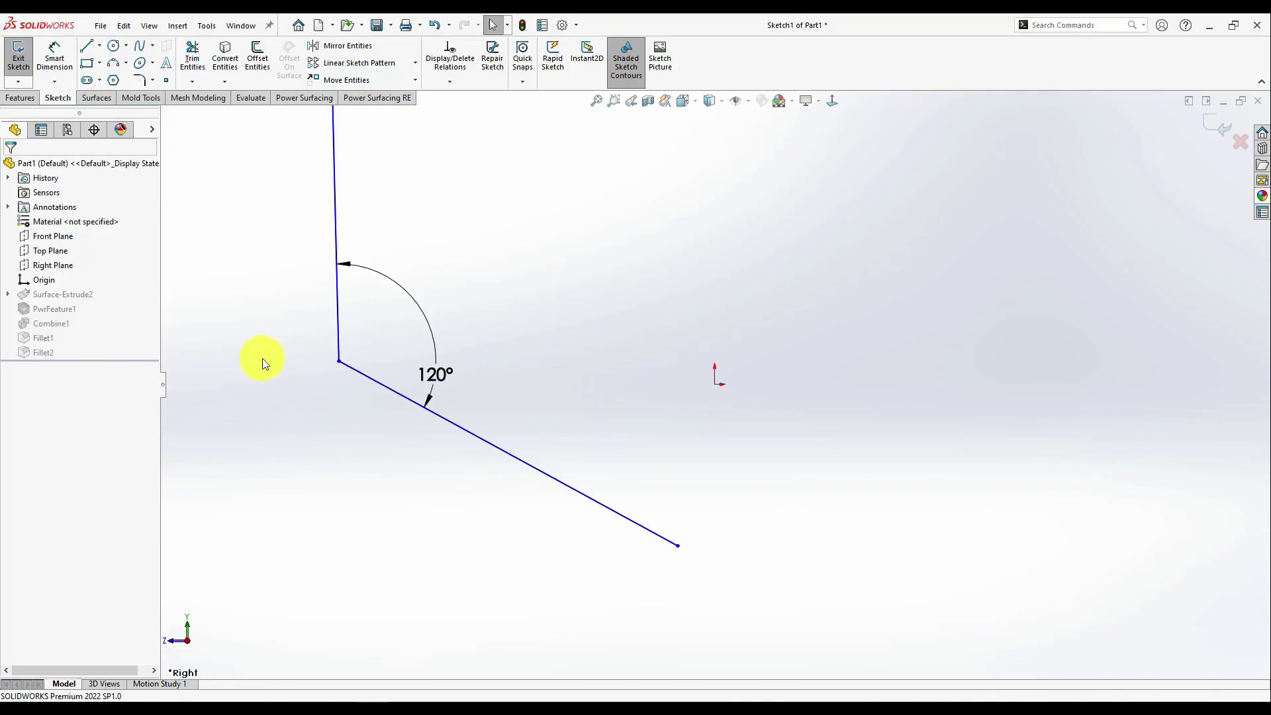
pyautogui.click(1220, 127)
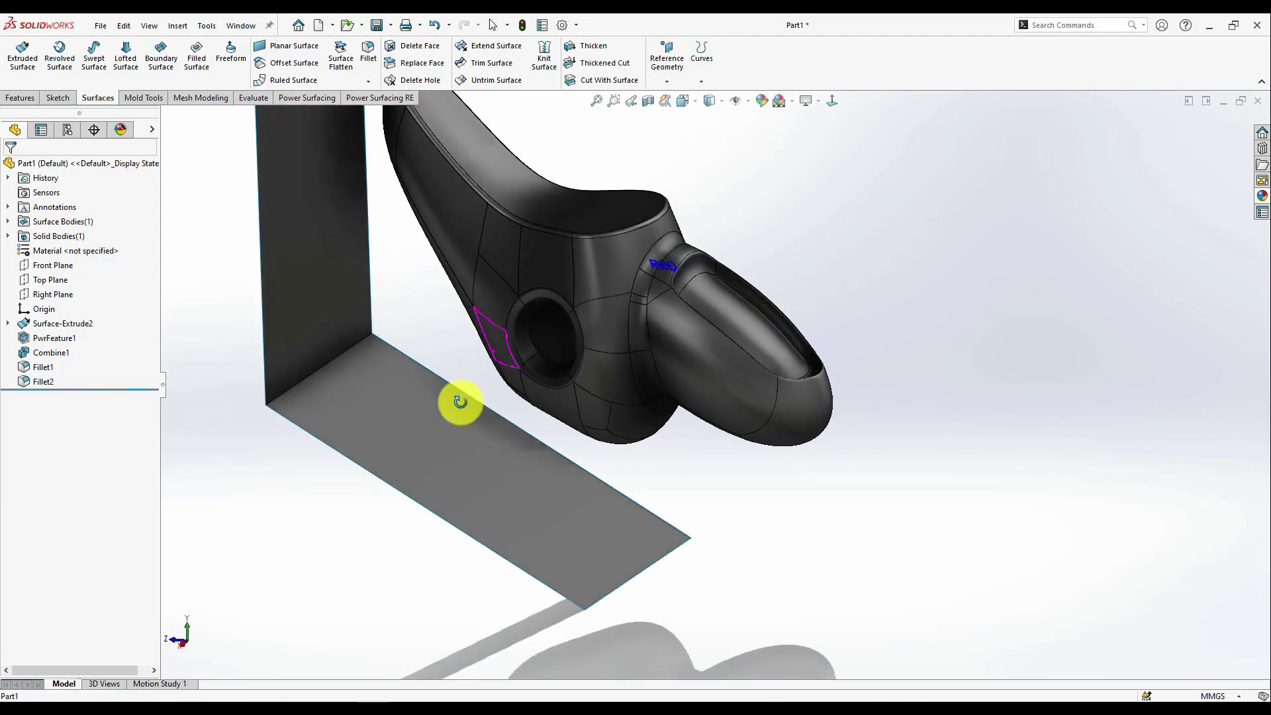
# Edit Surface-Extrude2 to also extrude in the second direction, Blind at 297 mm.
pyautogui.rightClick(55, 325)
pyautogui.click(65, 288)
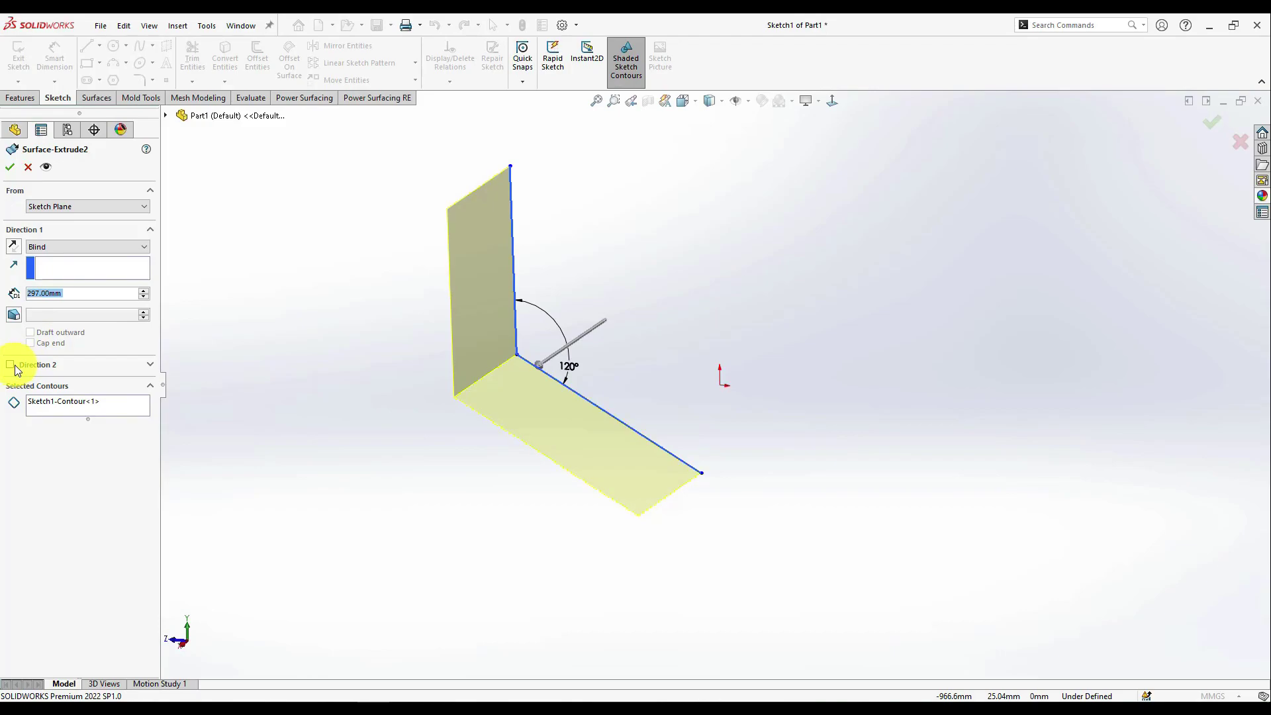
pyautogui.click(18, 370)
pyautogui.click(956, 204)
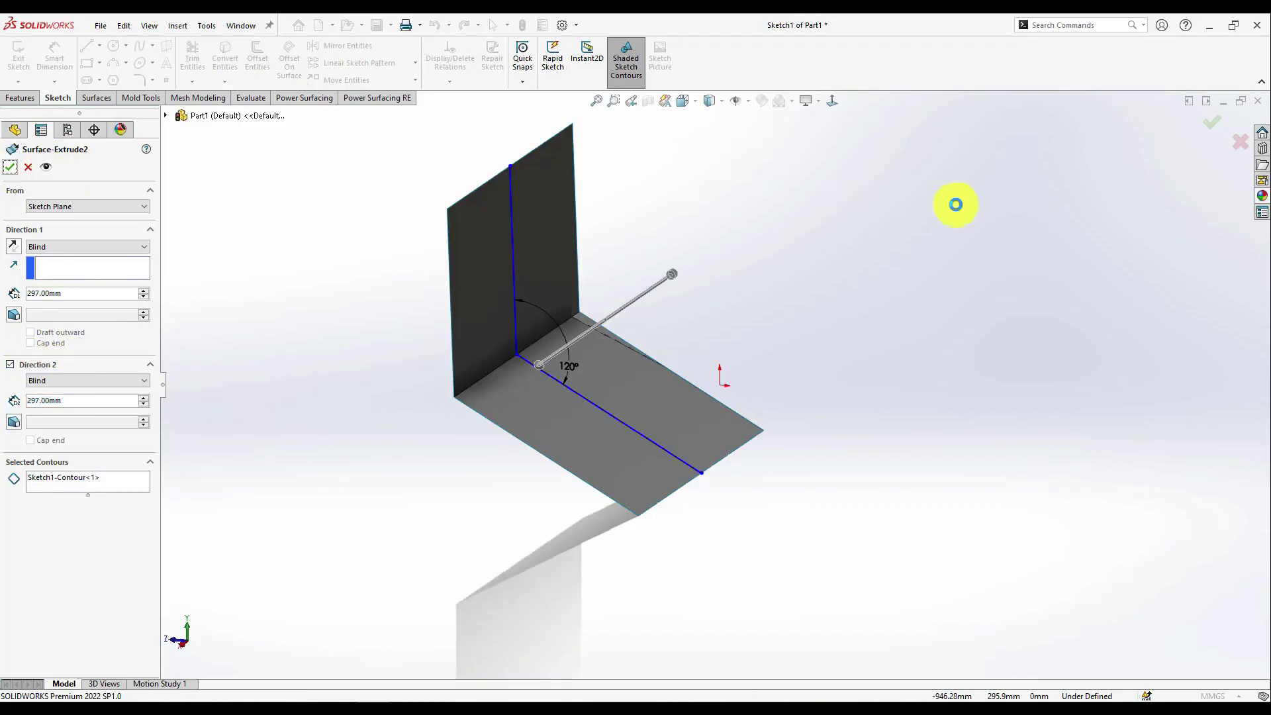
# Accept the surface extrusion edit and open PwrFeature1 for editing.
pyautogui.rightClick(726, 354)
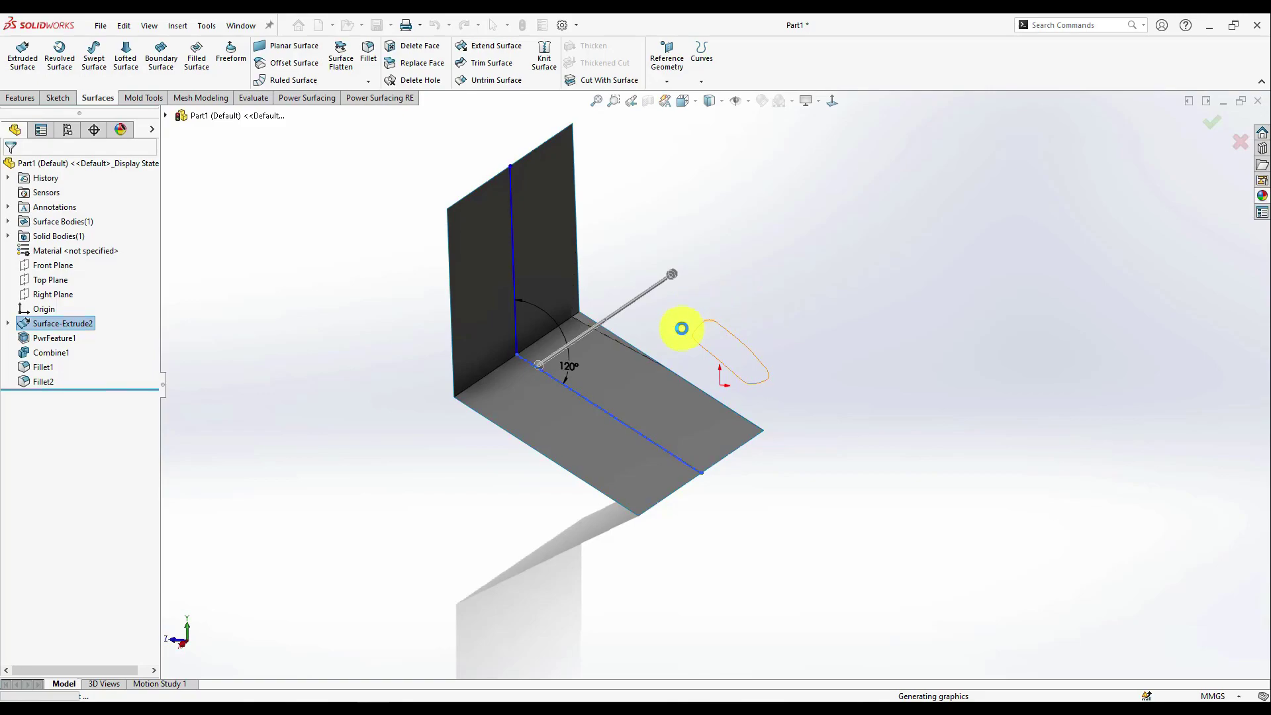
pyautogui.moveTo(446, 335)
pyautogui.mouseDown(button='middle')
pyautogui.moveTo(516, 341)
pyautogui.moveTo(450, 327)
pyautogui.mouseUp(button='middle')
pyautogui.scroll(-2, 596, 315)
pyautogui.press('Escape')
pyautogui.rightClick(648, 310)
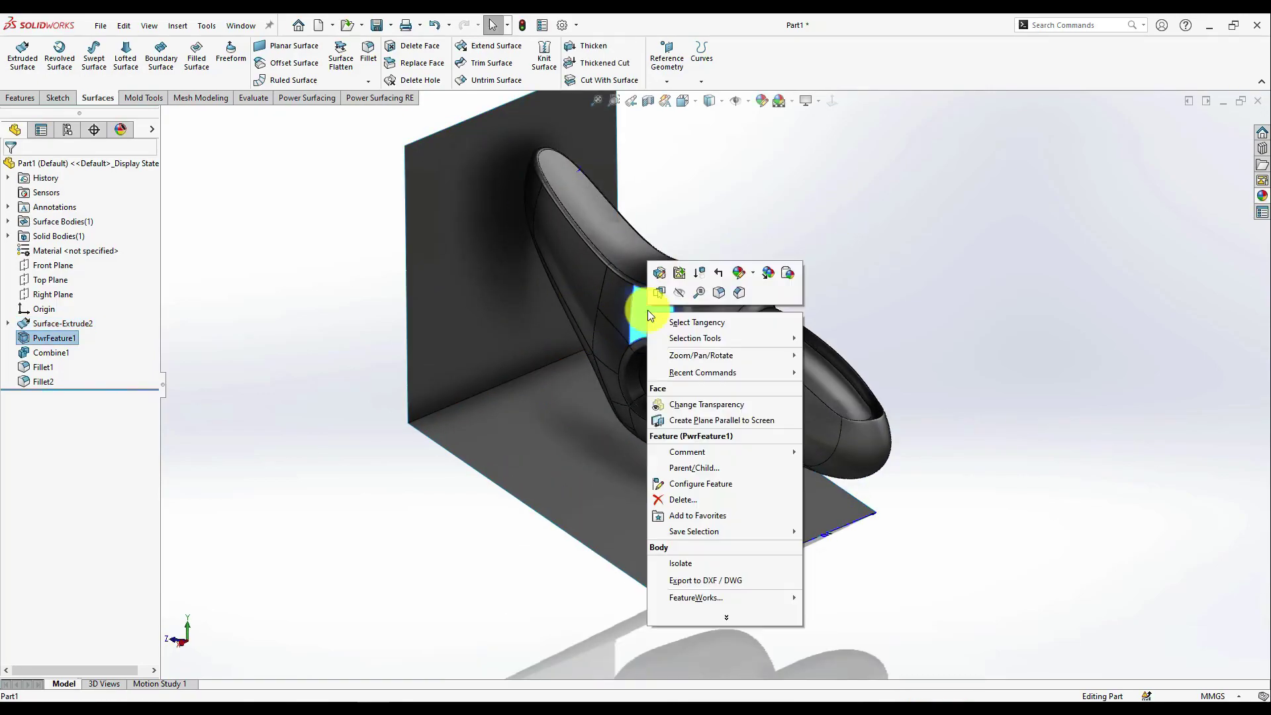
pyautogui.click(662, 270)
pyautogui.moveTo(591, 316); pyautogui.dragTo(635, 303, button='middle')
pyautogui.scroll(-4, 759, 456)
pyautogui.scroll(-6, 759, 456)
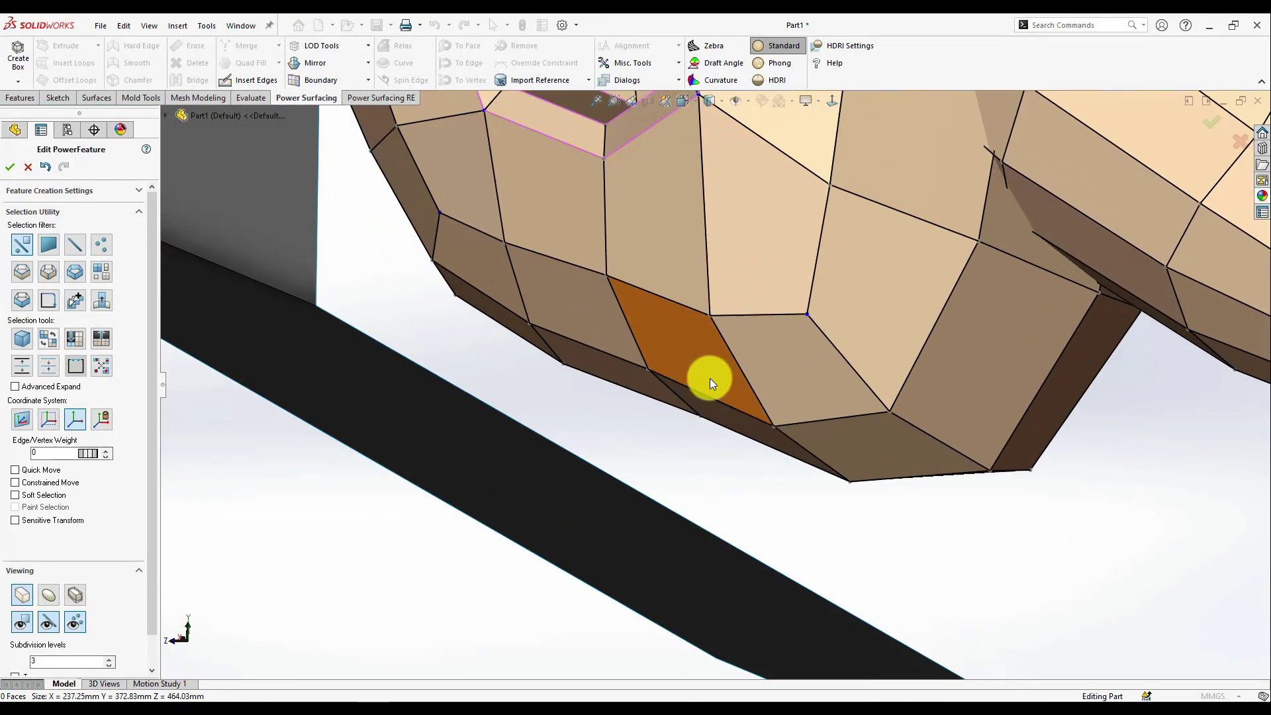
# Select the 16 control-mesh faces that form the underside of the main lobe.
pyautogui.click(709, 375)
pyautogui.keyDown('ctrl'); pyautogui.click(543, 307); pyautogui.keyUp('ctrl')
pyautogui.keyDown('ctrl'); pyautogui.click(543, 308); pyautogui.keyUp('ctrl')
pyautogui.keyDown('ctrl'); pyautogui.click(531, 330); pyautogui.keyUp('ctrl')
pyautogui.keyDown('ctrl'); pyautogui.click(562, 348); pyautogui.keyUp('ctrl')
pyautogui.keyDown('ctrl'); pyautogui.click(531, 302); pyautogui.keyUp('ctrl')
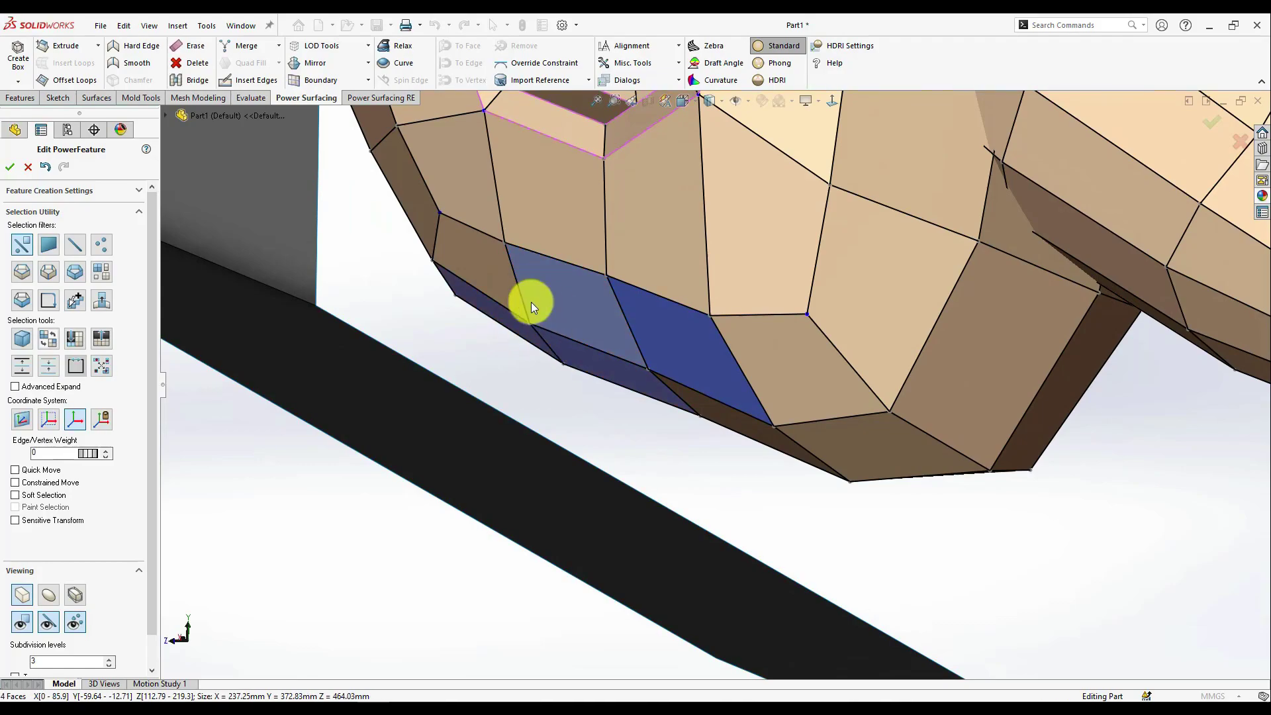
pyautogui.keyDown('ctrl'); pyautogui.click(490, 278); pyautogui.keyUp('ctrl')
pyautogui.keyDown('ctrl'); pyautogui.click(803, 388); pyautogui.keyUp('ctrl')
pyautogui.keyDown('ctrl'); pyautogui.click(852, 461); pyautogui.keyUp('ctrl')
pyautogui.moveTo(852, 461); pyautogui.dragTo(848, 449, button='middle')
pyautogui.keyDown('ctrl'); pyautogui.click(823, 464); pyautogui.keyUp('ctrl')
pyautogui.moveTo(909, 508); pyautogui.dragTo(892, 474, button='middle')
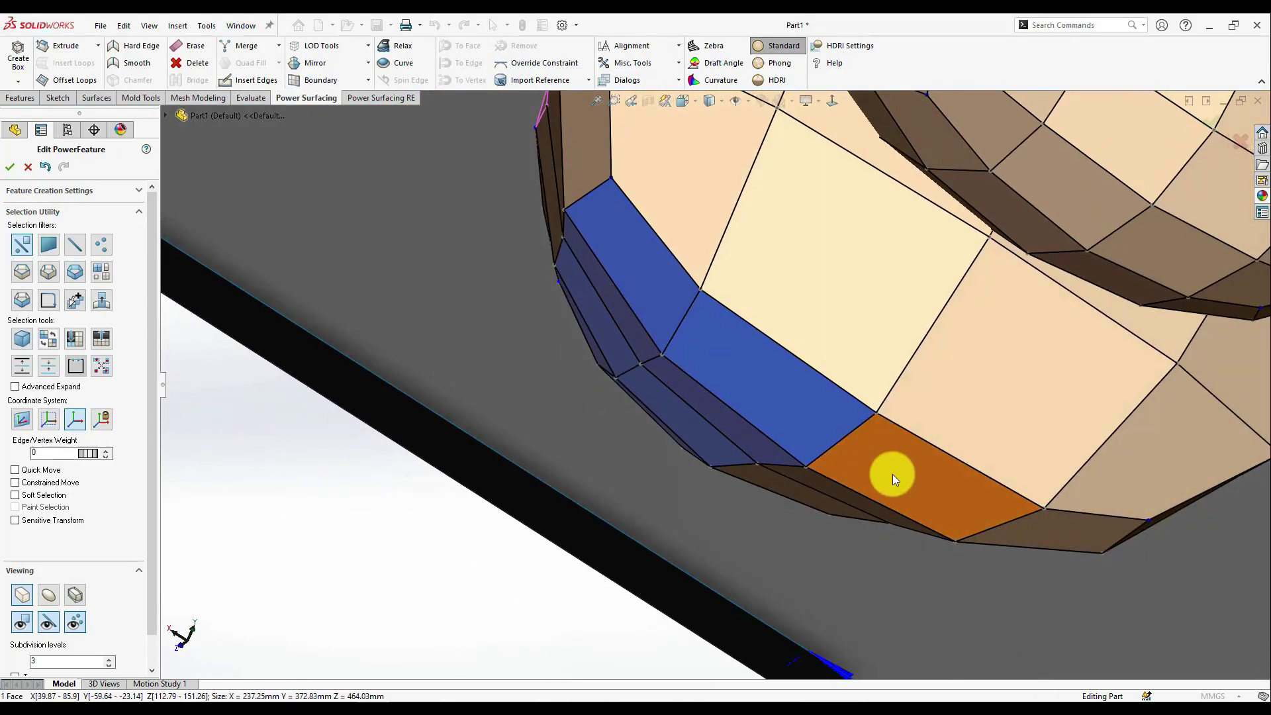
pyautogui.keyDown('ctrl'); pyautogui.click(892, 474); pyautogui.keyUp('ctrl')
pyautogui.keyDown('ctrl'); pyautogui.click(858, 496); pyautogui.keyUp('ctrl')
pyautogui.keyDown('ctrl'); pyautogui.click(799, 490); pyautogui.keyUp('ctrl')
pyautogui.moveTo(802, 493); pyautogui.dragTo(831, 478, button='middle')
pyautogui.keyDown('ctrl'); pyautogui.click(956, 535); pyautogui.keyUp('ctrl')
pyautogui.keyDown('ctrl'); pyautogui.click(947, 462); pyautogui.keyUp('ctrl')
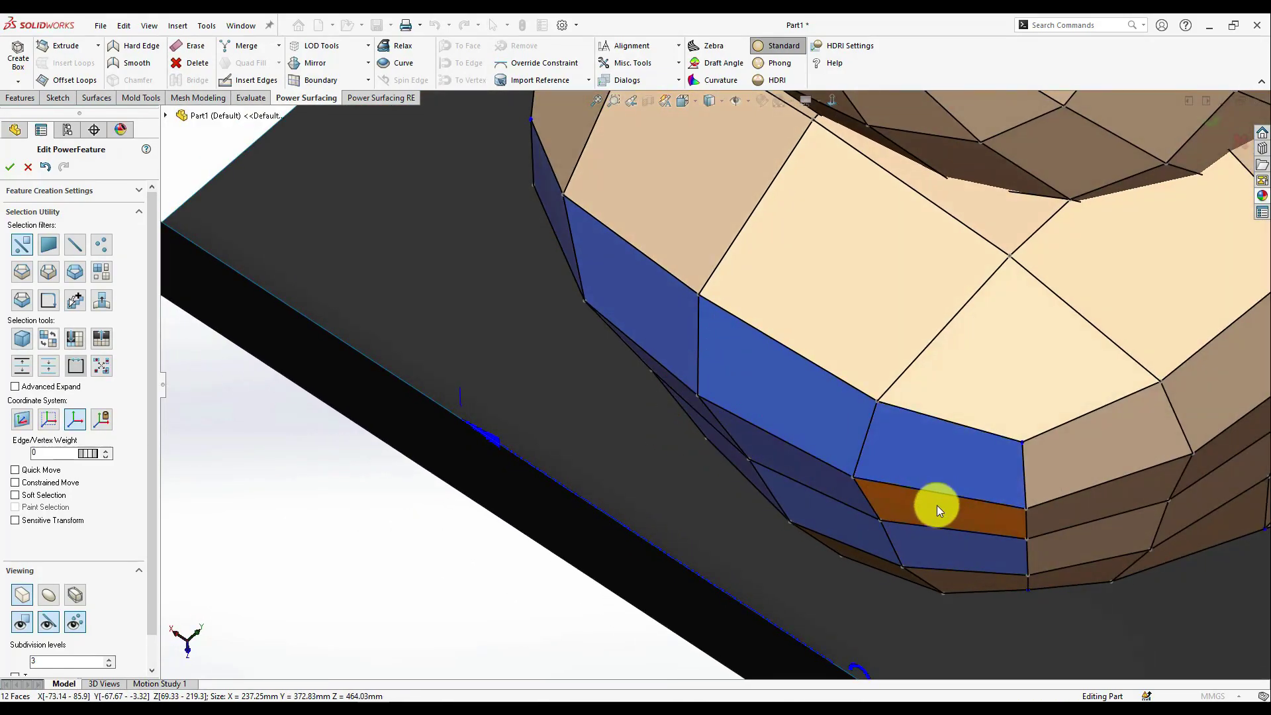
pyautogui.keyDown('ctrl'); pyautogui.click(936, 506); pyautogui.keyUp('ctrl')
pyautogui.keyDown('ctrl'); pyautogui.click(943, 579); pyautogui.keyUp('ctrl')
pyautogui.keyDown('ctrl'); pyautogui.click(891, 575); pyautogui.keyUp('ctrl')
pyautogui.doubleClick(885, 571)
pyautogui.moveTo(887, 566); pyautogui.dragTo(728, 454, button='middle')
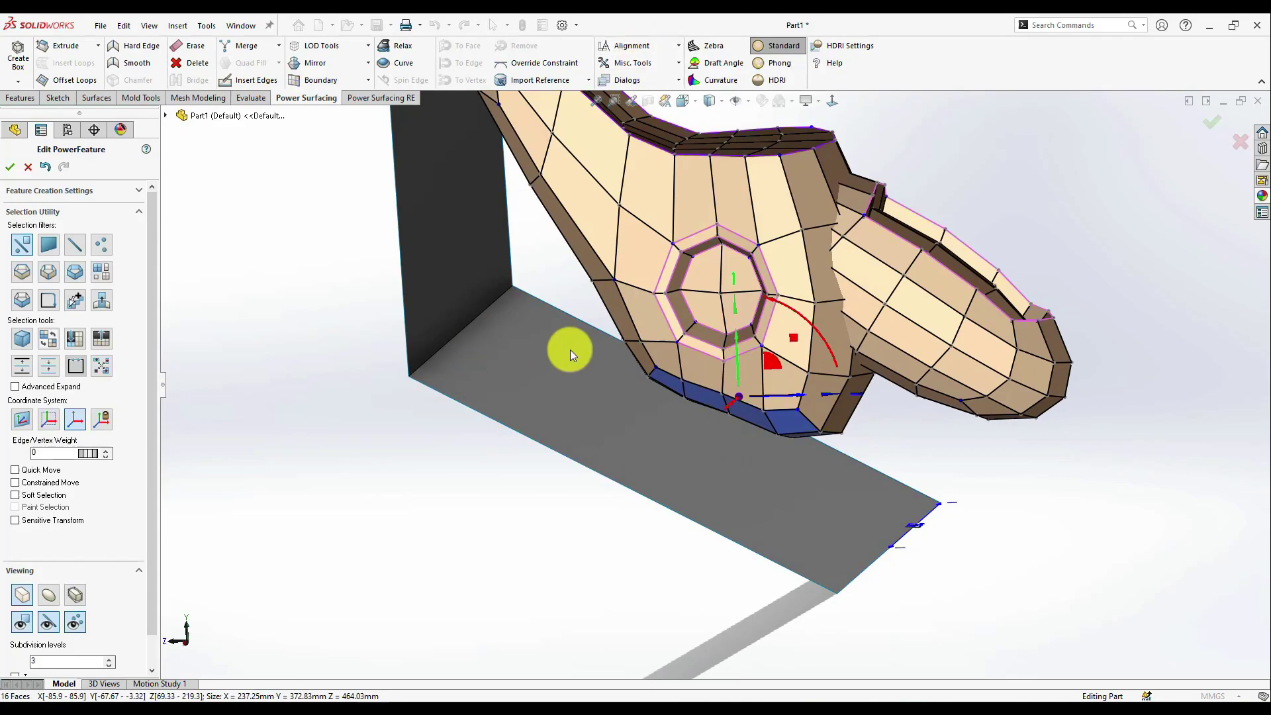
# Import the sloping lower face of the extruded surface as a reference for the mesh.
pyautogui.moveTo(570, 350); pyautogui.dragTo(641, 116, button='middle')
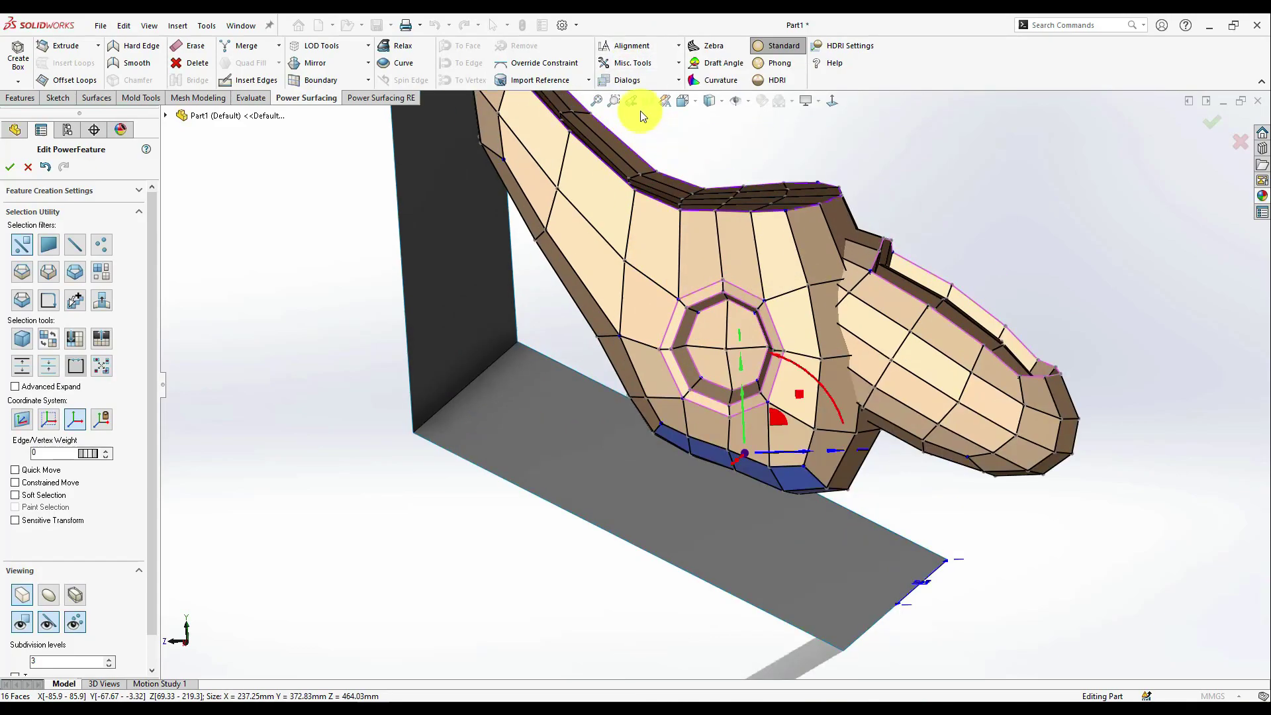
pyautogui.click(549, 79)
pyautogui.click(554, 457)
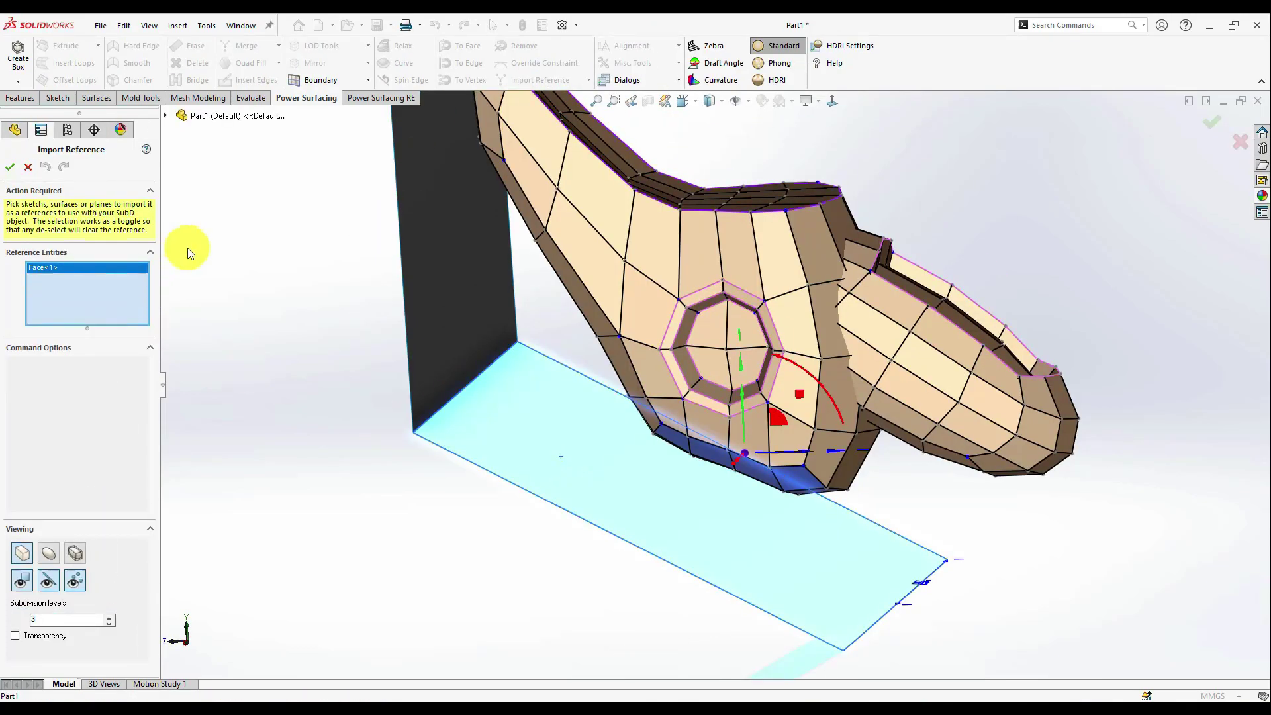
pyautogui.click(10, 169)
pyautogui.moveTo(758, 534); pyautogui.dragTo(764, 511, button='middle')
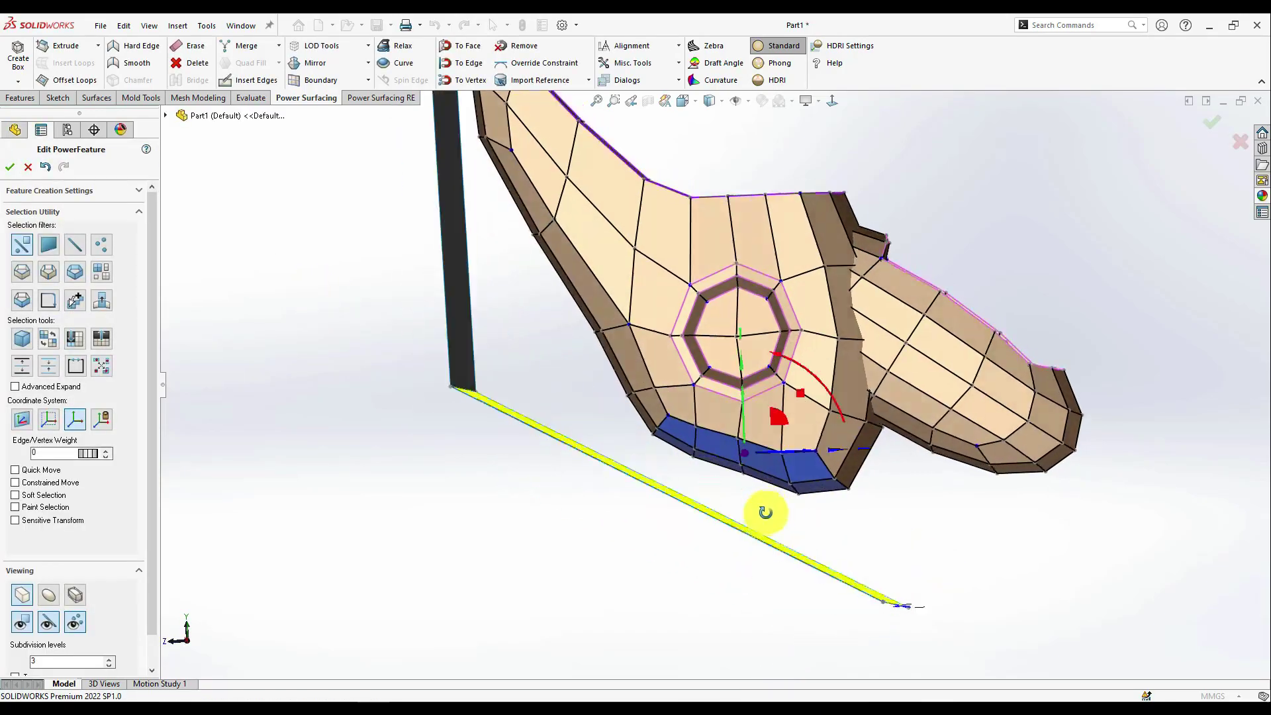
pyautogui.moveTo(674, 248); pyautogui.dragTo(639, 192, button='middle')
pyautogui.click(678, 45)
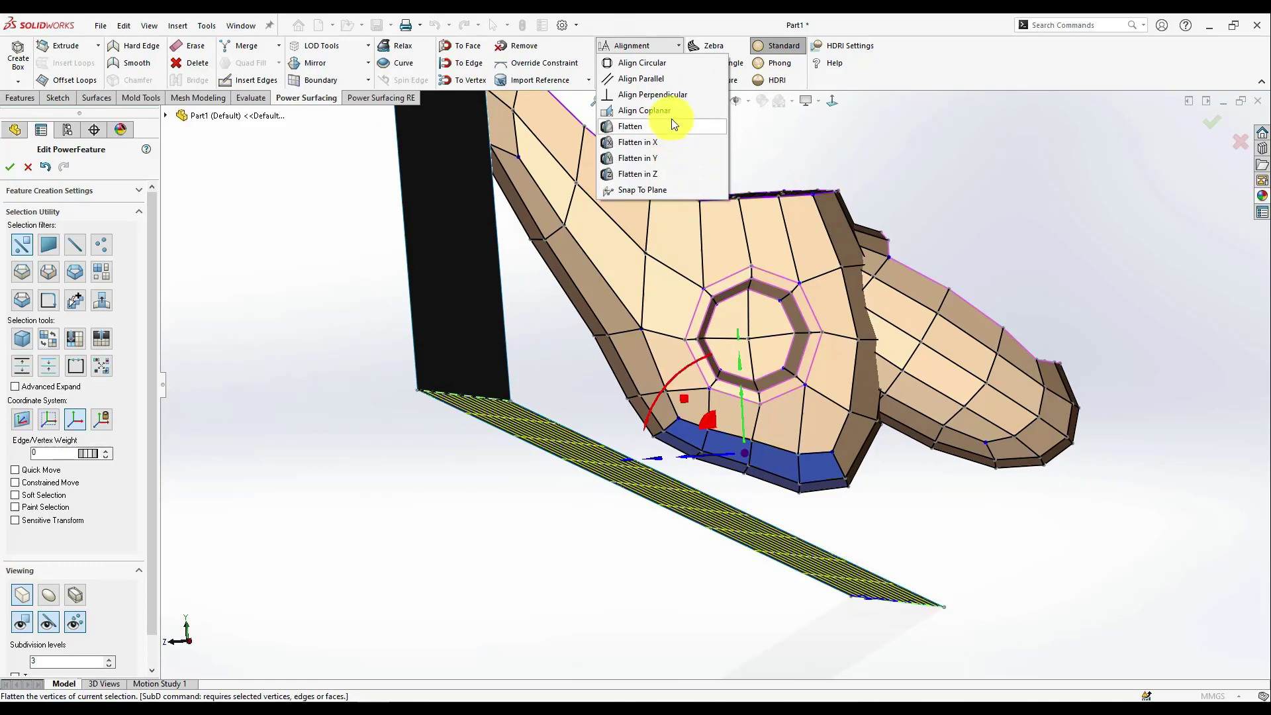
pyautogui.click(672, 110)
pyautogui.moveTo(700, 296); pyautogui.dragTo(629, 304, button='middle')
pyautogui.click(642, 52)
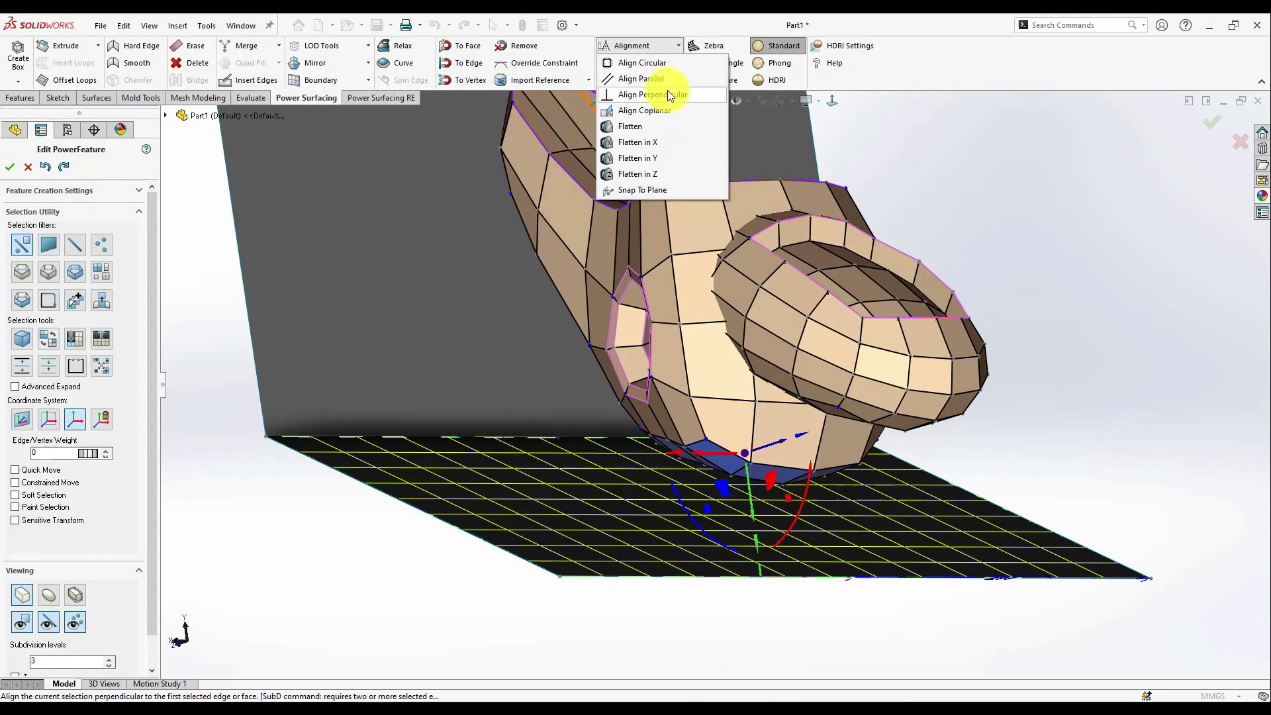
pyautogui.click(667, 84)
pyautogui.moveTo(680, 271); pyautogui.dragTo(659, 356, button='middle')
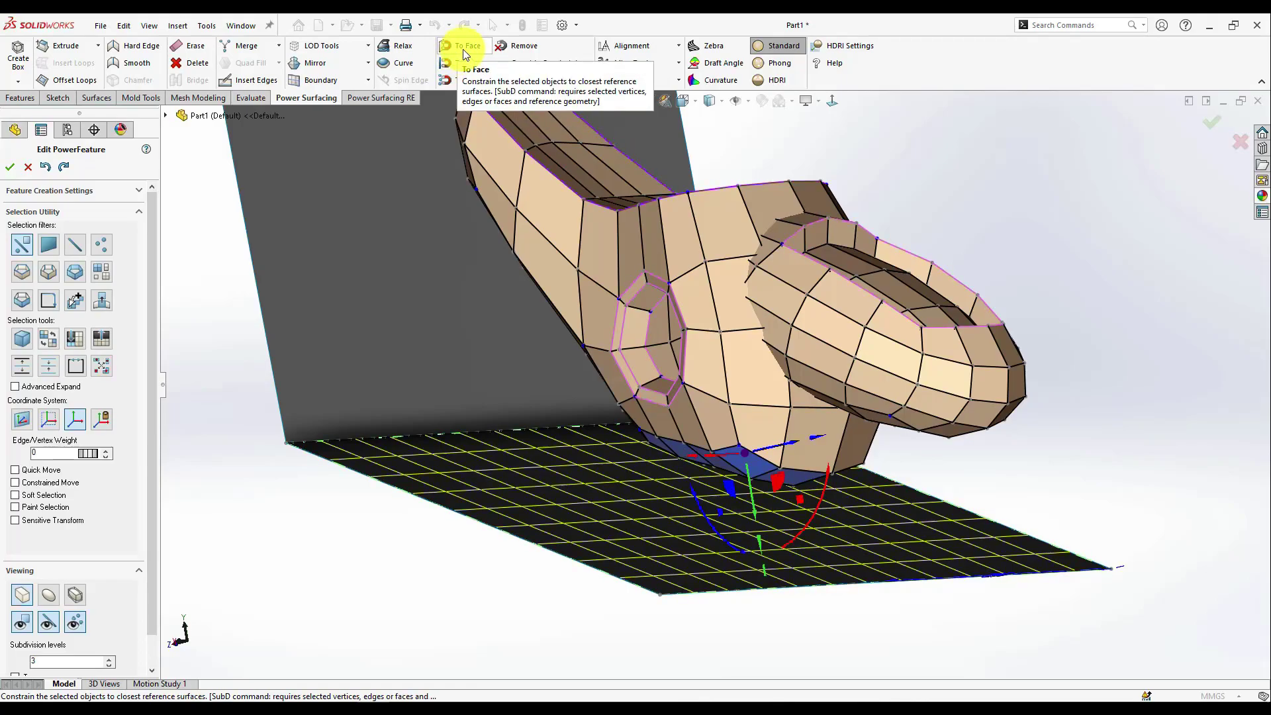
# Constrain the selected underside faces to the imported reference face with To Face.
pyautogui.moveTo(505, 298); pyautogui.dragTo(797, 137, button='middle')
pyautogui.click(833, 101)
pyautogui.click(852, 266)
pyautogui.scroll(-1, 849, 367)
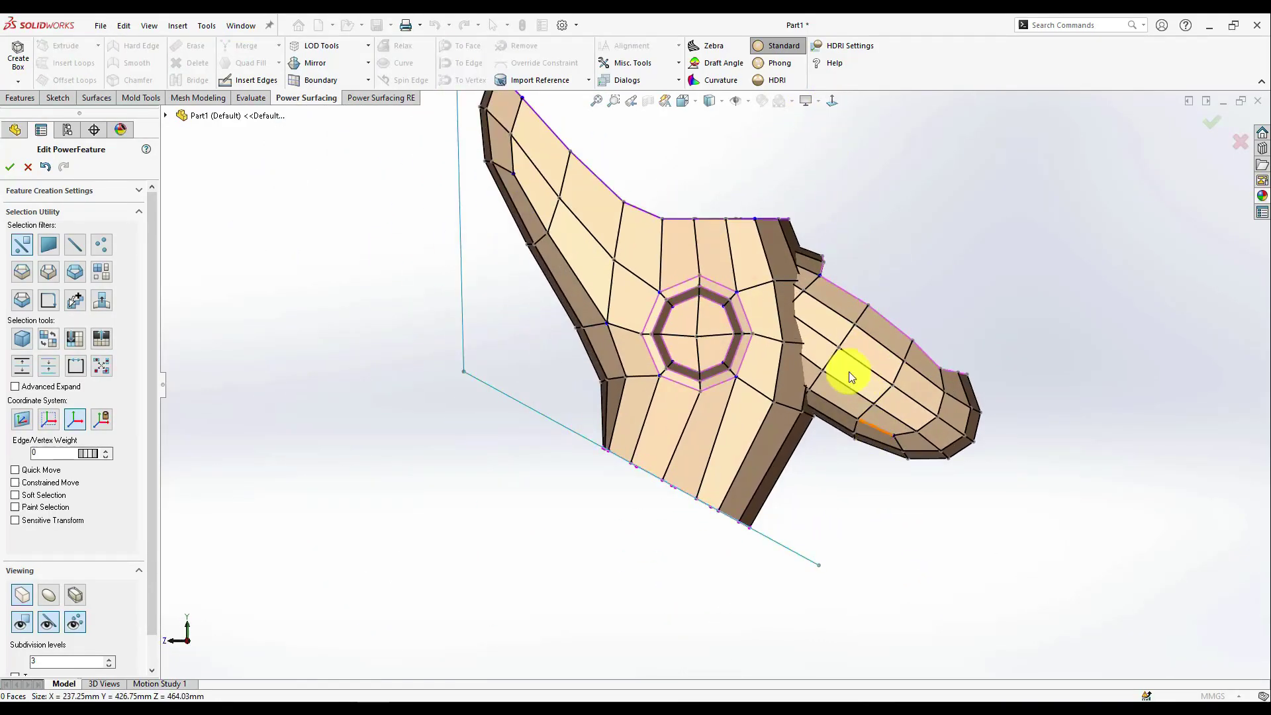
pyautogui.scroll(2, 841, 361)
pyautogui.scroll(-3, 747, 264)
pyautogui.scroll(2, 682, 603)
pyautogui.scroll(-3, 682, 603)
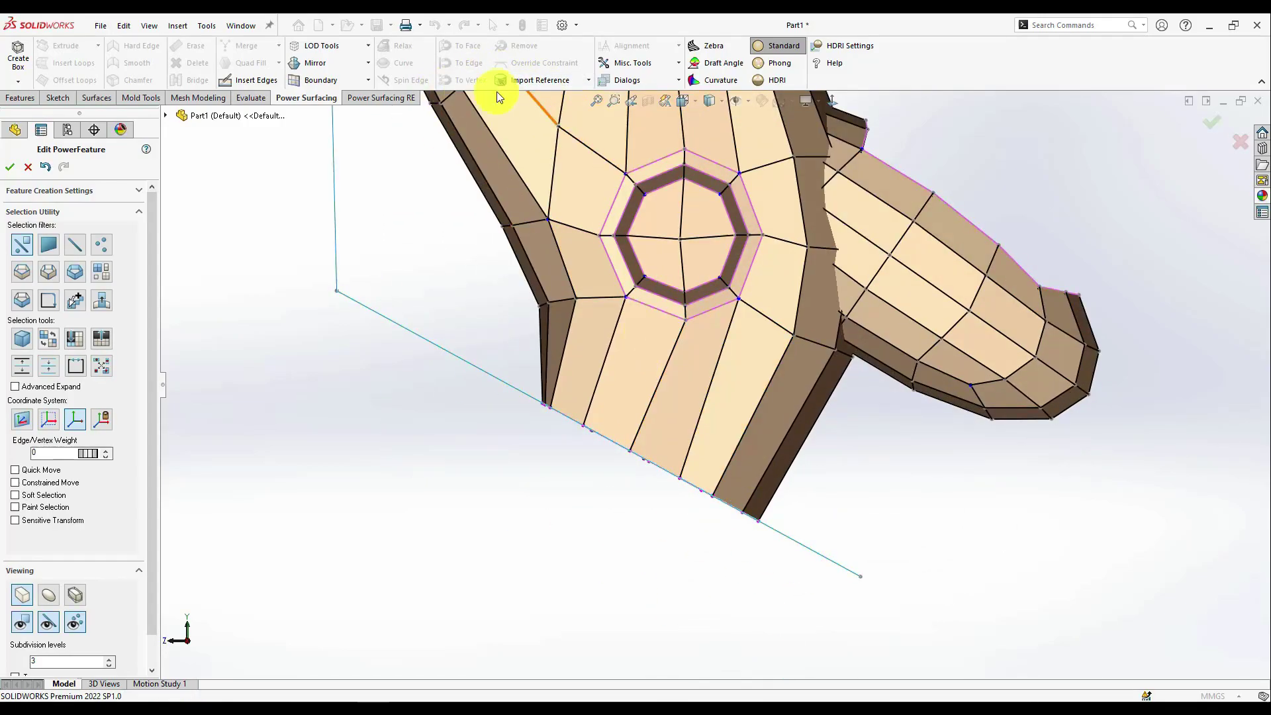
# Remove all reference constraints from the mesh, keeping the flattened underside.
pyautogui.click(589, 80)
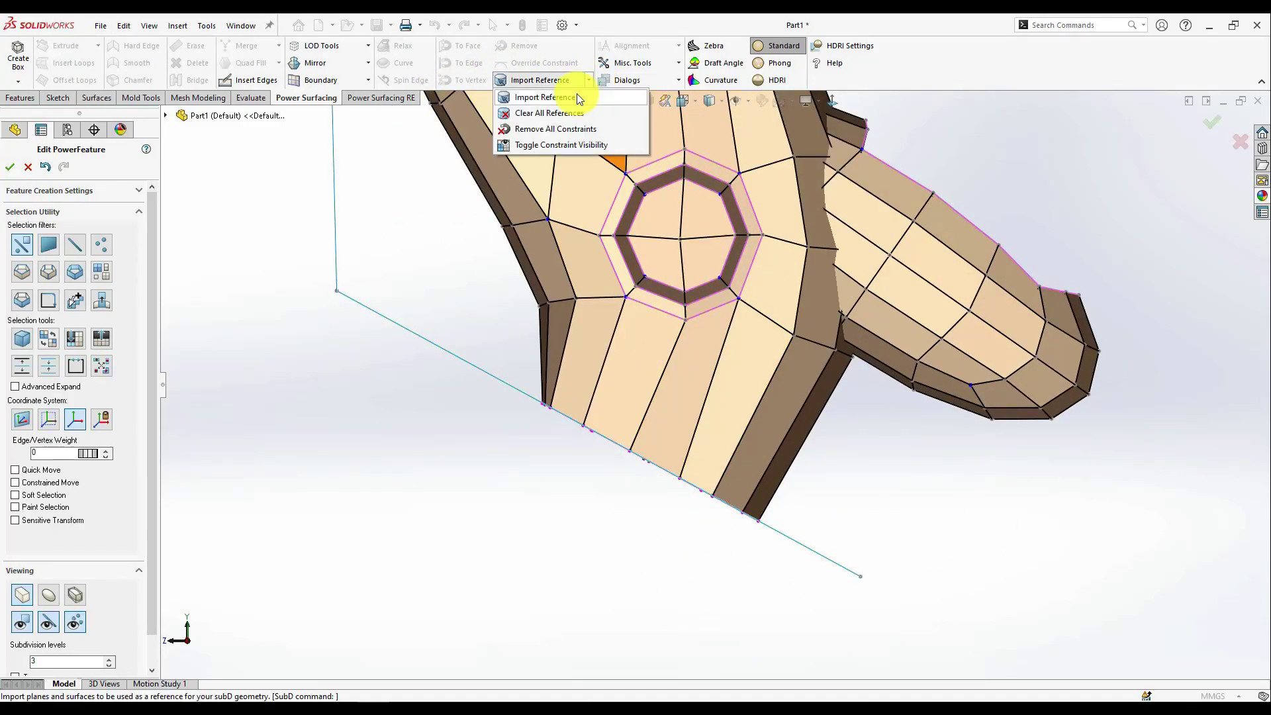
pyautogui.click(534, 129)
pyautogui.scroll(1, 516, 397)
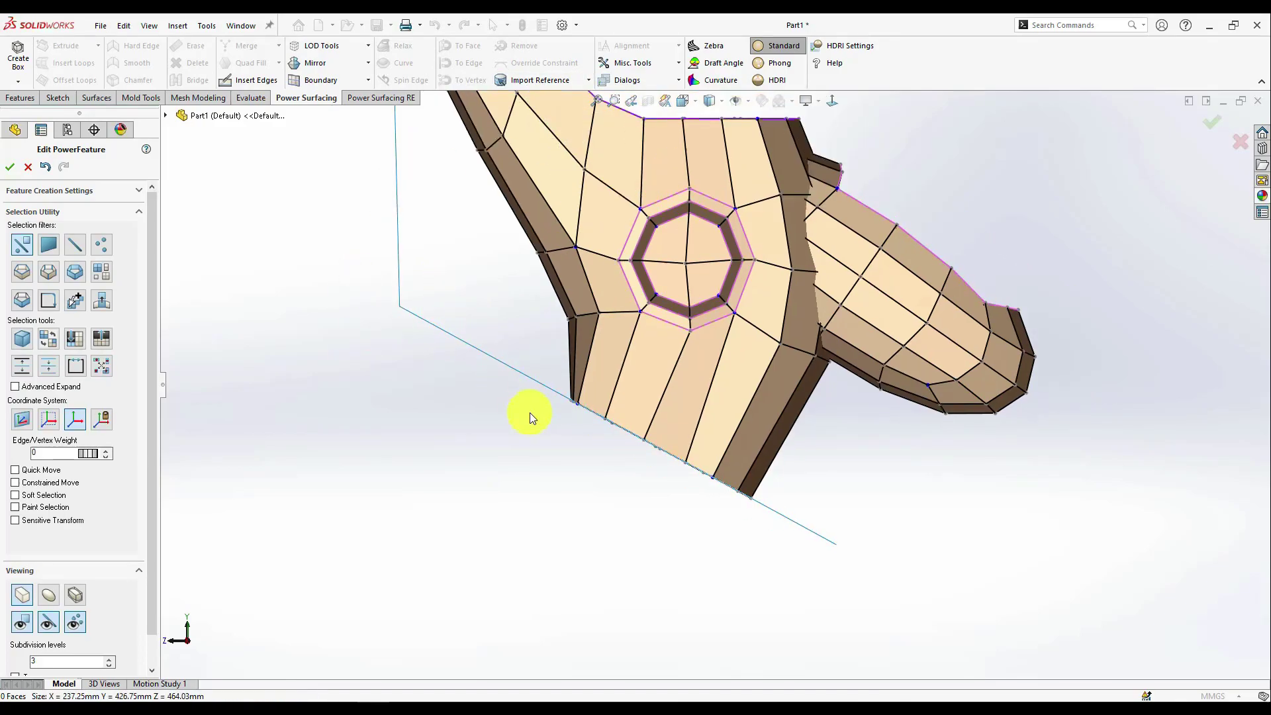
pyautogui.moveTo(577, 495)
pyautogui.mouseDown(button='middle')
pyautogui.moveTo(613, 454)
pyautogui.moveTo(564, 528)
pyautogui.moveTo(562, 427)
pyautogui.mouseUp(button='middle')
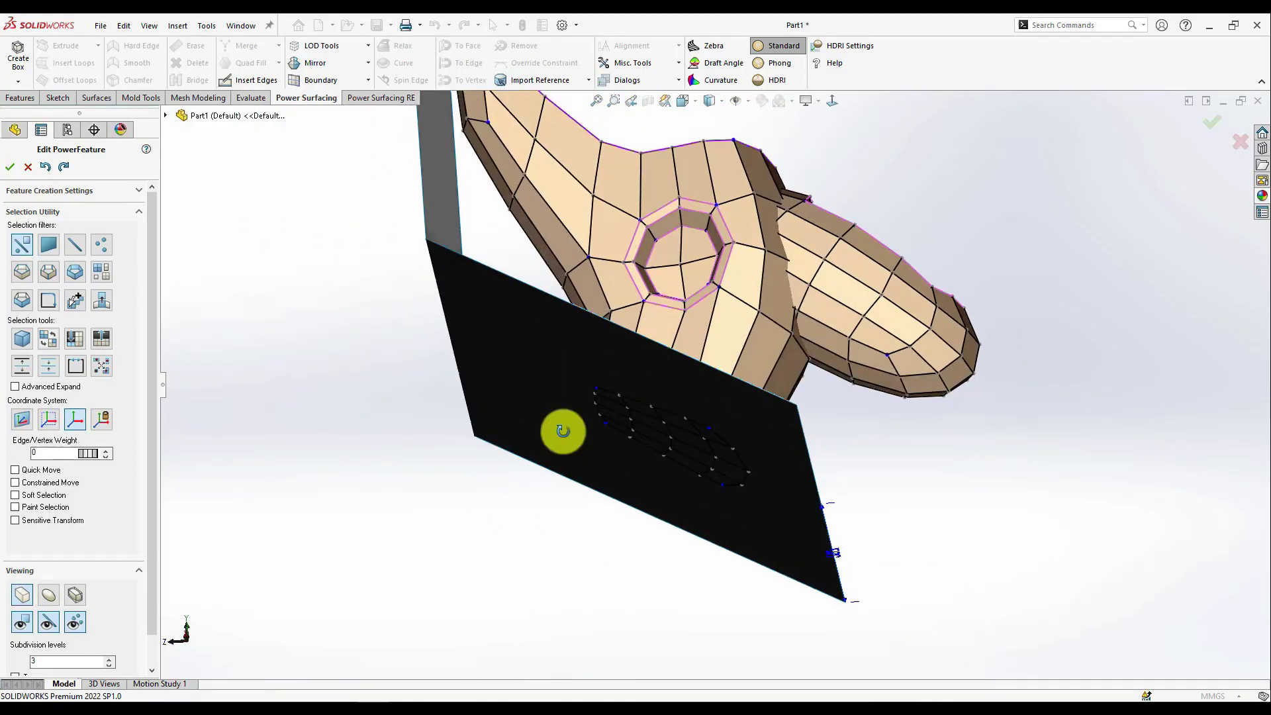
pyautogui.scroll(-5, 720, 426)
pyautogui.moveTo(721, 375); pyautogui.dragTo(701, 474, button='middle')
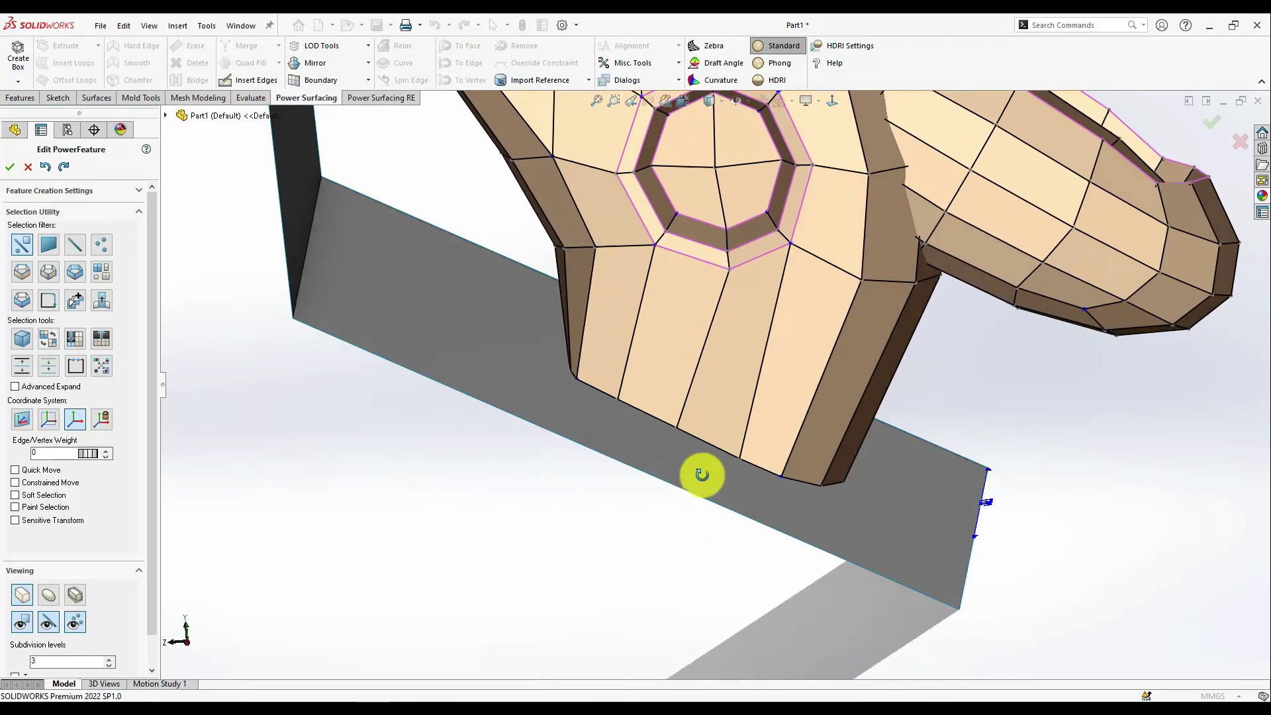
pyautogui.moveTo(717, 417)
pyautogui.mouseDown(button='middle')
pyautogui.moveTo(766, 420)
pyautogui.moveTo(709, 448)
pyautogui.moveTo(712, 428)
pyautogui.mouseUp(button='middle')
# Select the flattened underside faces, move them up clear of the reference surface and accept the PwrFeature1 edit.
pyautogui.click(620, 391)
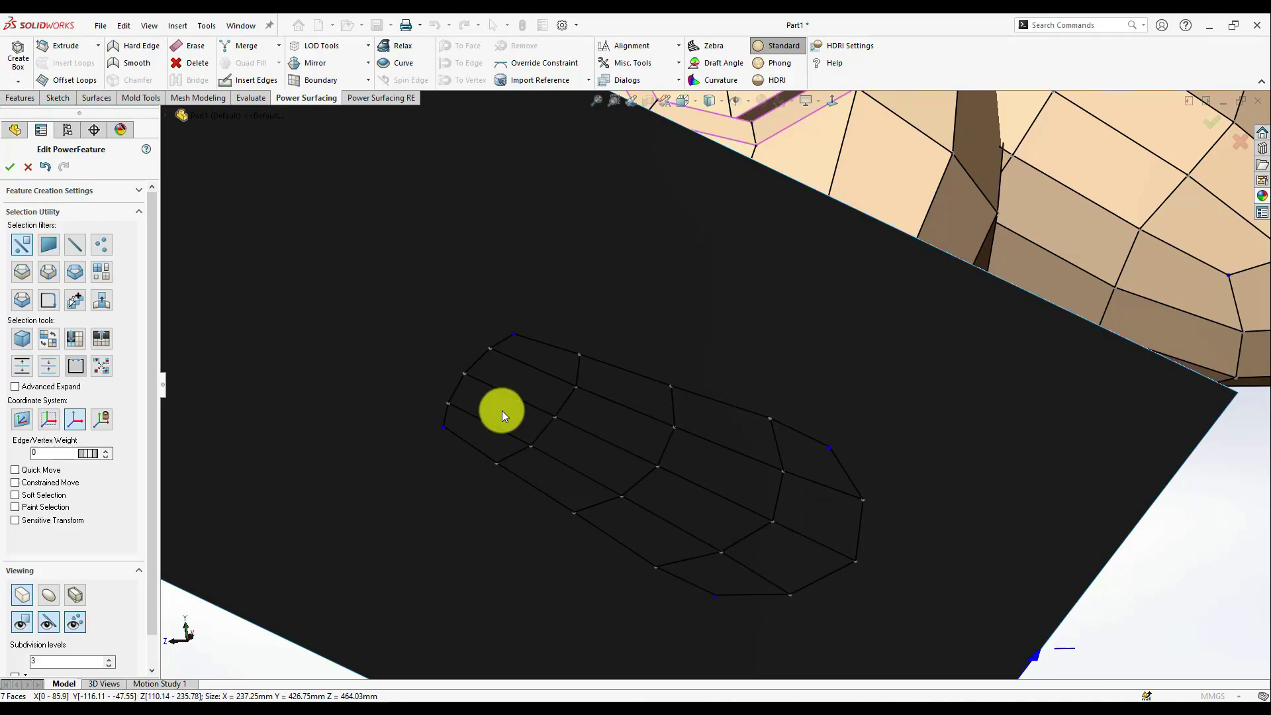
pyautogui.moveTo(502, 410); pyautogui.dragTo(598, 515)
pyautogui.hotkey('ctrl', 'z')
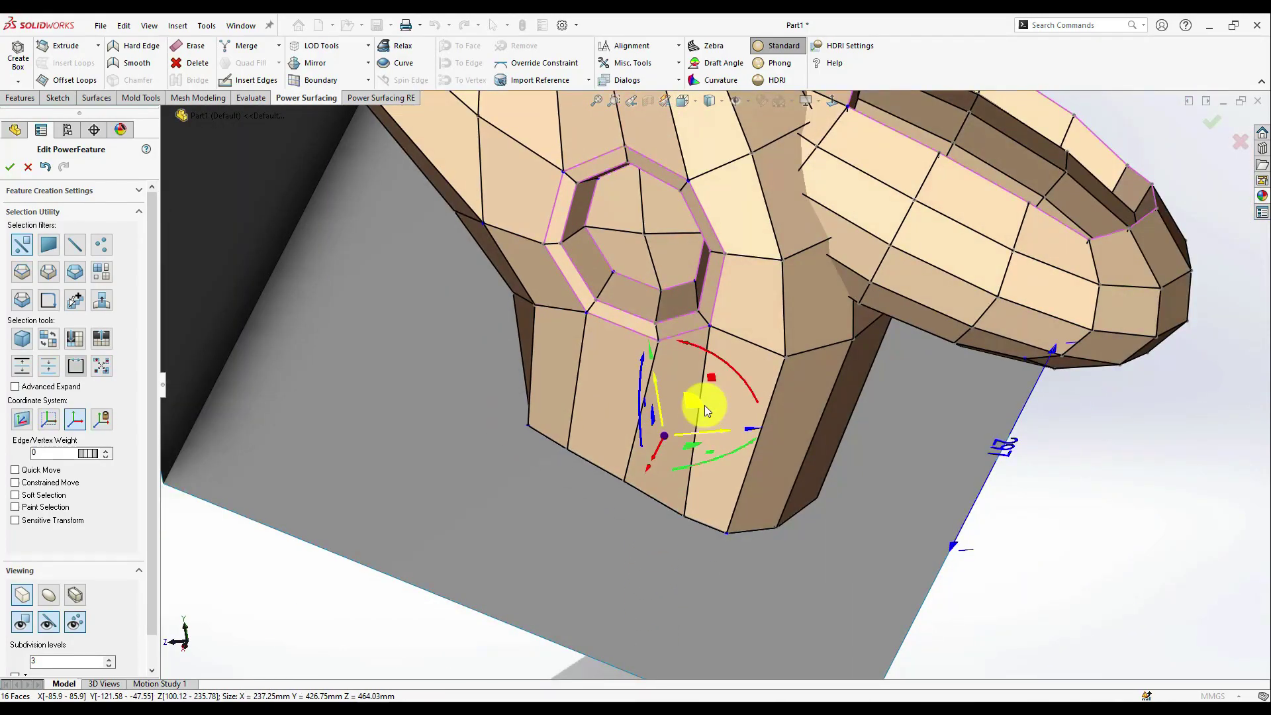
pyautogui.moveTo(838, 102); pyautogui.dragTo(611, 425, button='middle')
pyautogui.click(604, 429)
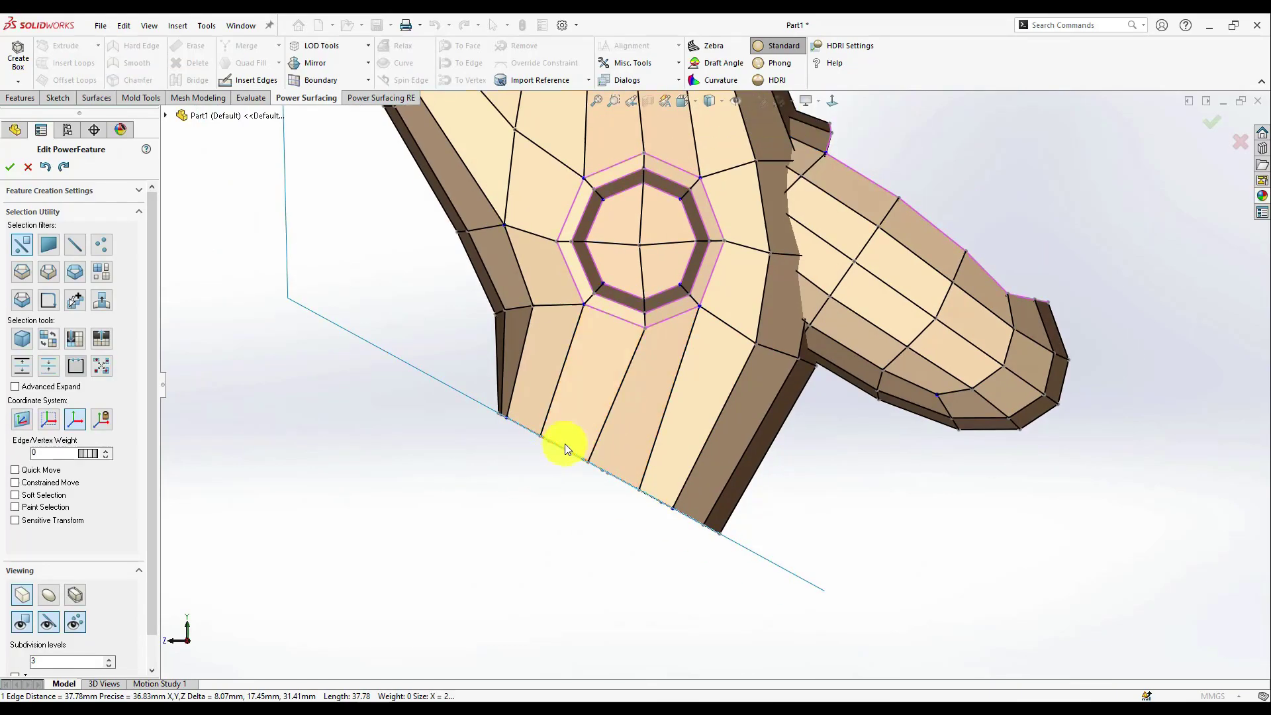
pyautogui.hotkey('ctrl', 'z')
pyautogui.moveTo(559, 434); pyautogui.dragTo(568, 407)
pyautogui.click(575, 519)
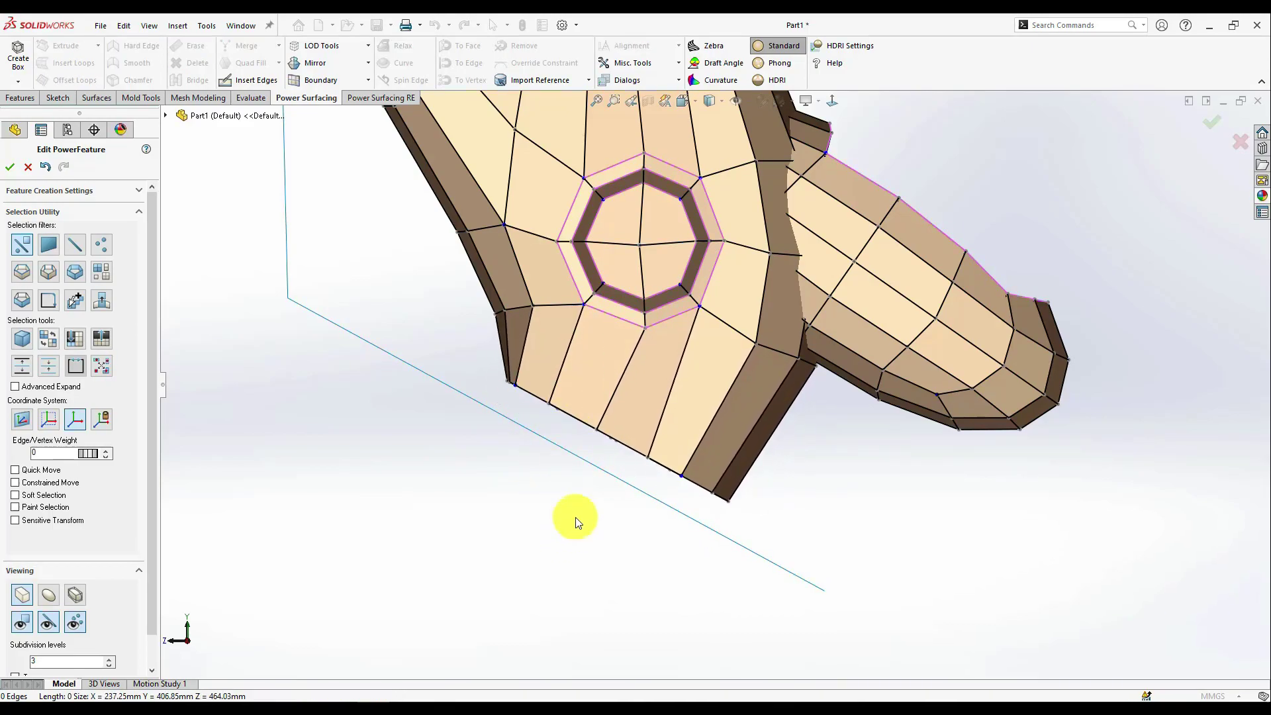
pyautogui.scroll(3, 596, 477)
pyautogui.keyDown('ctrl'); pyautogui.moveTo(720, 215); pyautogui.dragTo(718, 280, button='middle'); pyautogui.keyUp('ctrl')
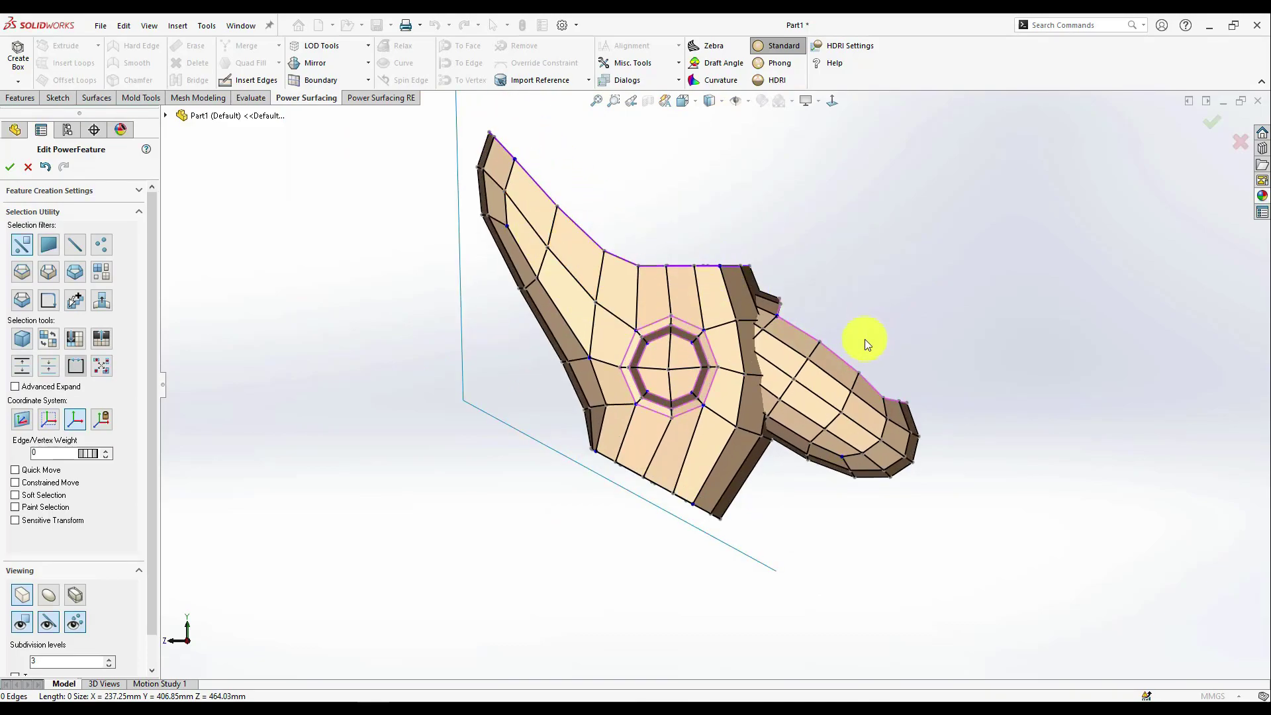
pyautogui.click(1217, 125)
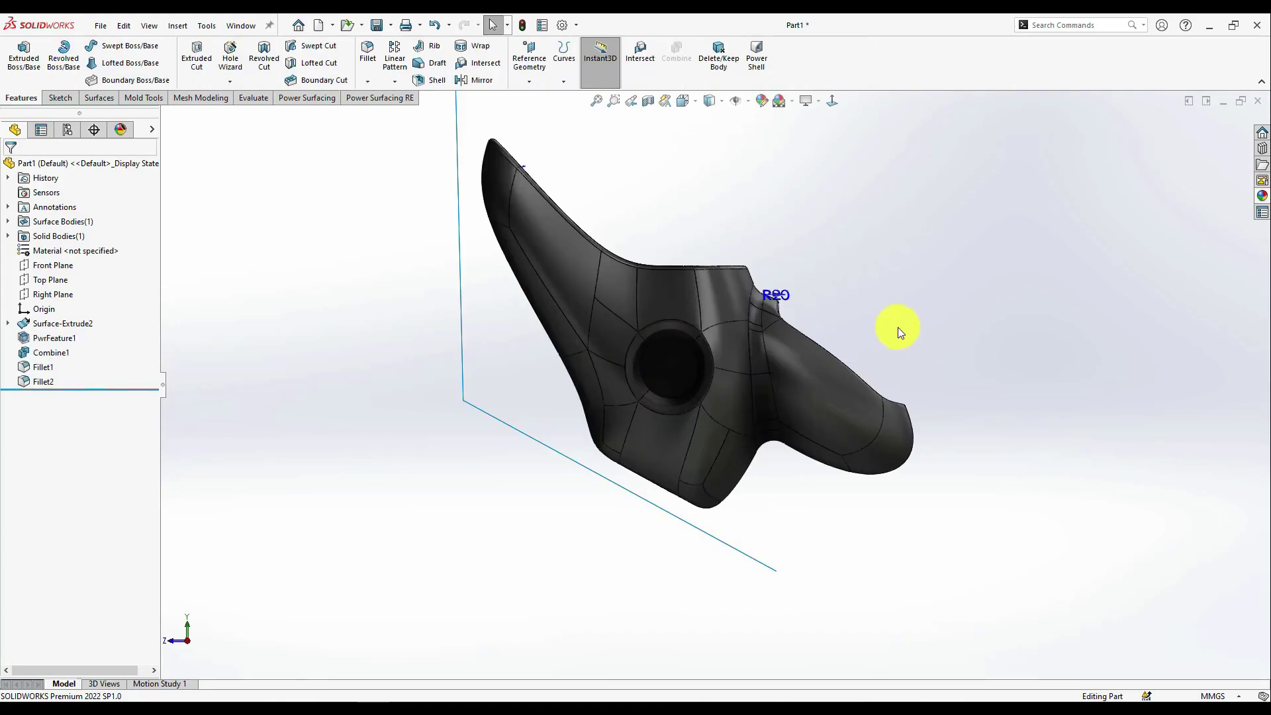
# Hide the extruded reference surface so only the solid part is displayed.
pyautogui.scroll(-5, 669, 445)
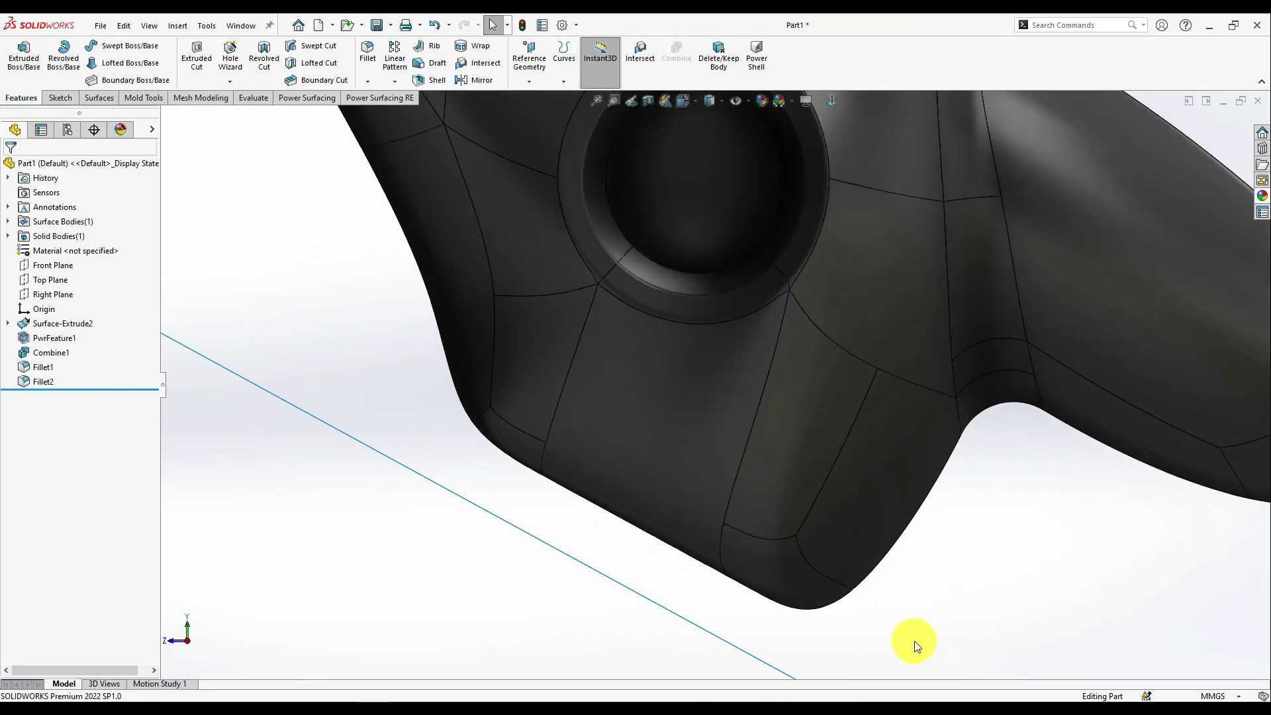
pyautogui.scroll(5, 852, 325)
pyautogui.moveTo(852, 324); pyautogui.dragTo(846, 201, button='middle')
pyautogui.rightClick(460, 358)
pyautogui.click(504, 335)
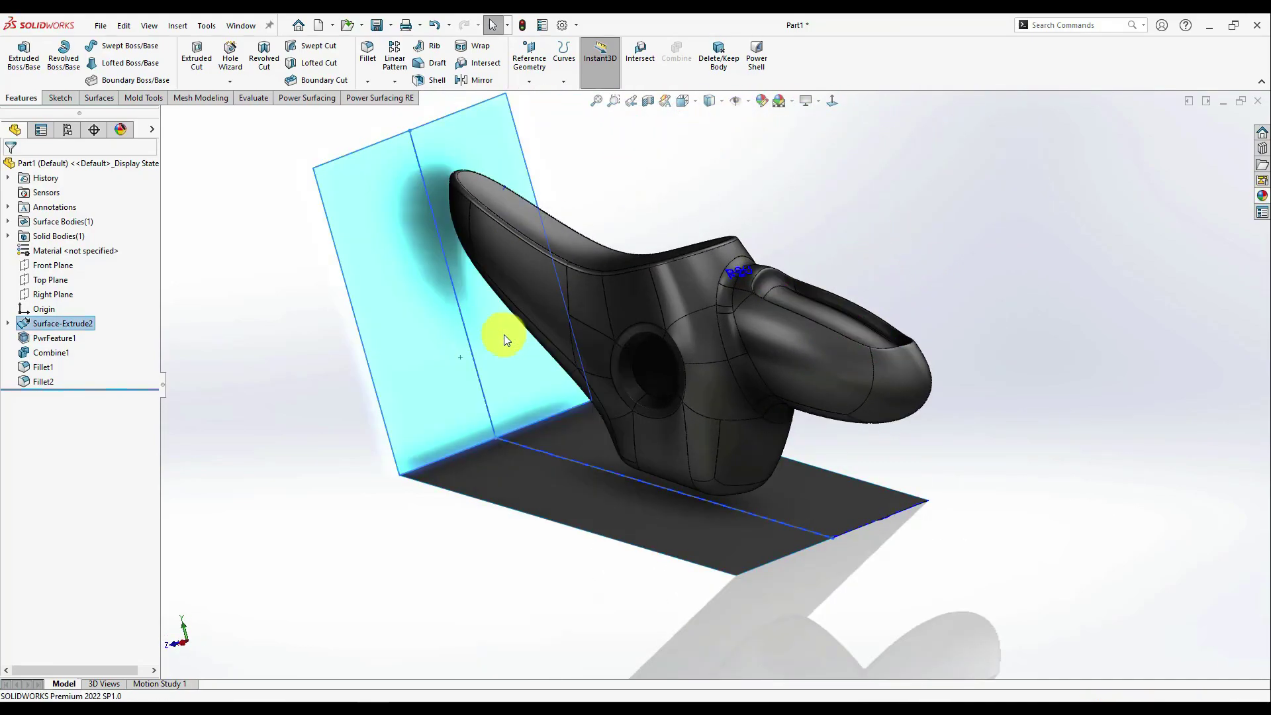
pyautogui.scroll(-2, 688, 331)
pyautogui.moveTo(688, 331); pyautogui.dragTo(665, 339, button='middle')
pyautogui.click(1040, 198)
pyautogui.moveTo(1034, 222); pyautogui.dragTo(1054, 243, button='middle')
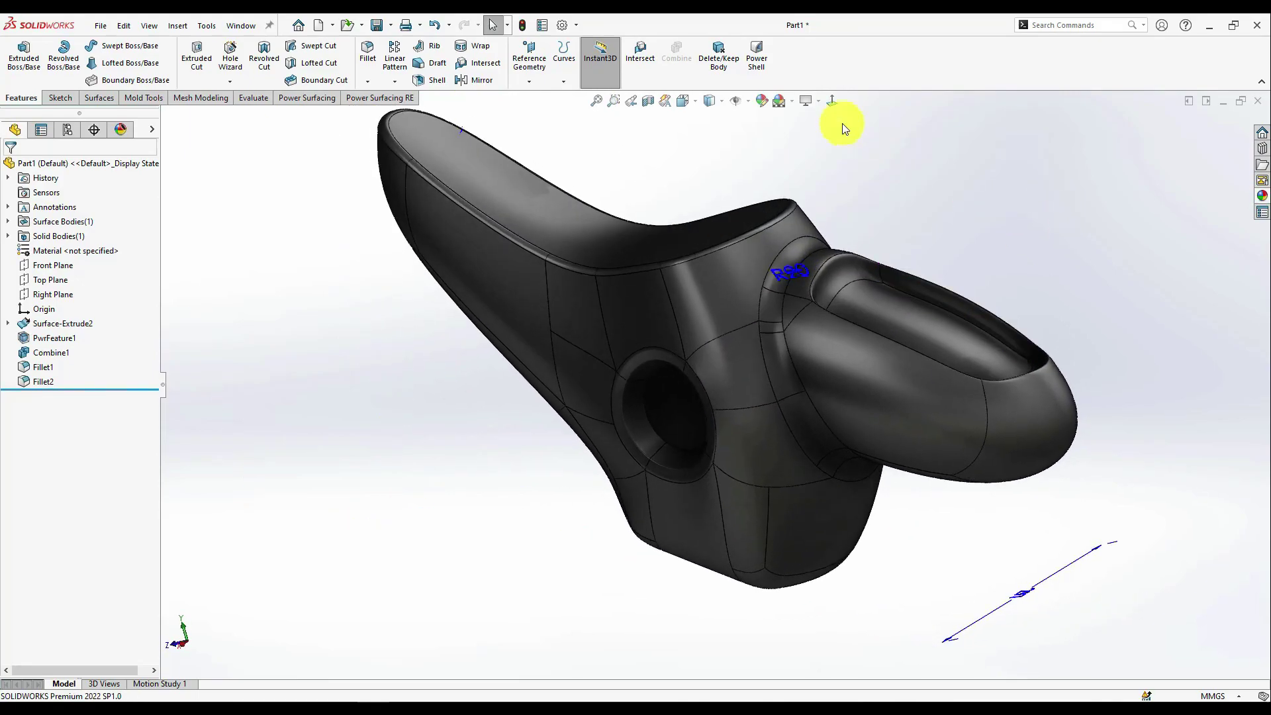
# Turn on model shadows and the Perspective display.
pyautogui.click(816, 102)
pyautogui.click(822, 135)
pyautogui.click(808, 104)
pyautogui.click(819, 168)
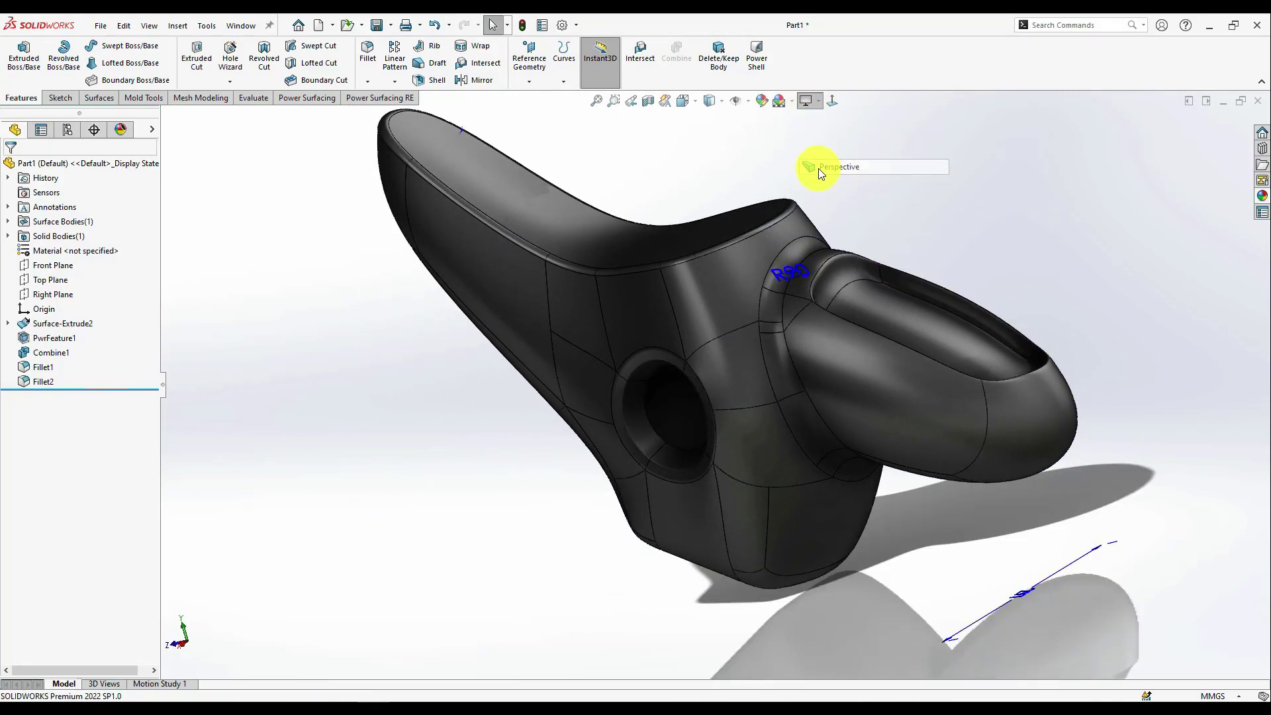
pyautogui.scroll(-2, 845, 300)
pyautogui.scroll(3, 845, 300)
# Change the scene to a grey background with a grey floor.
pyautogui.click(781, 101)
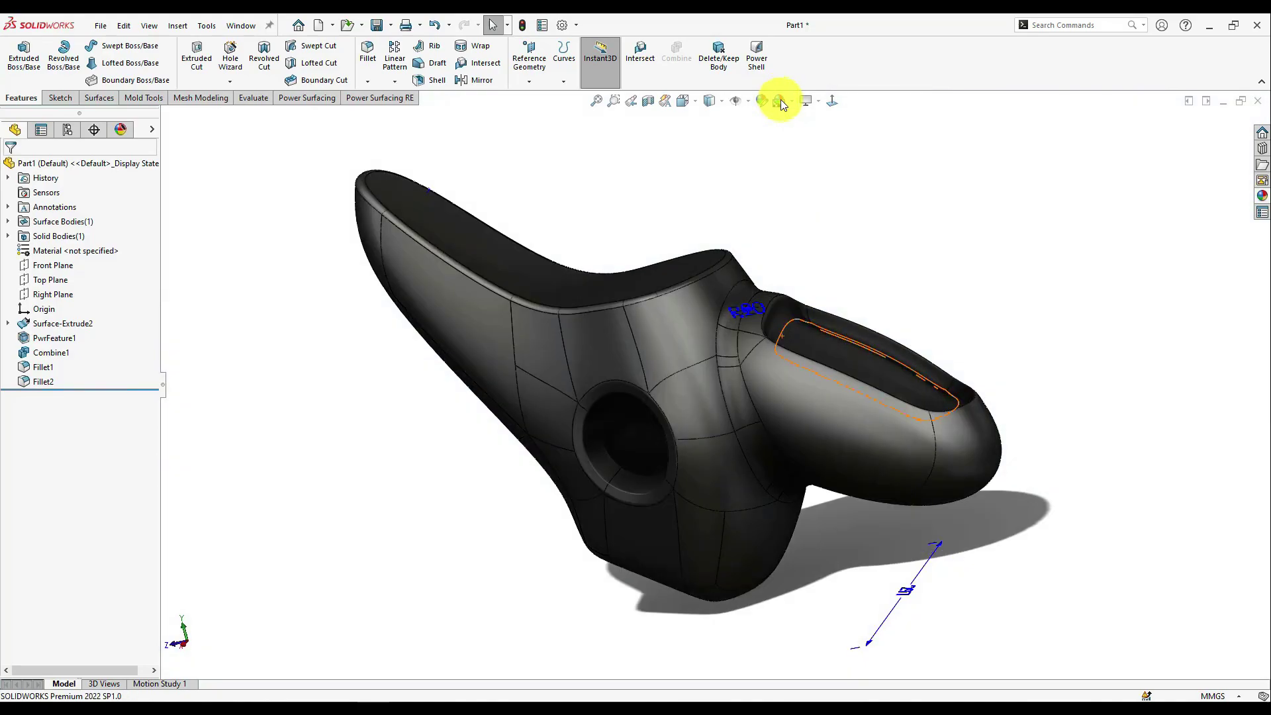
pyautogui.click(781, 100)
pyautogui.moveTo(780, 100); pyautogui.dragTo(709, 589, button='middle')
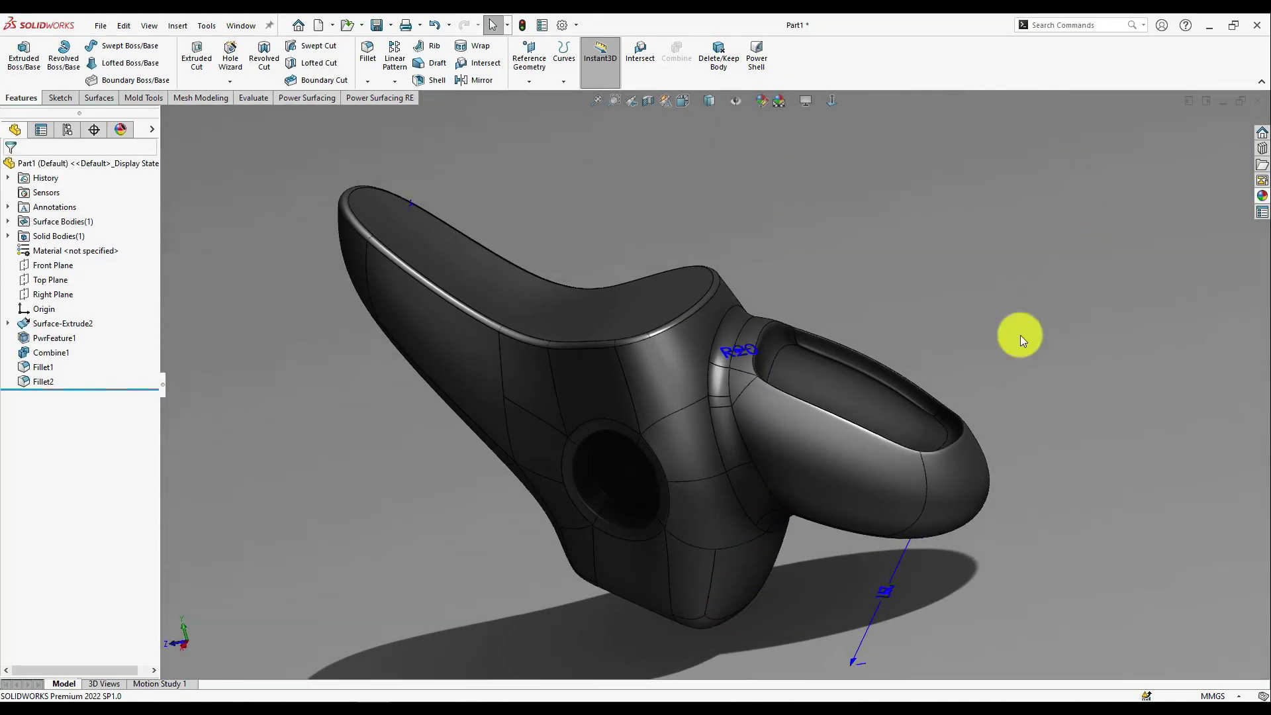
pyautogui.moveTo(1020, 339); pyautogui.dragTo(925, 539, button='middle')
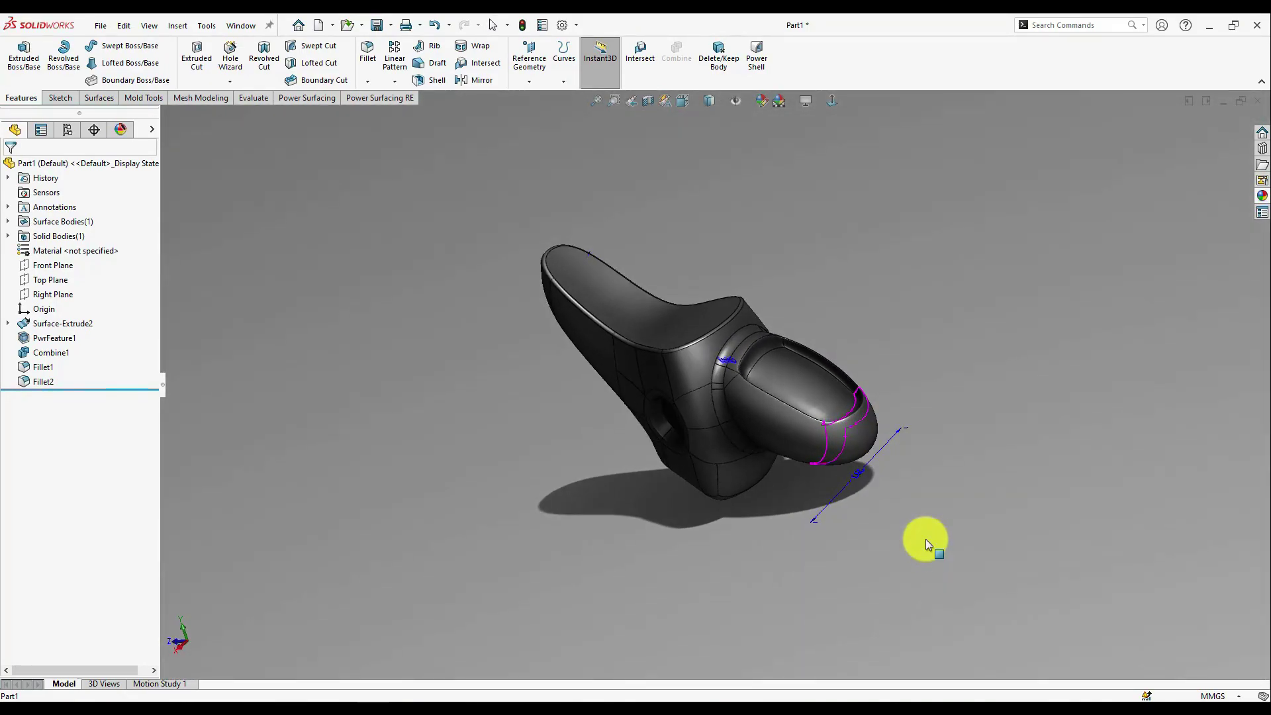
# Apply a Power Shell to the long curved top face with values of 2, 1% and 40% and Combine Subtract Result enabled.
pyautogui.scroll(-4, 730, 368)
pyautogui.scroll(2, 755, 352)
pyautogui.moveTo(754, 352); pyautogui.dragTo(796, 358, button='middle')
pyautogui.scroll(-1, 782, 348)
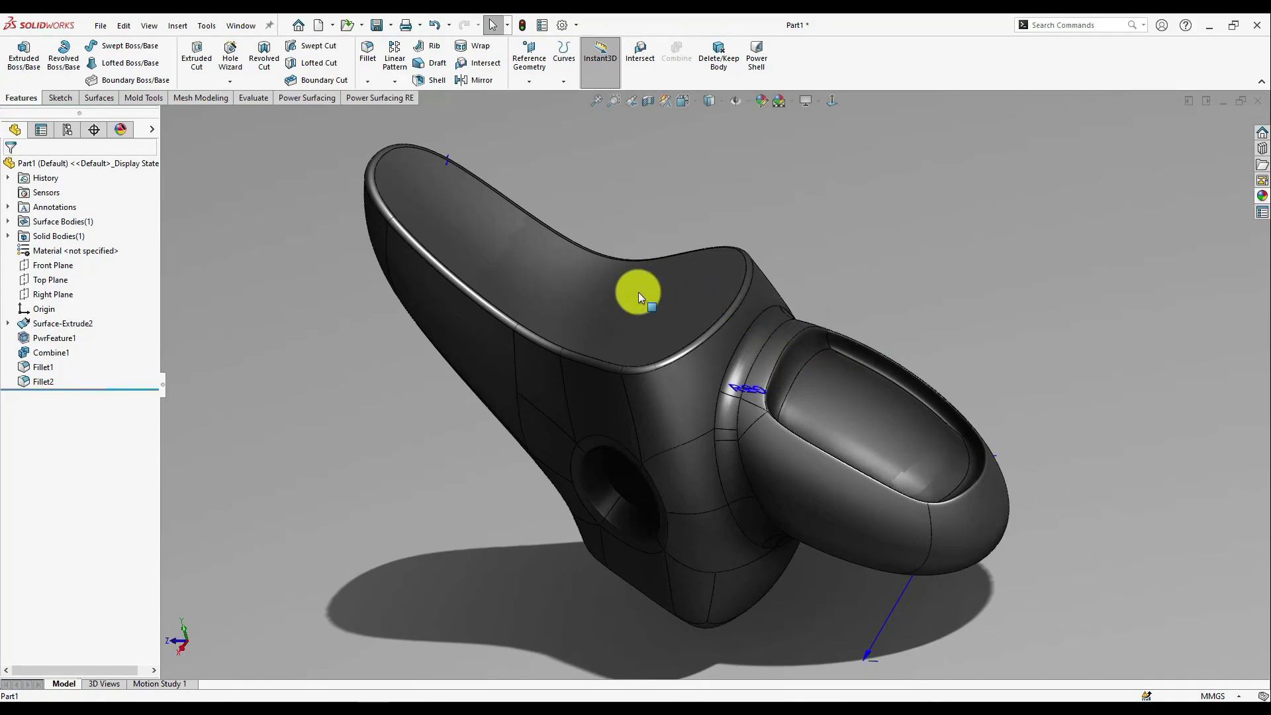
pyautogui.click(638, 292)
pyautogui.click(755, 63)
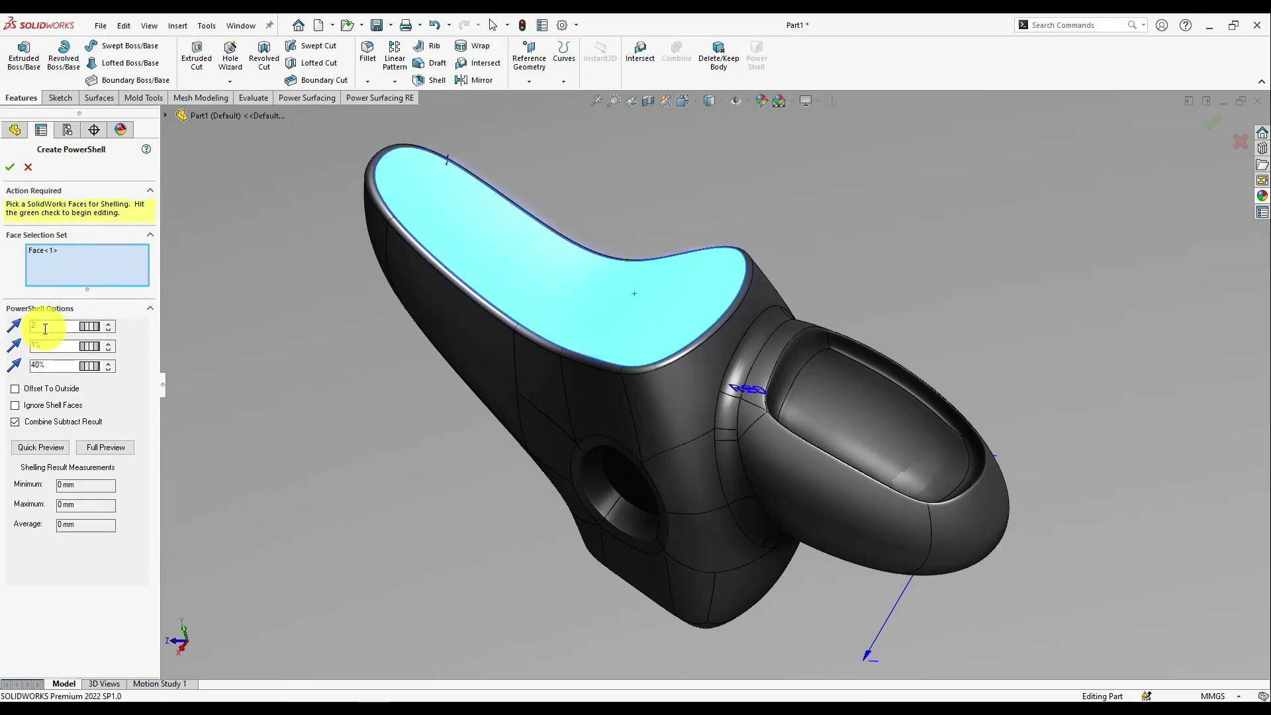
pyautogui.click(11, 171)
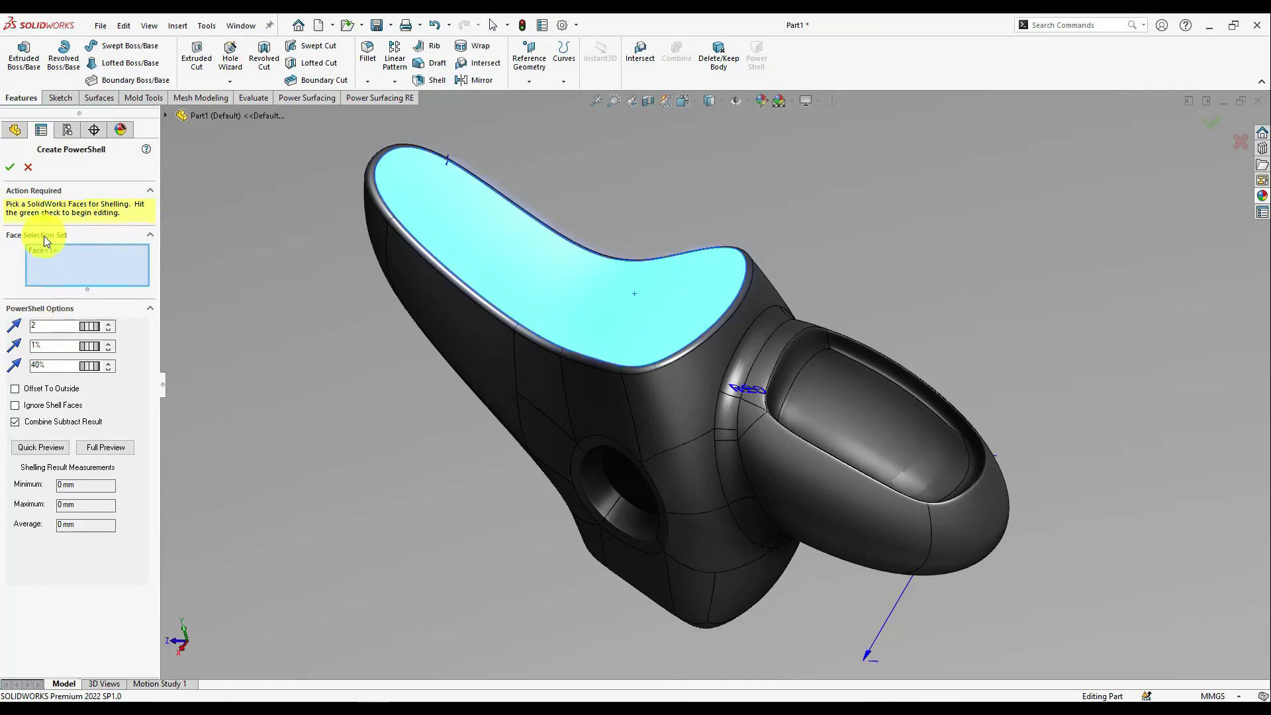
# Complete the Power Shell of the long curved top face using a 2 mm thickness.
pyautogui.click(13, 168)
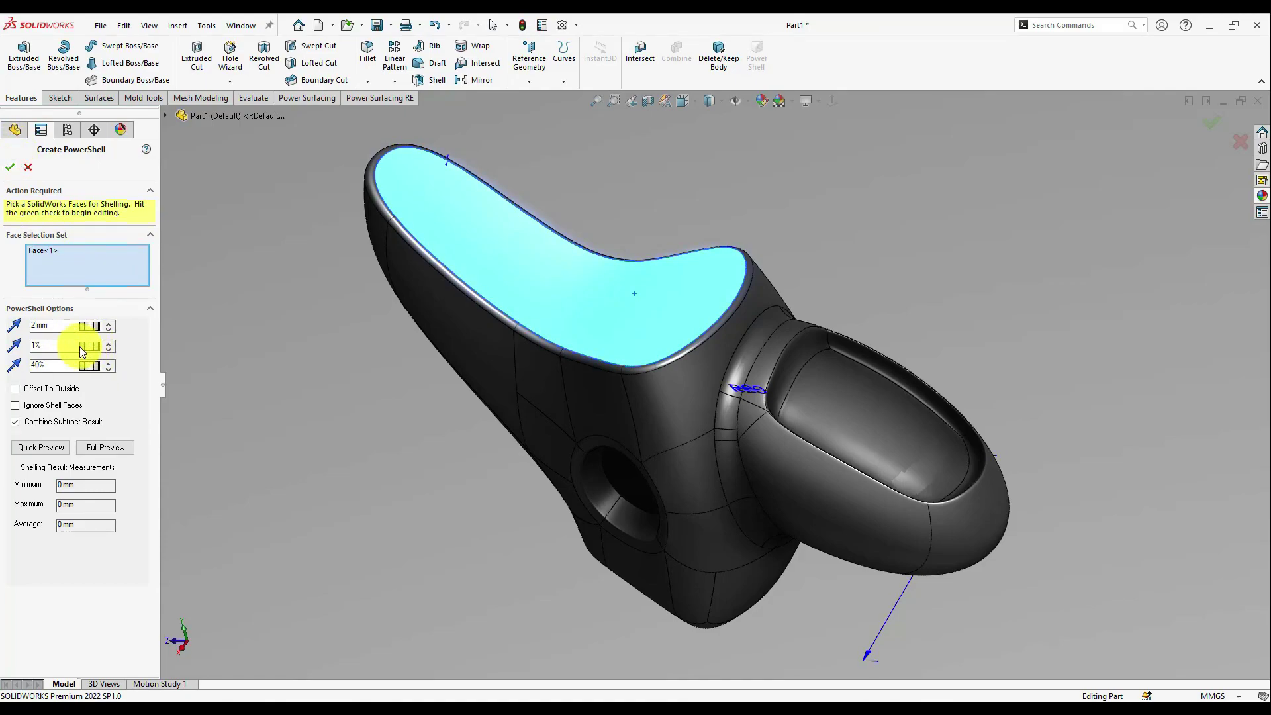
pyautogui.moveTo(79, 347)
pyautogui.mouseDown()
pyautogui.moveTo(57, 351)
pyautogui.moveTo(80, 355)
pyautogui.mouseUp()
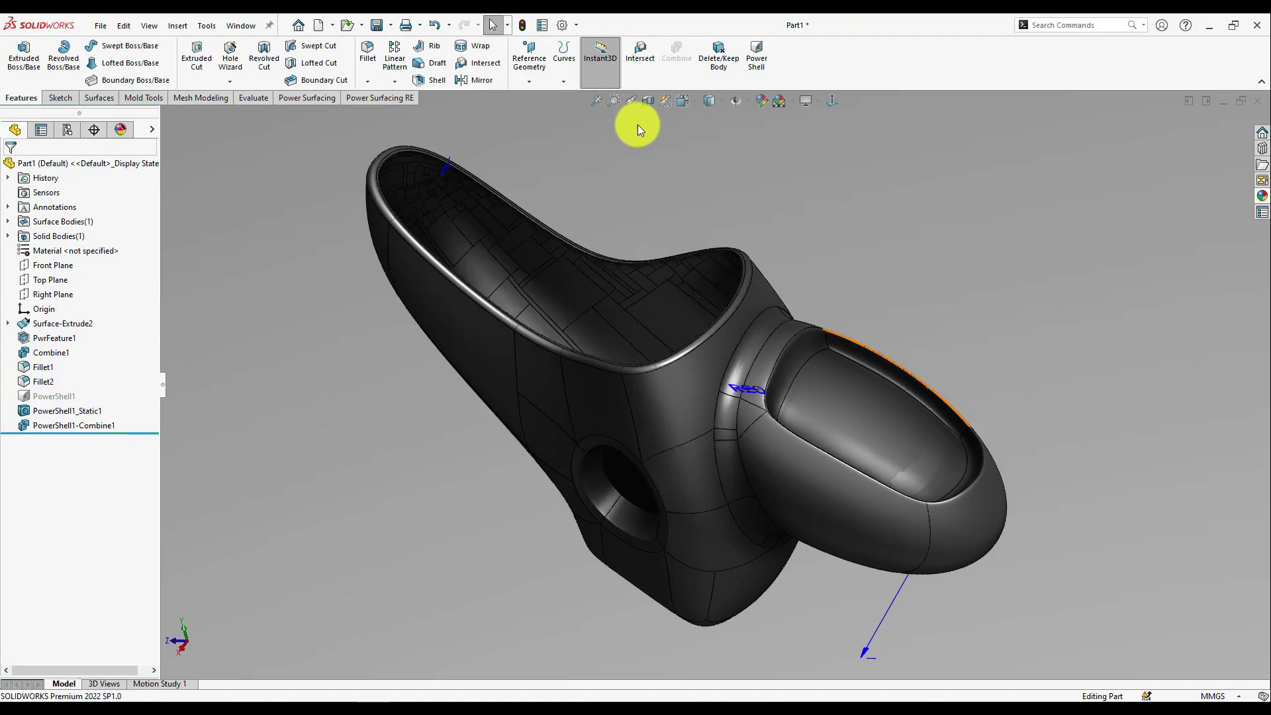
# Create a planar section view of the shelled part through the Right Plane with the section cap shown.
pyautogui.click(648, 101)
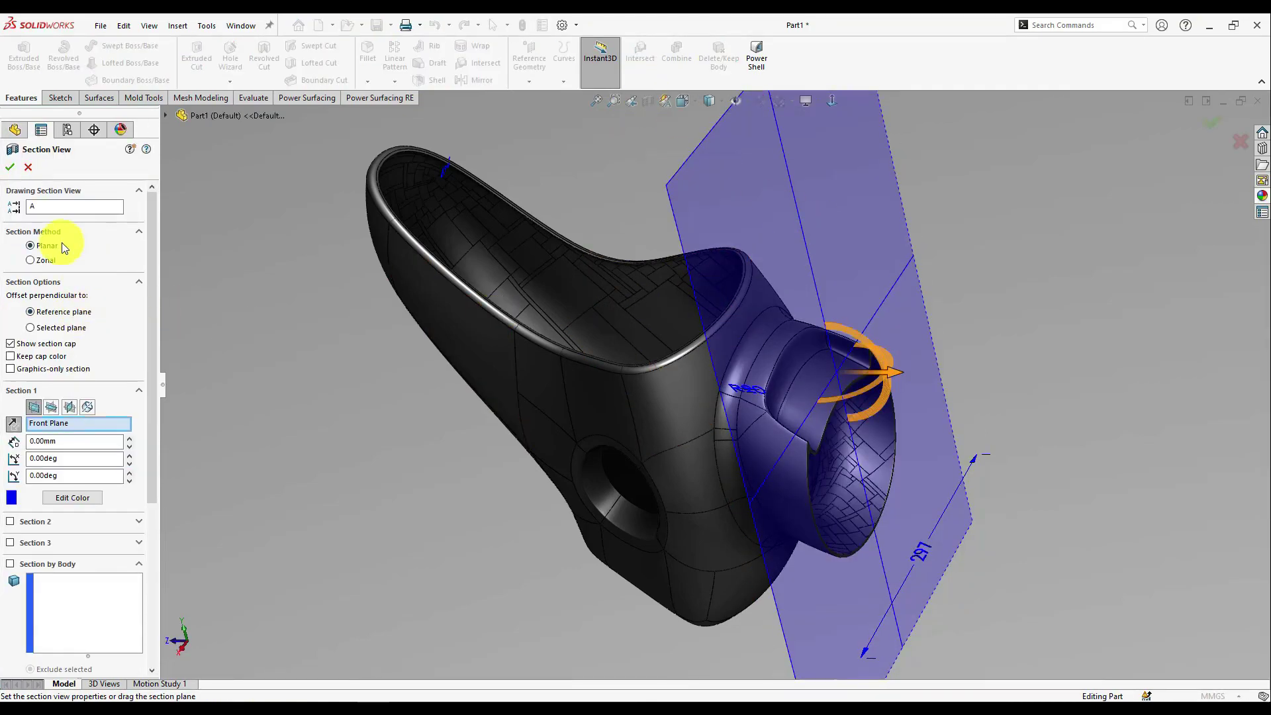
pyautogui.click(51, 406)
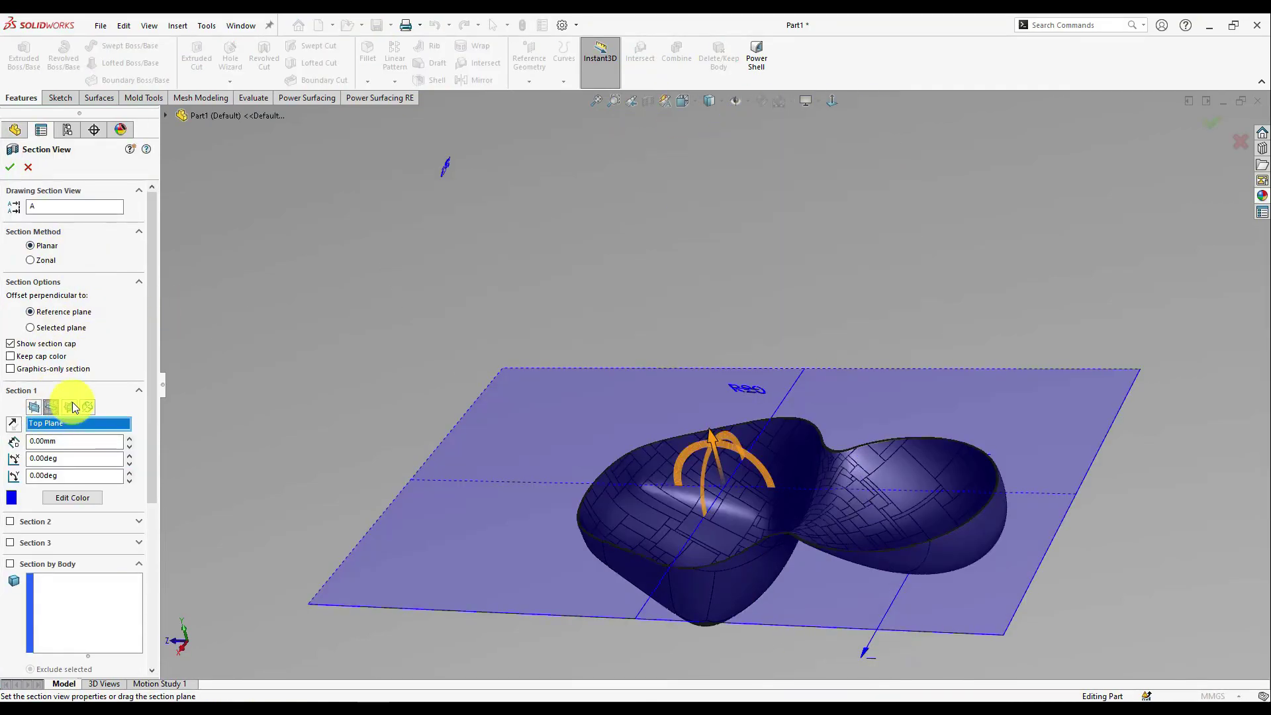
pyautogui.click(70, 407)
pyautogui.click(8, 170)
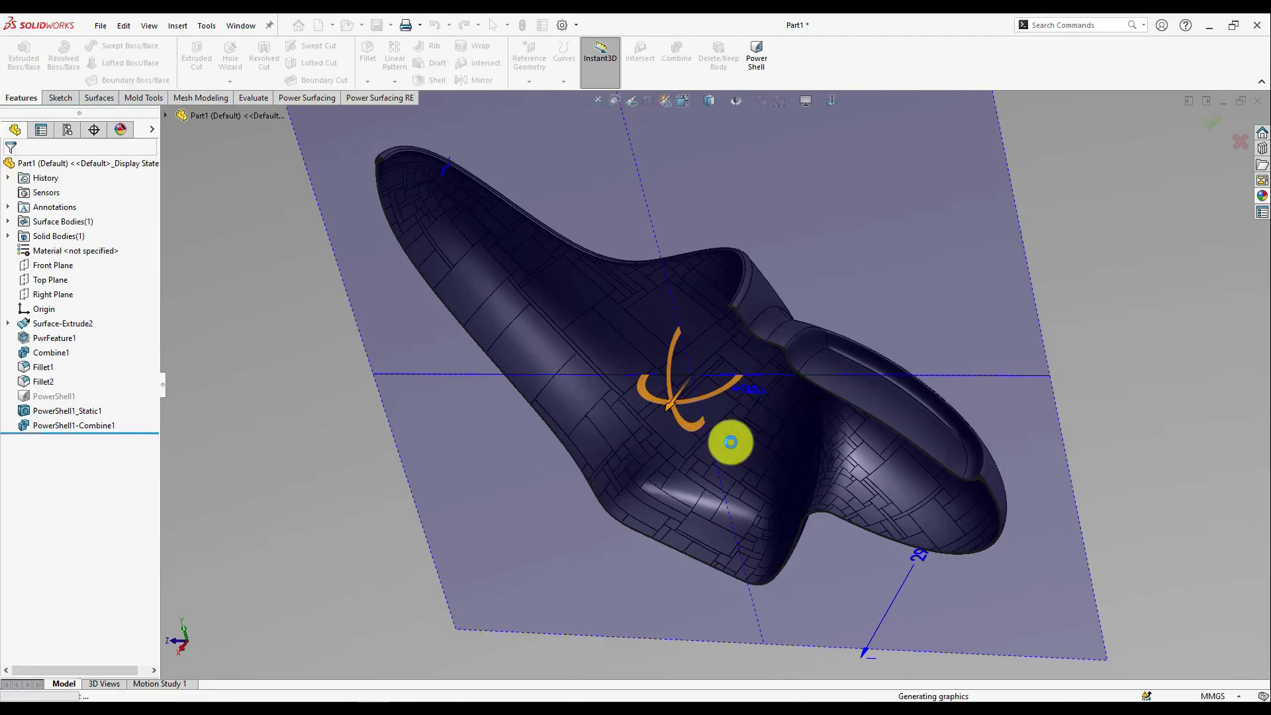
pyautogui.click(648, 101)
# Inspect the sectioned shell's interior walls and set the display style to Shaded without edges.
pyautogui.moveTo(681, 133); pyautogui.dragTo(758, 231, button='middle')
pyautogui.scroll(-5, 748, 501)
pyautogui.moveTo(748, 501); pyautogui.dragTo(623, 369, button='middle')
pyautogui.scroll(5, 622, 368)
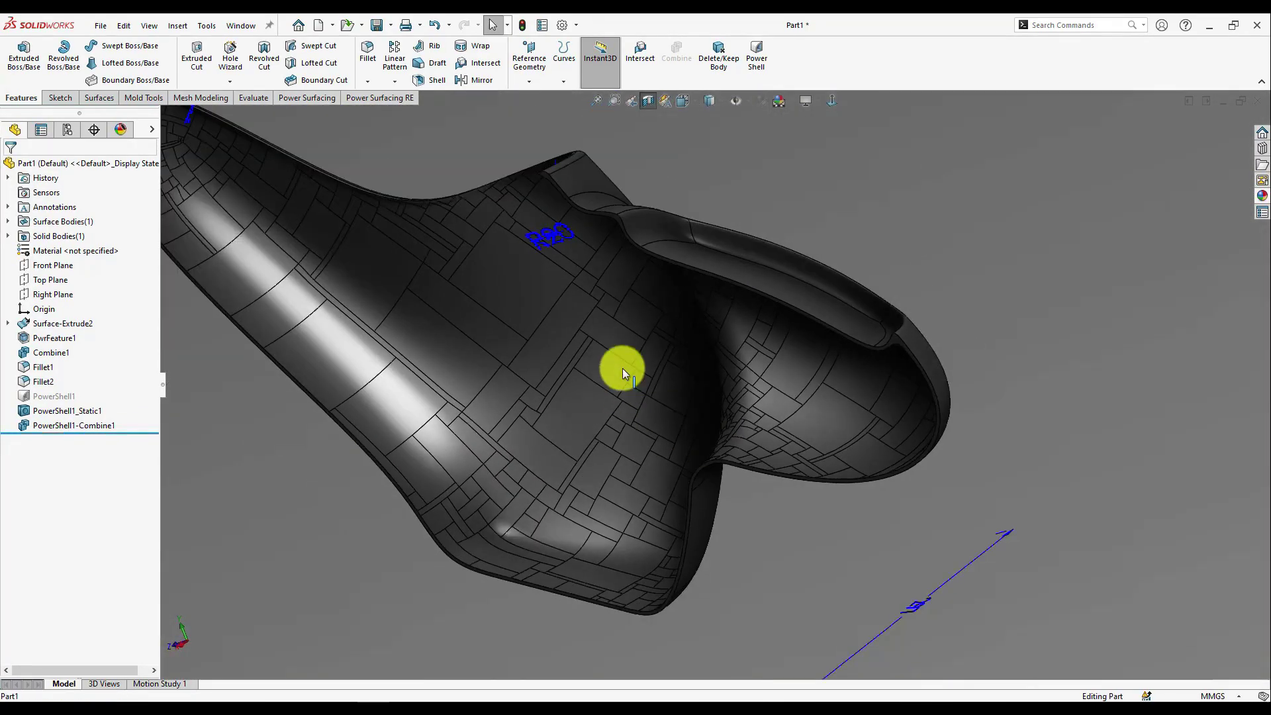
pyautogui.scroll(2, 503, 255)
pyautogui.moveTo(502, 241); pyautogui.dragTo(563, 208, button='middle')
pyautogui.click(713, 103)
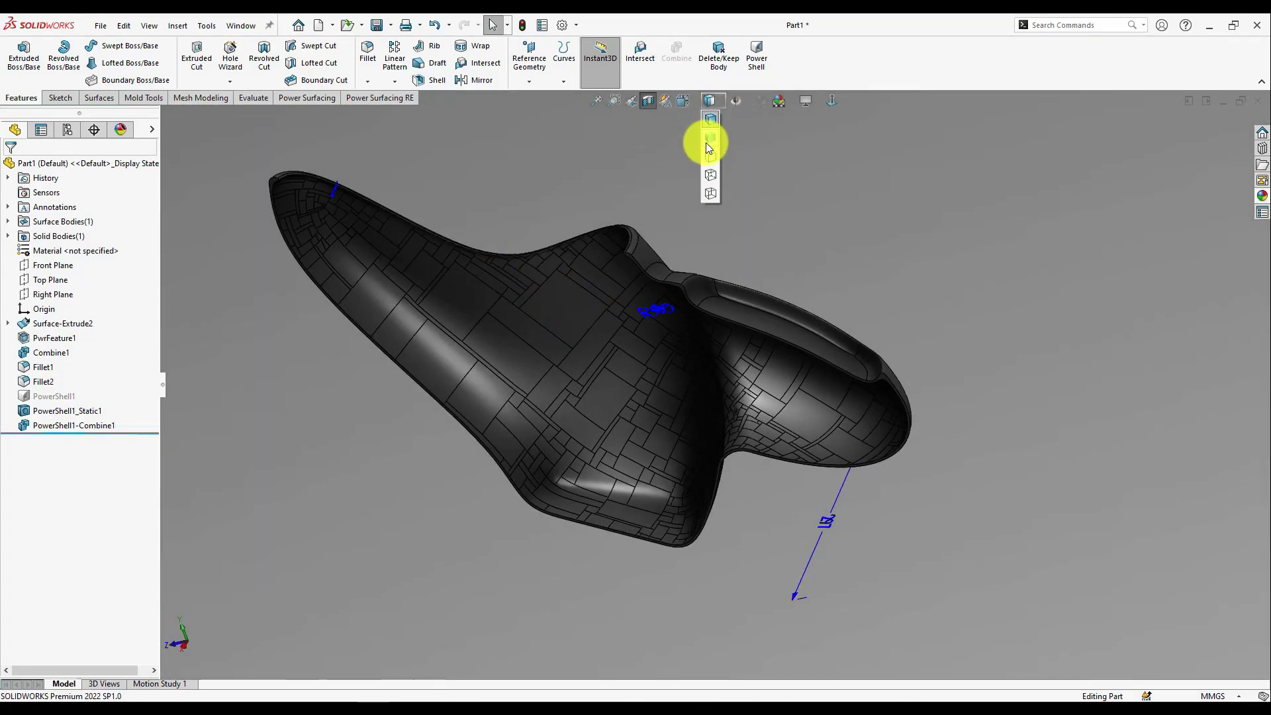
pyautogui.click(707, 141)
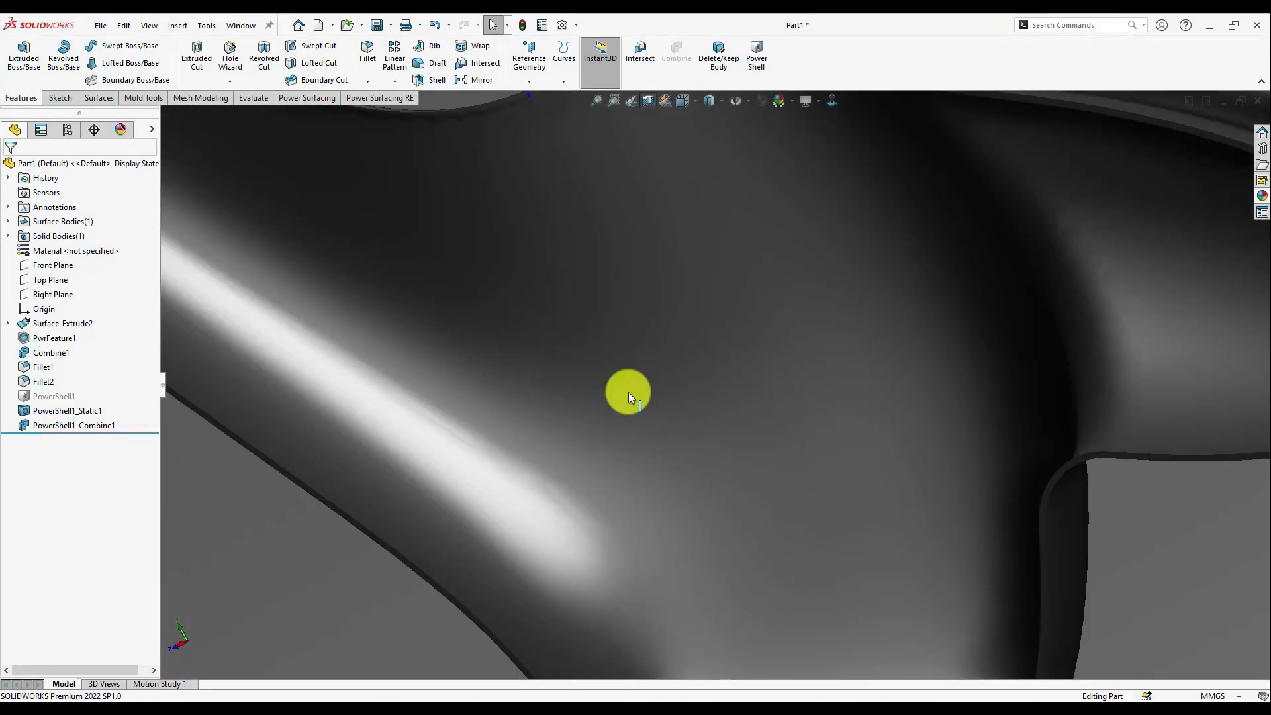